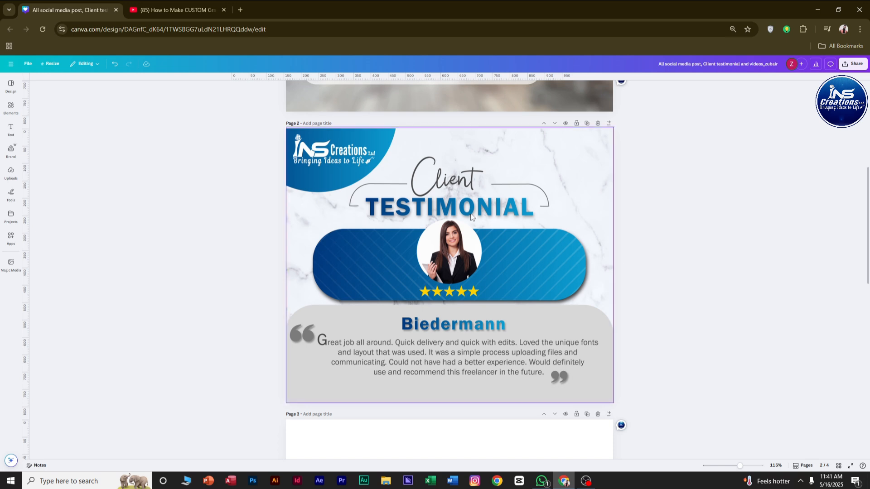
Center the client's username below the review text on page 3 and place a copy of the finished testimonial design on page 4
{"action": "scroll", "coordinate": [570, 293], "scroll_direction": "down", "scroll_amount": 5}
{"action": "scroll", "coordinate": [536, 296], "scroll_direction": "down", "scroll_amount": 4}
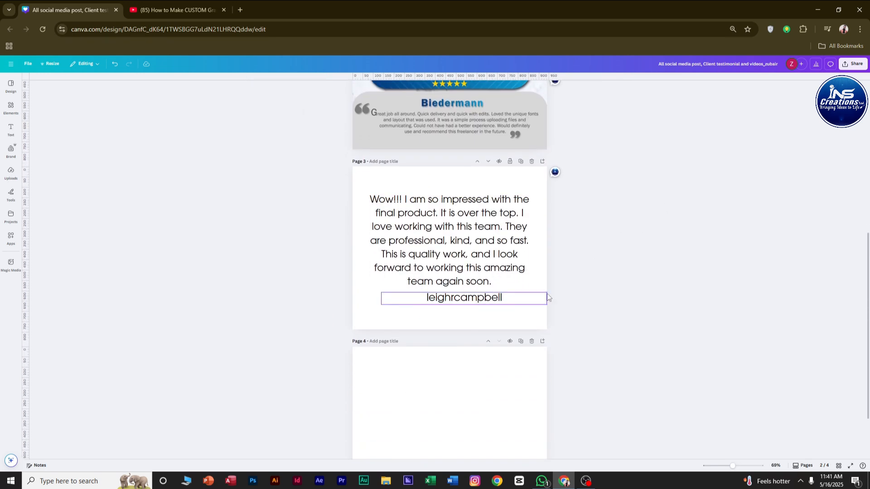
{"action": "scroll", "coordinate": [520, 295], "scroll_direction": "up", "scroll_amount": 2}
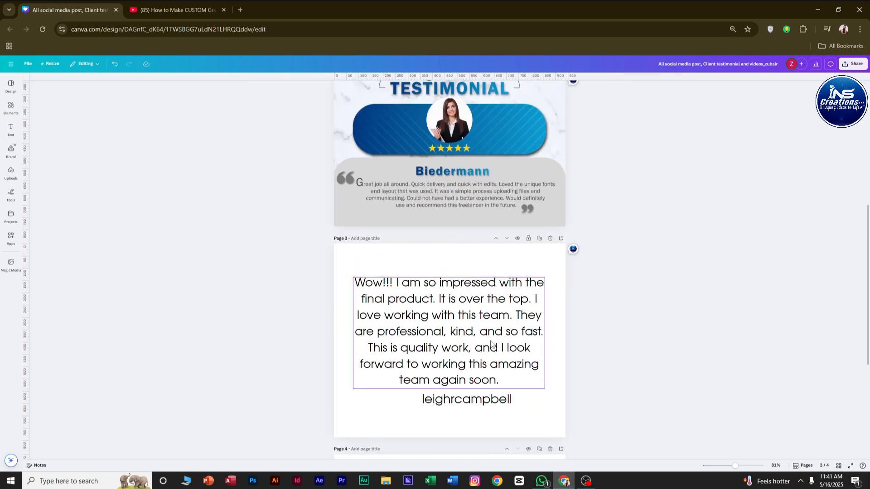
{"action": "left_click", "coordinate": [491, 344]}
{"action": "left_click", "coordinate": [496, 399]}
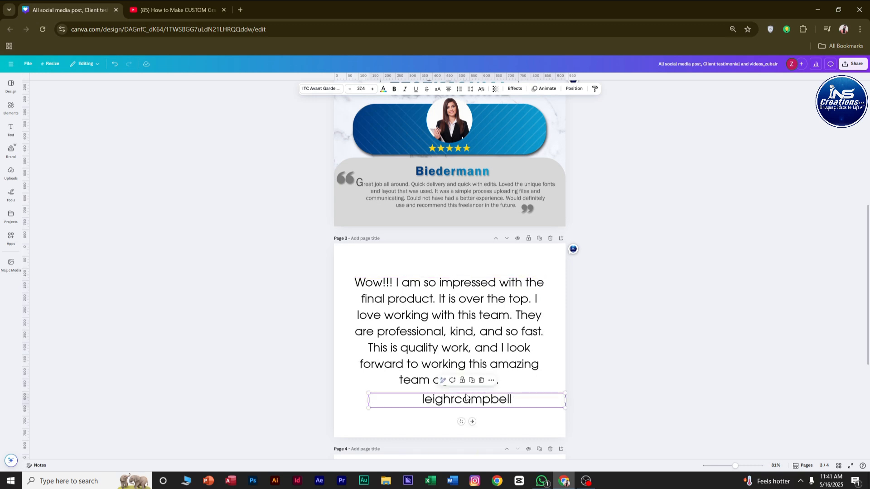
{"action": "left_click_drag", "start_coordinate": [467, 397], "coordinate": [451, 398]}
{"action": "left_click", "coordinate": [638, 339]}
{"action": "left_click", "coordinate": [474, 348]}
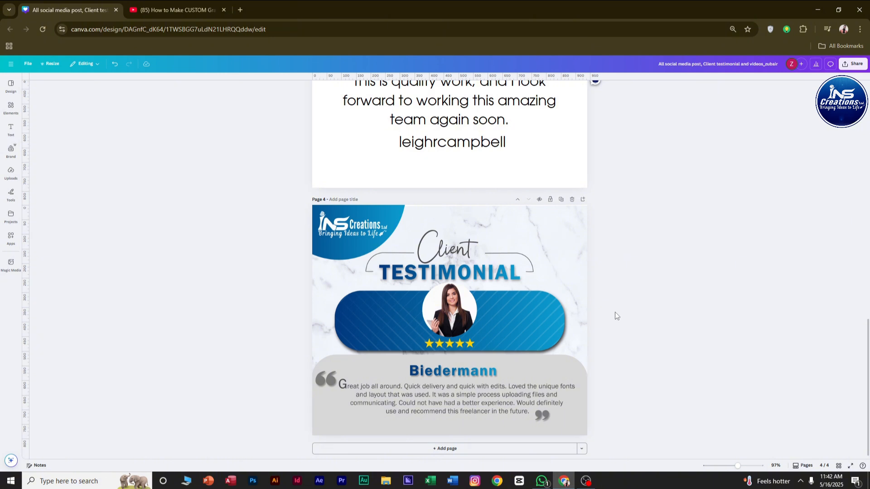
Insert a rounded square shape on page 4 over the testimonial reference image
{"action": "left_click", "coordinate": [10, 108]}
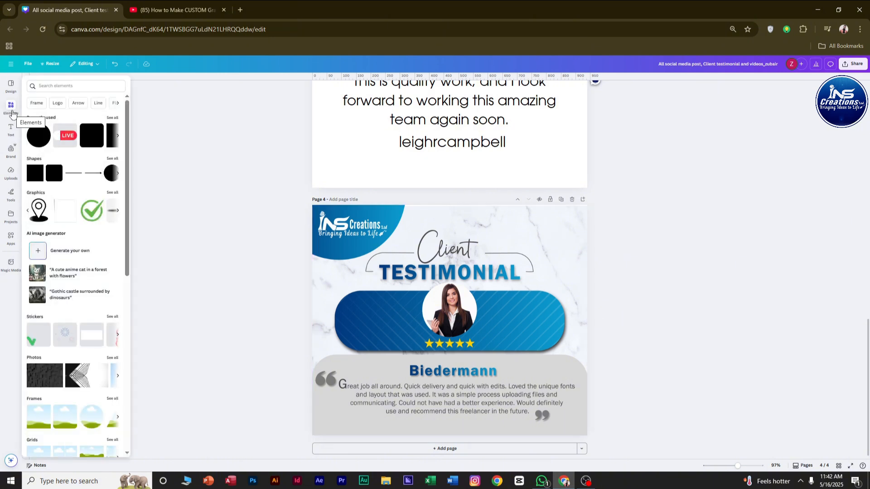
{"action": "left_click", "coordinate": [57, 169]}
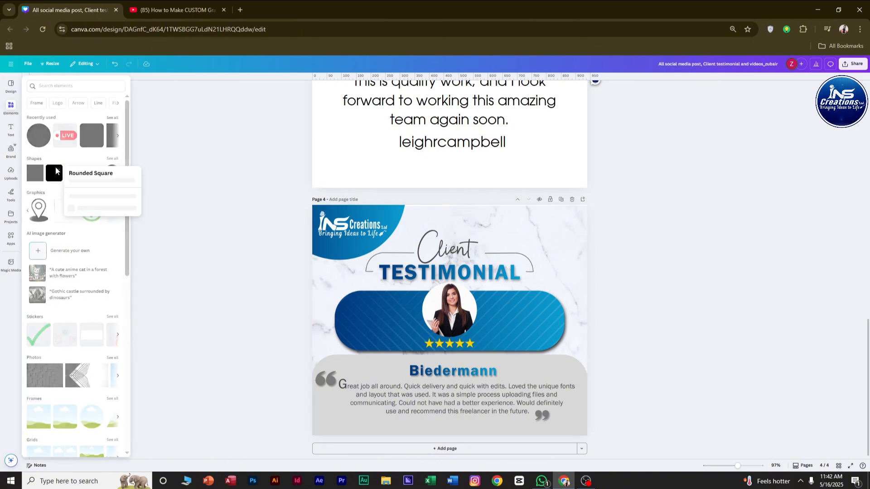
{"action": "left_click", "coordinate": [56, 174]}
{"action": "left_click", "coordinate": [56, 174]}
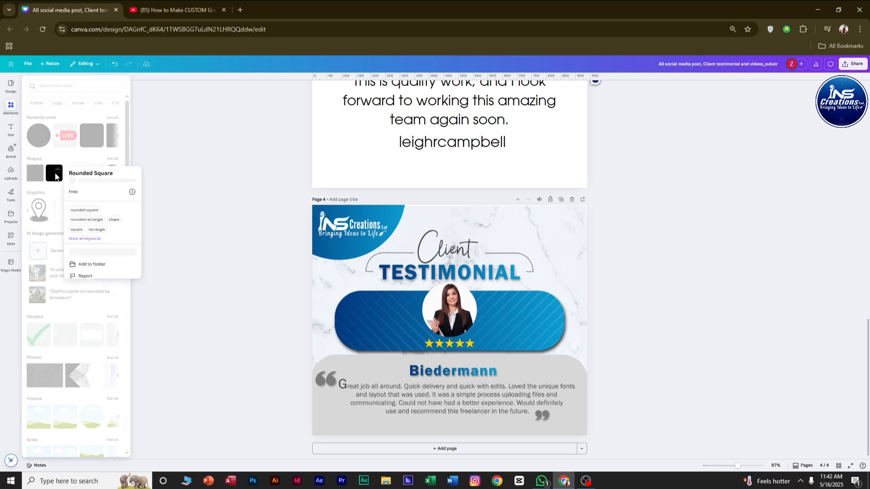
{"action": "left_click", "coordinate": [57, 179]}
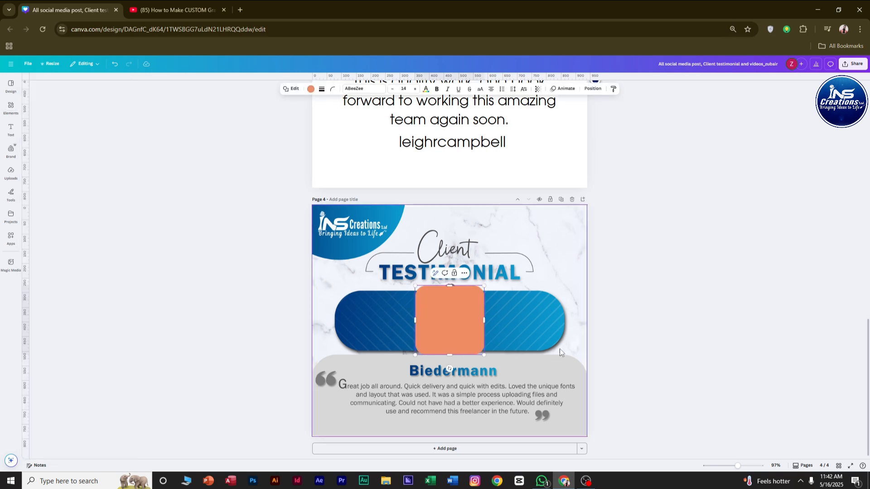
Stretch the rounded square across the full page width over the reference's grey review panel and increase its corner rounding to match
{"action": "scroll", "coordinate": [611, 319], "scroll_direction": "up", "scroll_amount": 2}
{"action": "left_click", "coordinate": [609, 318]}
{"action": "scroll", "coordinate": [572, 334], "scroll_direction": "down", "scroll_amount": 1}
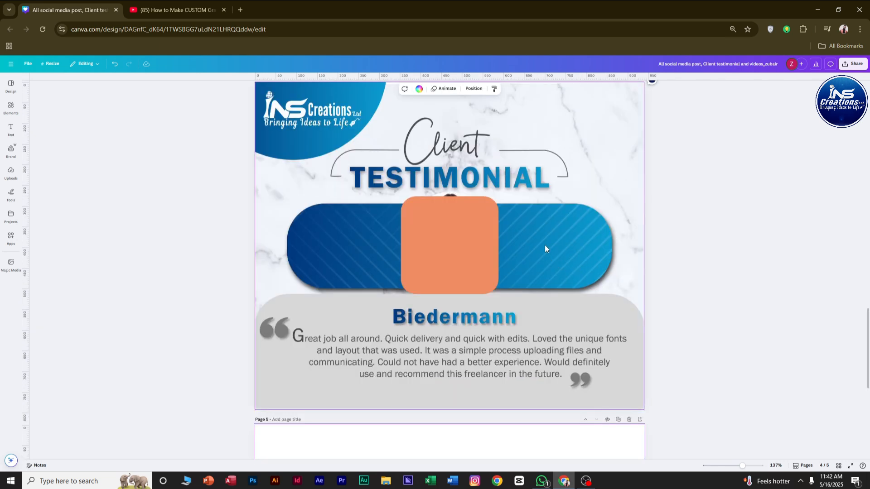
{"action": "scroll", "coordinate": [544, 248], "scroll_direction": "down", "scroll_amount": 2}
{"action": "left_click_drag", "start_coordinate": [462, 245], "coordinate": [588, 341]}
{"action": "left_click_drag", "start_coordinate": [449, 306], "coordinate": [456, 280]}
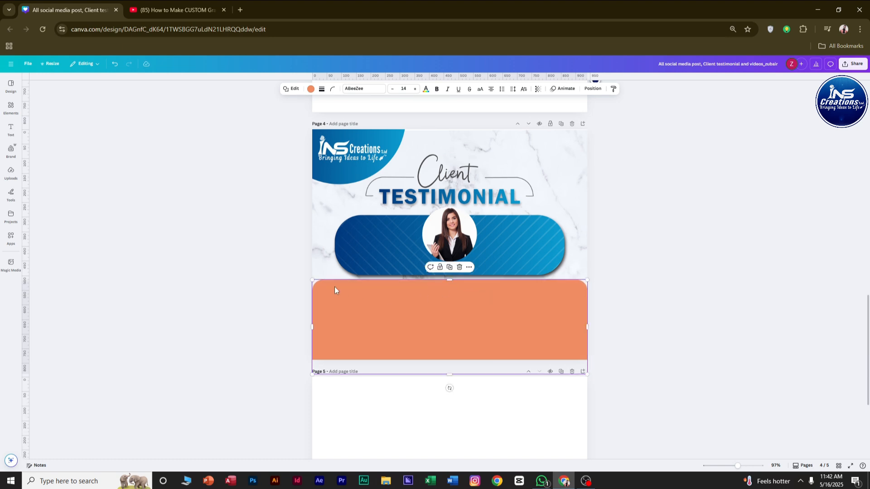
{"action": "left_click", "coordinate": [333, 89]}
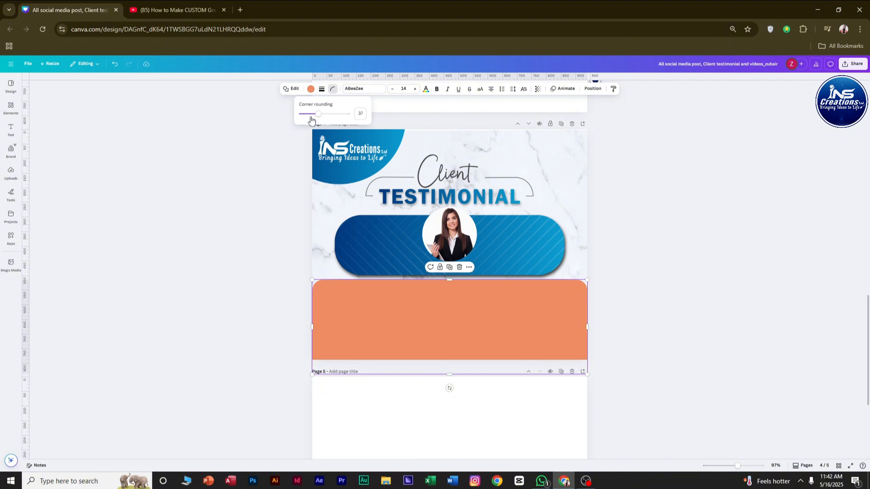
{"action": "mouse_move", "coordinate": [318, 116]}
{"action": "left_mouse_down"}
{"action": "mouse_move", "coordinate": [351, 116]}
{"action": "mouse_move", "coordinate": [333, 119]}
{"action": "left_mouse_up"}
Recolor the rounded shape to the light grey #D7D7D7 sampled from the reference panel and align it back over that panel
{"action": "left_click", "coordinate": [309, 89]}
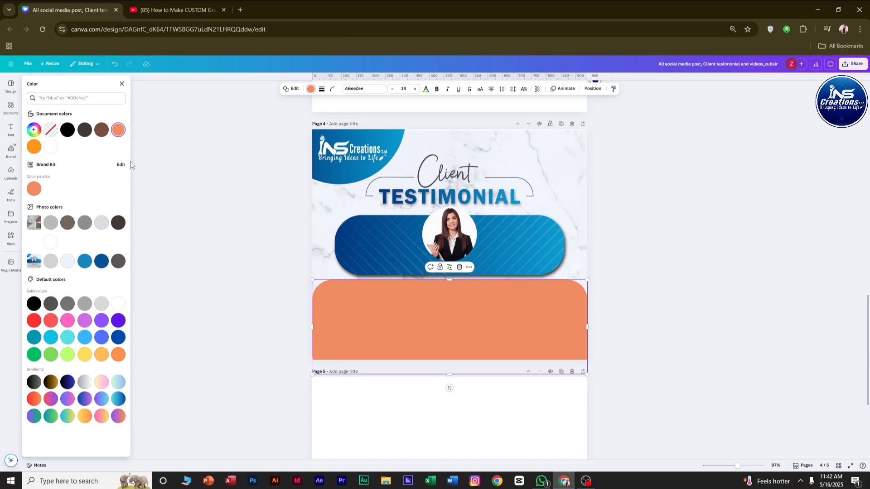
{"action": "left_click", "coordinate": [117, 132]}
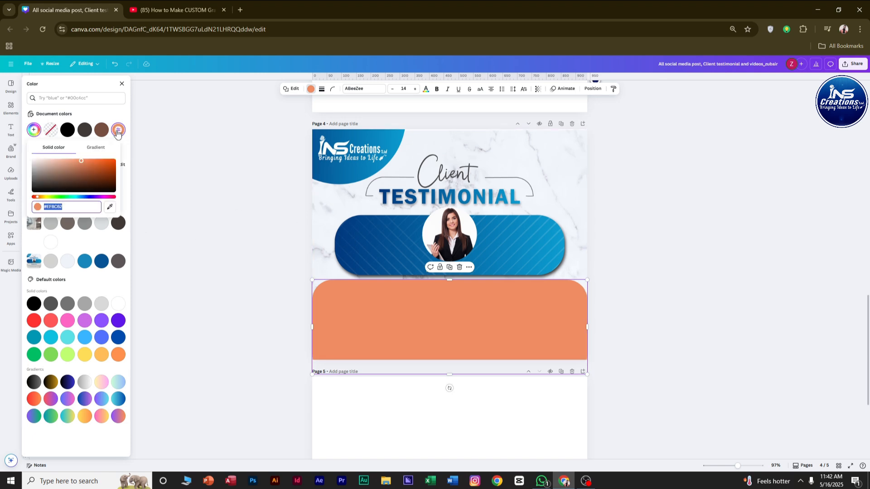
{"action": "left_click", "coordinate": [110, 210]}
{"action": "left_click", "coordinate": [450, 332]}
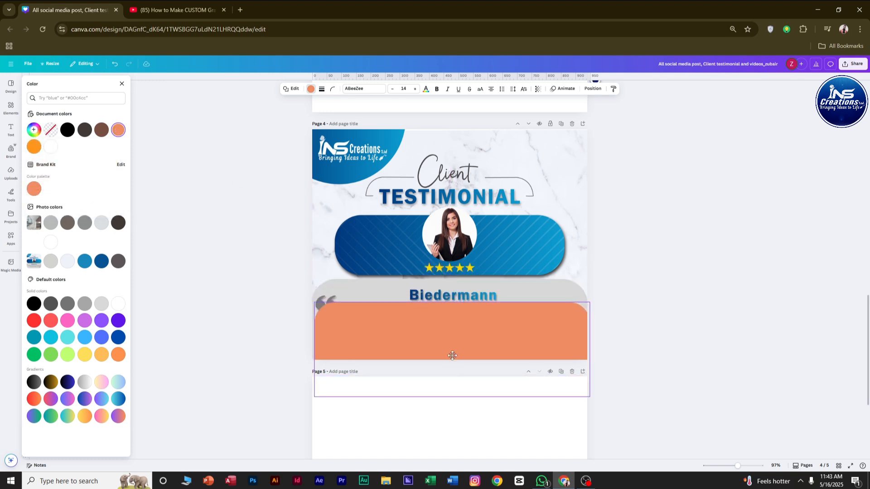
{"action": "left_click", "coordinate": [118, 132]}
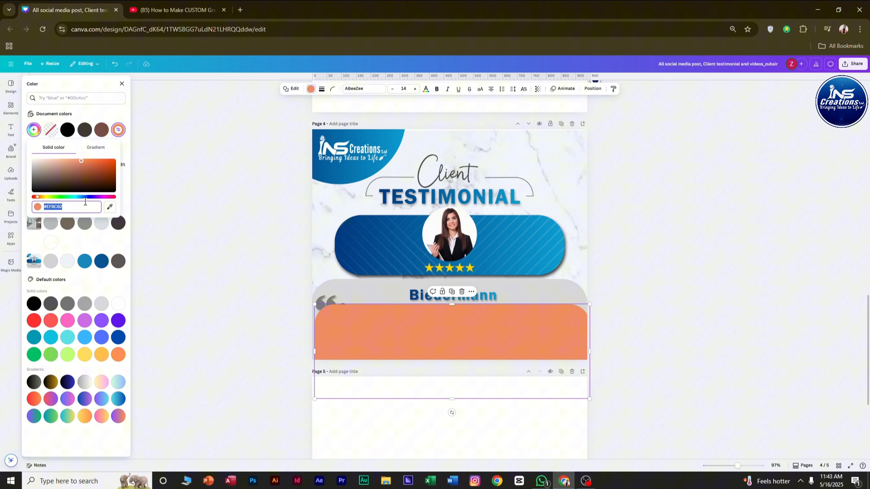
{"action": "left_click", "coordinate": [110, 208]}
{"action": "left_click", "coordinate": [383, 293]}
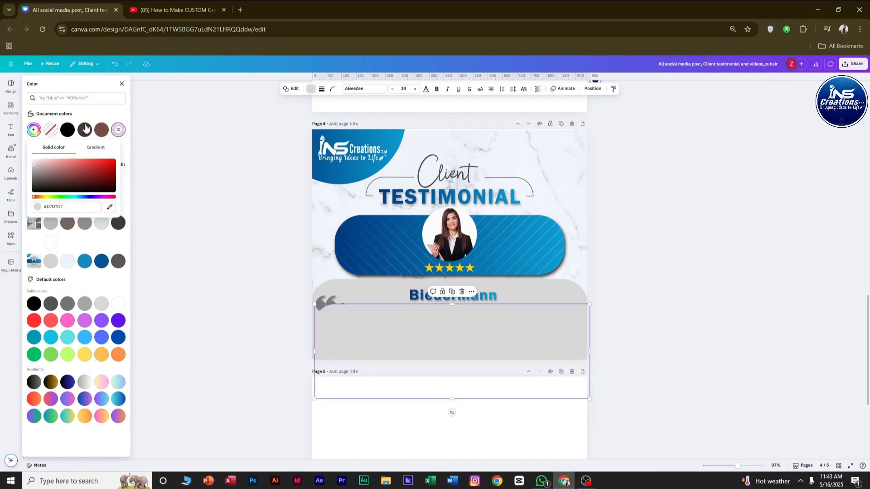
{"action": "left_click", "coordinate": [449, 343]}
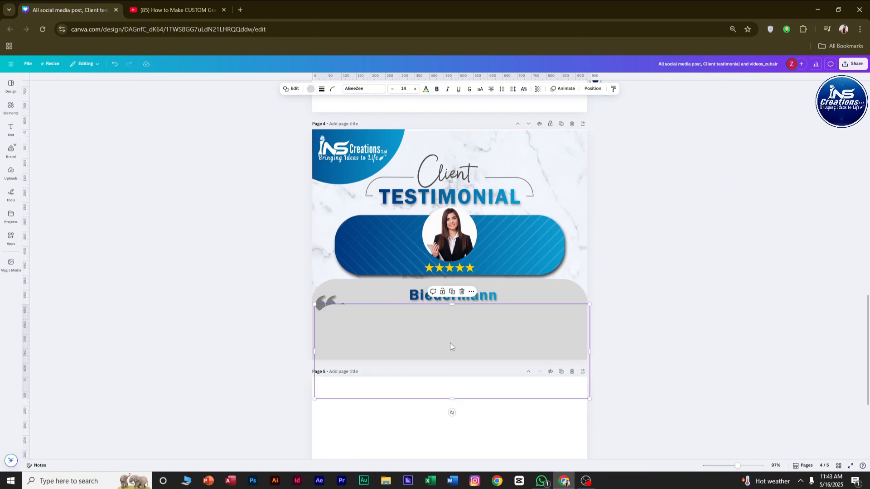
{"action": "left_click_drag", "start_coordinate": [449, 344], "coordinate": [447, 318]}
Move the testimonial reference image from page 4 to blank page 5, leaving the grey panel on page 4
{"action": "scroll", "coordinate": [525, 271], "scroll_direction": "down", "scroll_amount": 3}
{"action": "left_click_drag", "start_coordinate": [510, 234], "coordinate": [509, 408]}
{"action": "scroll", "coordinate": [326, 286], "scroll_direction": "down", "scroll_amount": 2}
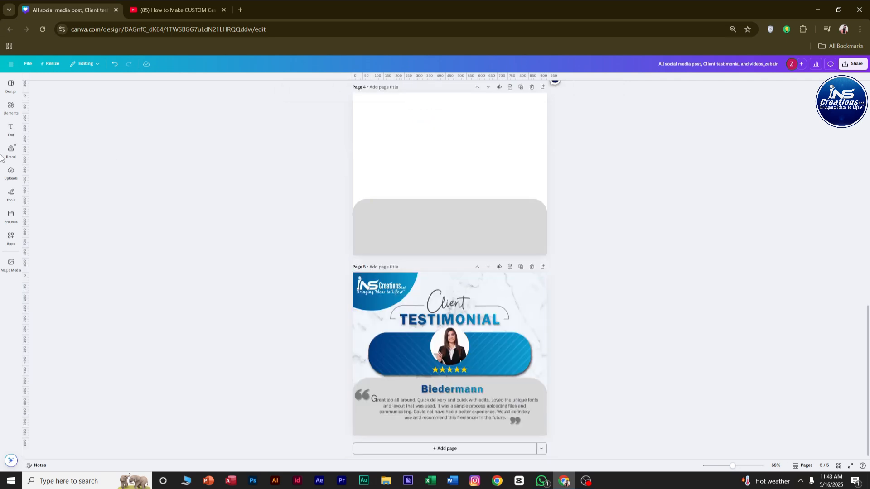
Insert a circle shape on page 5 over the testimonial reference
{"action": "left_click", "coordinate": [11, 108]}
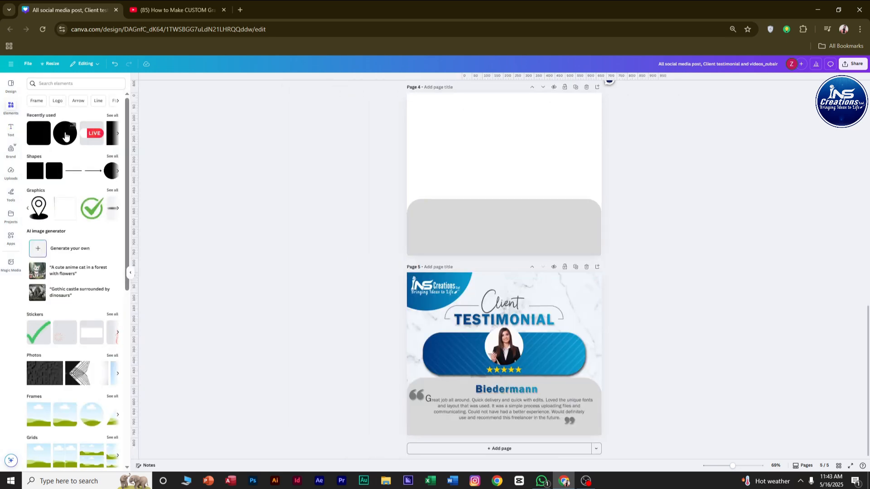
{"action": "left_click", "coordinate": [66, 136]}
{"action": "left_click", "coordinate": [602, 318]}
{"action": "scroll", "coordinate": [561, 355], "scroll_direction": "up", "scroll_amount": 3}
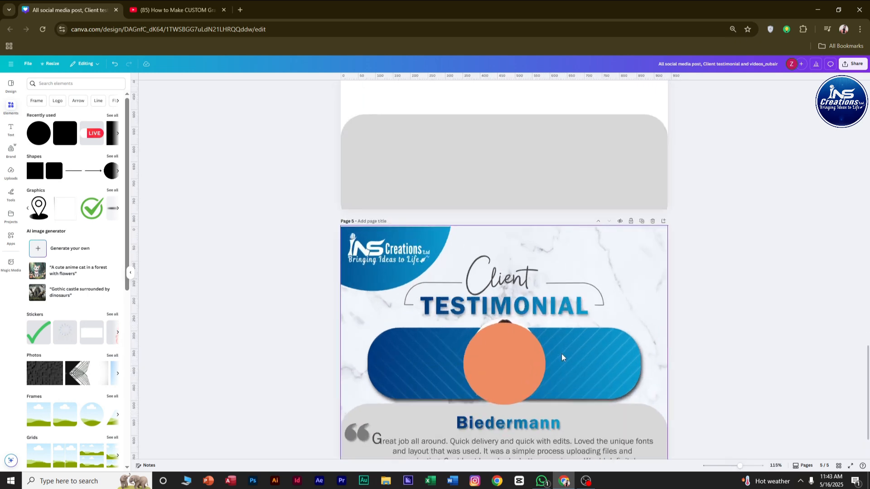
Position the circle over the reference's blue logo corner, enlarge it to about 330 px across and adjust its corner rounding
{"action": "left_click_drag", "start_coordinate": [519, 358], "coordinate": [362, 225]}
{"action": "left_click", "coordinate": [647, 332]}
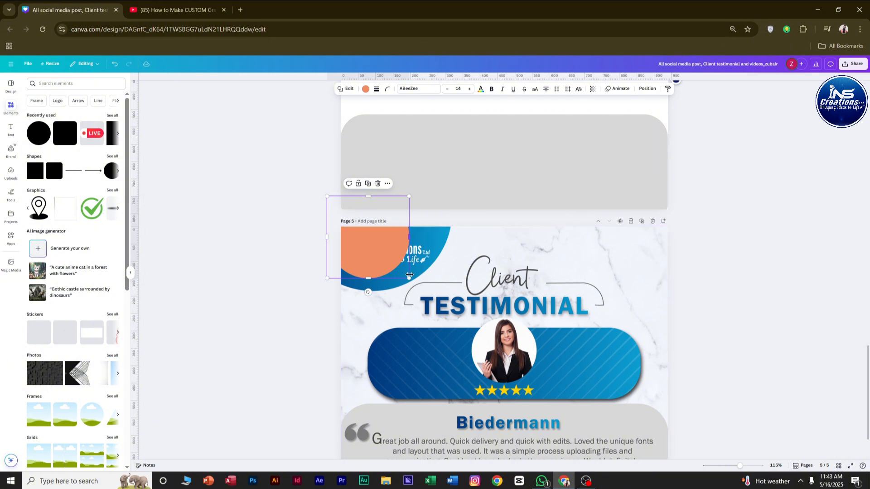
{"action": "left_click_drag", "start_coordinate": [409, 278], "coordinate": [421, 284]}
{"action": "left_click_drag", "start_coordinate": [419, 232], "coordinate": [414, 215]}
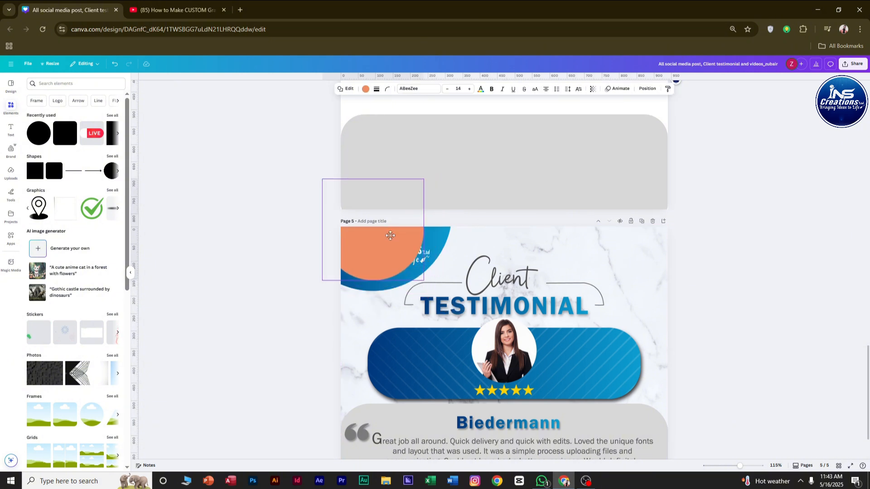
{"action": "left_click_drag", "start_coordinate": [422, 280], "coordinate": [436, 293]}
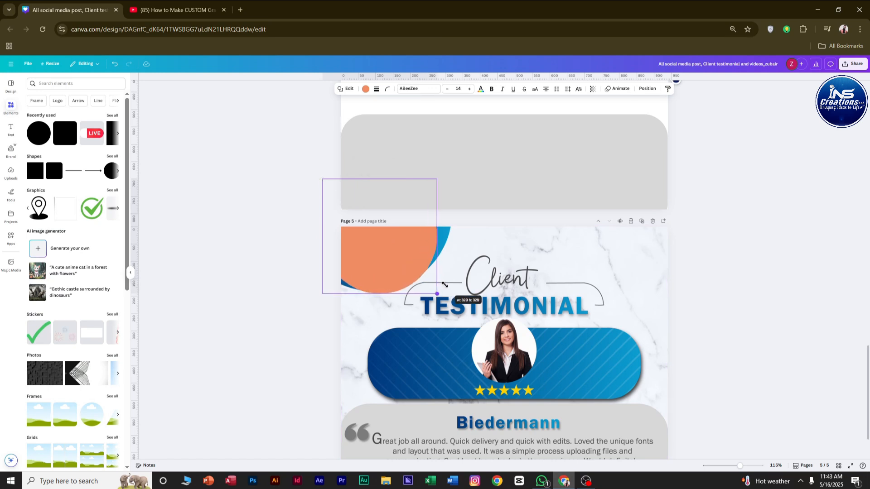
{"action": "left_click", "coordinate": [387, 89]}
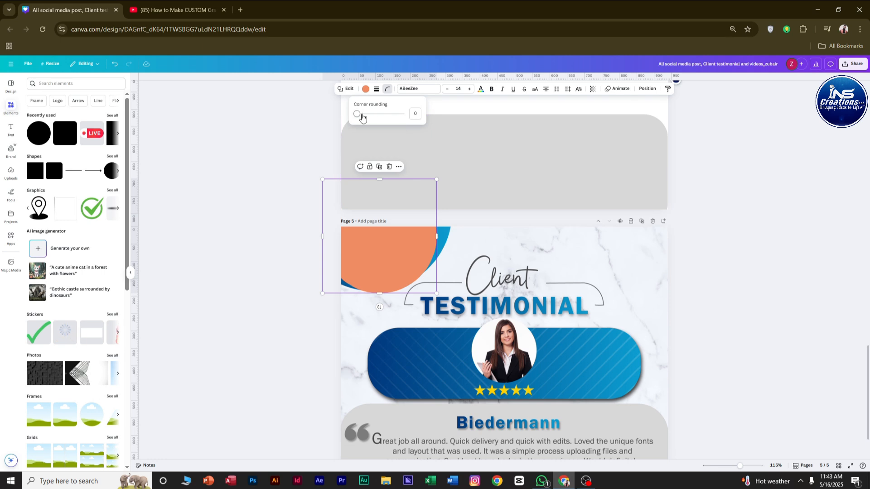
{"action": "left_click_drag", "start_coordinate": [357, 113], "coordinate": [390, 114]}
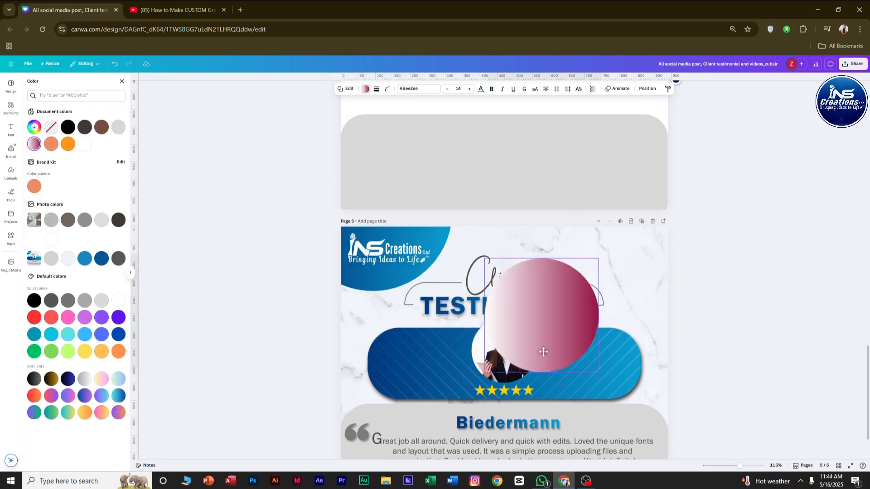
Move the circle clear of the logo corner and set its first gradient colour to the light blue sampled from the corner shape's edge
{"action": "left_click_drag", "start_coordinate": [546, 351], "coordinate": [520, 322]}
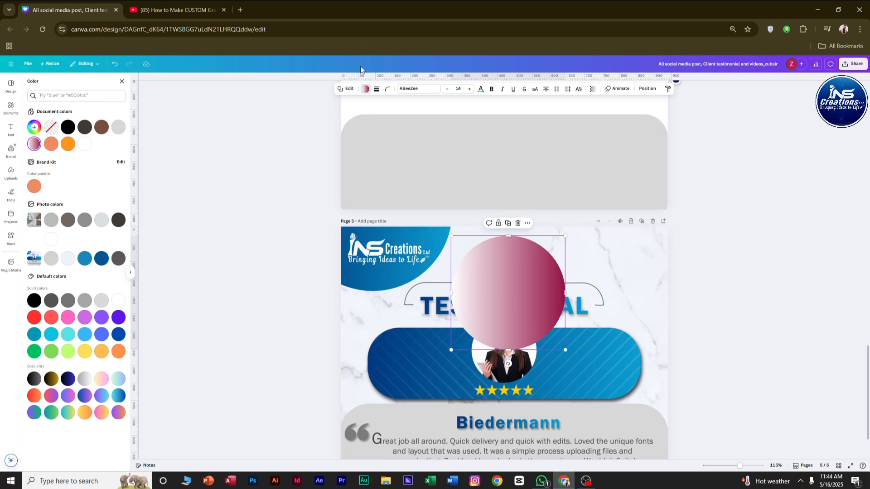
{"action": "left_click", "coordinate": [367, 89]}
{"action": "left_click", "coordinate": [366, 90]}
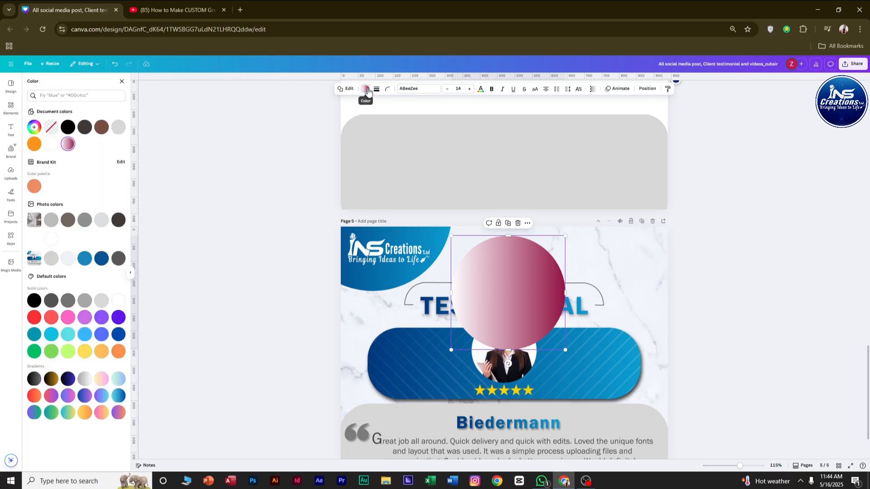
{"action": "left_click", "coordinate": [68, 145]}
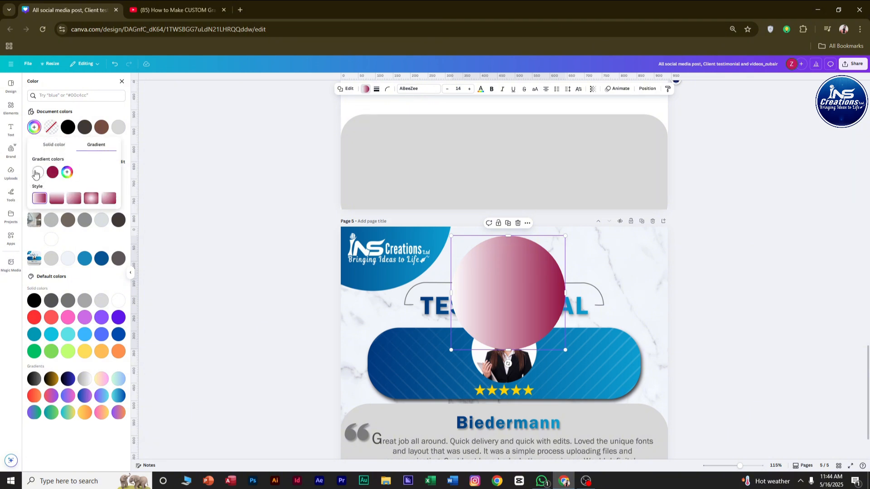
{"action": "left_click", "coordinate": [38, 172]}
{"action": "left_click", "coordinate": [116, 240]}
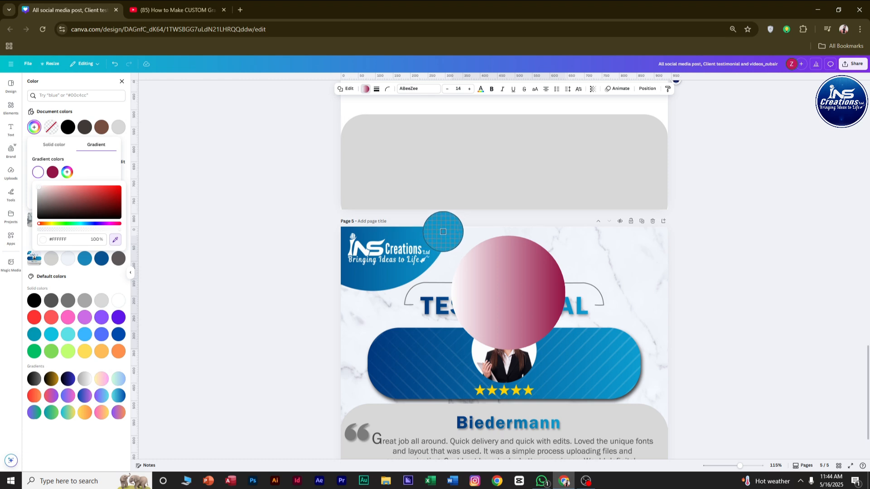
{"action": "left_click", "coordinate": [443, 231]}
Set the circle's second gradient colour to the dark blue #045A99 sampled from the reference's logo corner
{"action": "left_click", "coordinate": [51, 173]}
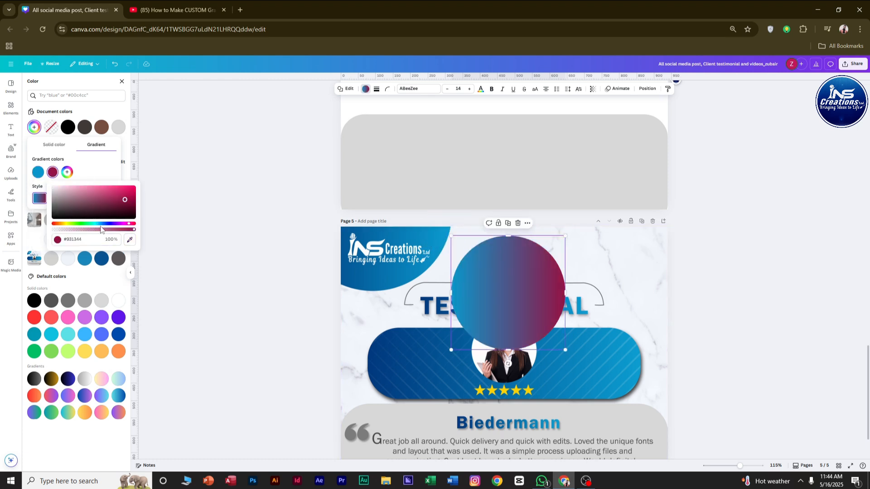
{"action": "left_click", "coordinate": [129, 239]}
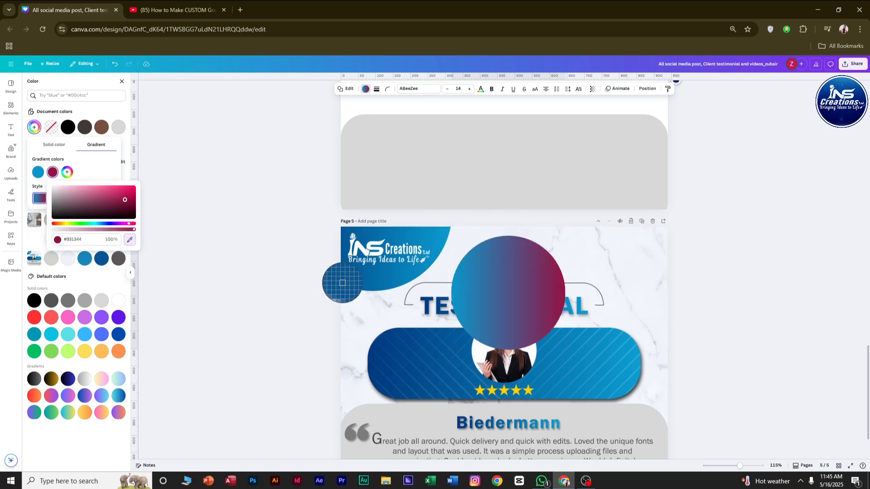
{"action": "left_click", "coordinate": [347, 233]}
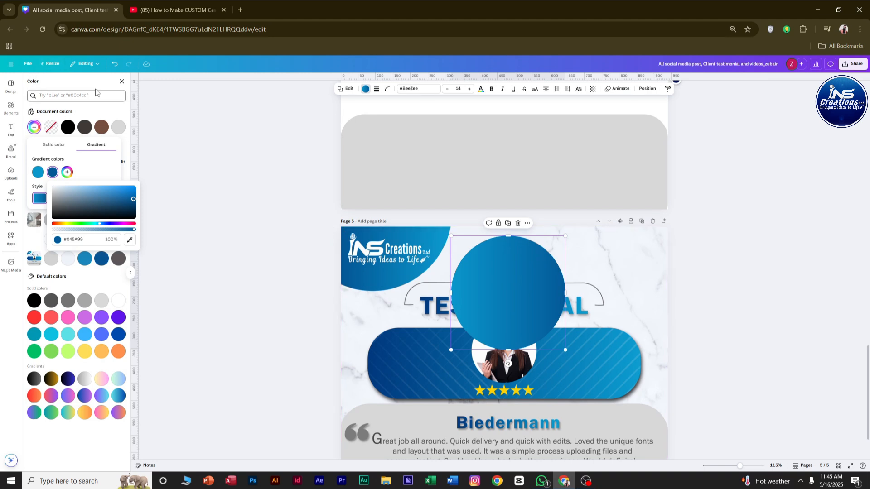
Rotate the blue gradient circle to match the reference's shading and place it over the logo corner of page 5
{"action": "left_click_drag", "start_coordinate": [519, 295], "coordinate": [499, 316]}
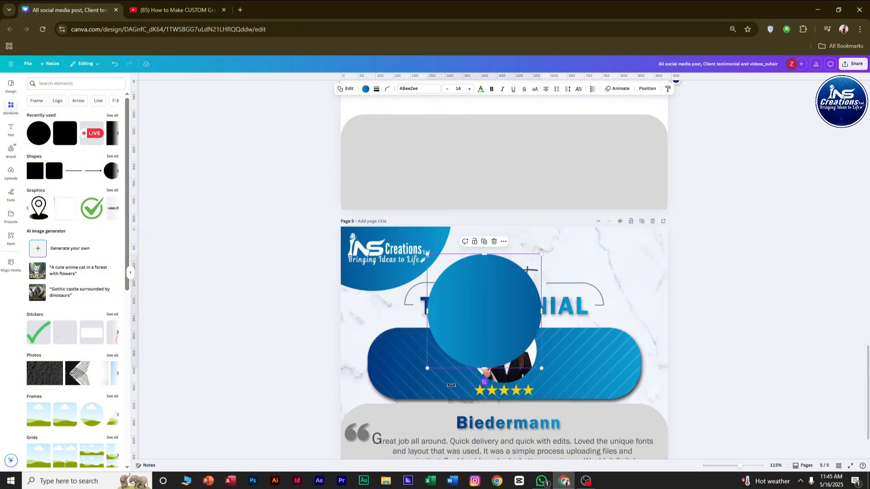
{"action": "left_click_drag", "start_coordinate": [451, 386], "coordinate": [420, 224]}
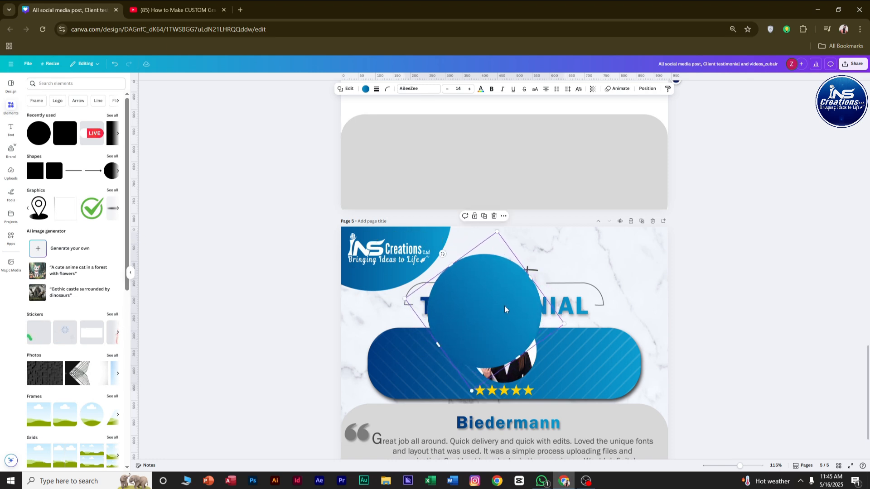
{"action": "left_click_drag", "start_coordinate": [504, 310], "coordinate": [388, 258]}
{"action": "left_click", "coordinate": [691, 301]}
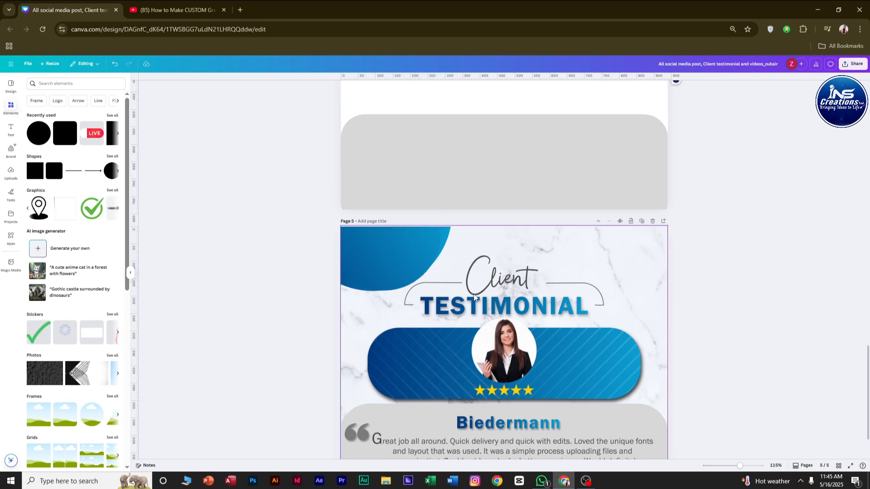
Add a rounded square over the reference's blue banner on page 5 and stretch it to the banner's full width
{"action": "scroll", "coordinate": [510, 334], "scroll_direction": "down", "scroll_amount": 3}
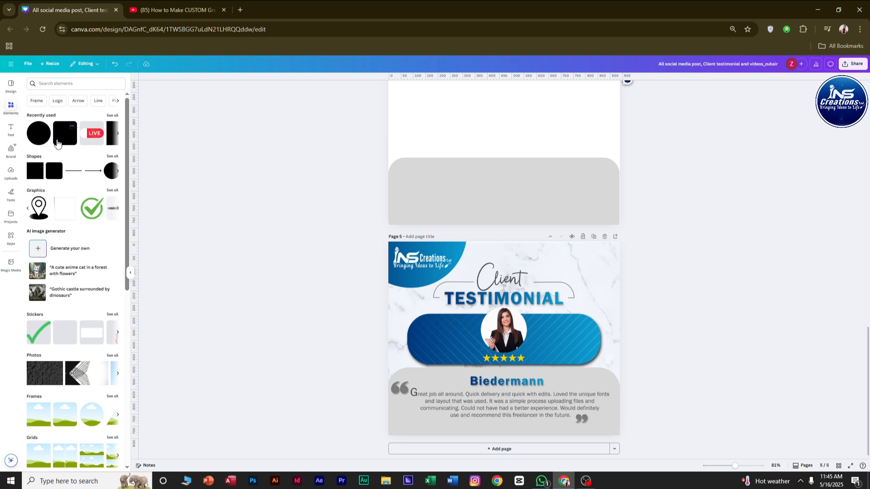
{"action": "left_click", "coordinate": [57, 143]}
{"action": "left_click_drag", "start_coordinate": [475, 338], "coordinate": [408, 339]}
{"action": "left_click_drag", "start_coordinate": [535, 339], "coordinate": [601, 339]}
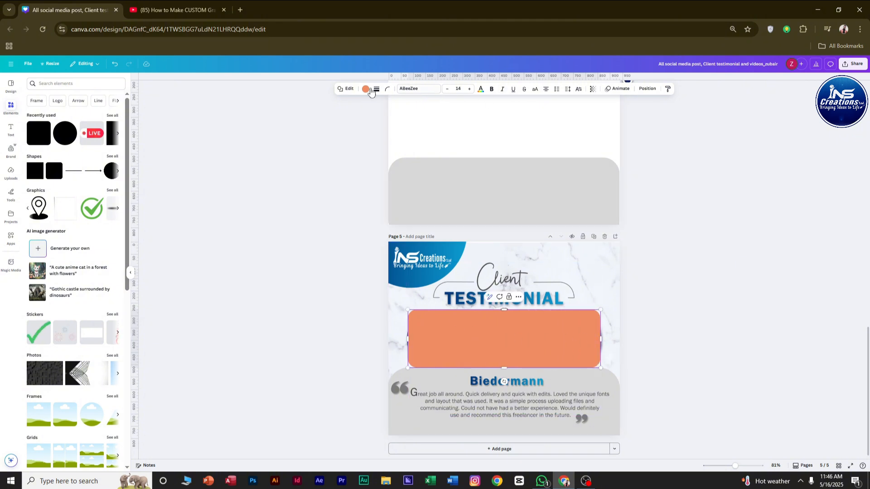
Set the orange shape's corner rounding to 100 and reduce its height to match the reference's blue banner
{"action": "left_click", "coordinate": [387, 90]}
{"action": "left_click_drag", "start_coordinate": [373, 115], "coordinate": [435, 119]}
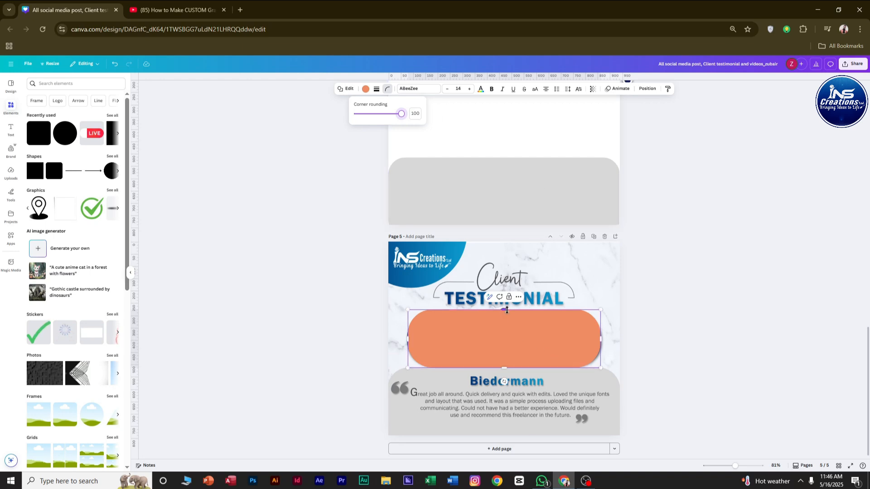
{"action": "left_click_drag", "start_coordinate": [507, 311], "coordinate": [505, 313]}
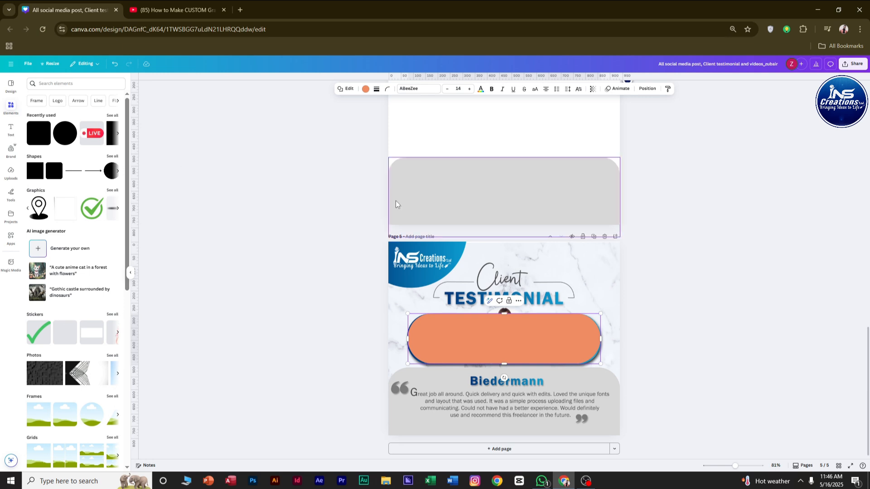
Fill the pill shape with the document's blue gradient and move it to page 4, just above the grey panel
{"action": "left_click", "coordinate": [365, 89]}
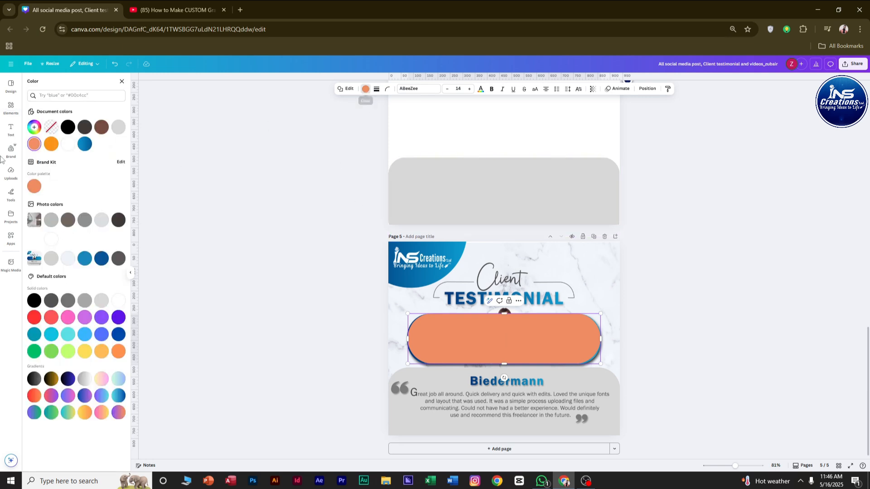
{"action": "left_click", "coordinate": [85, 144]}
{"action": "key", "text": "Escape"}
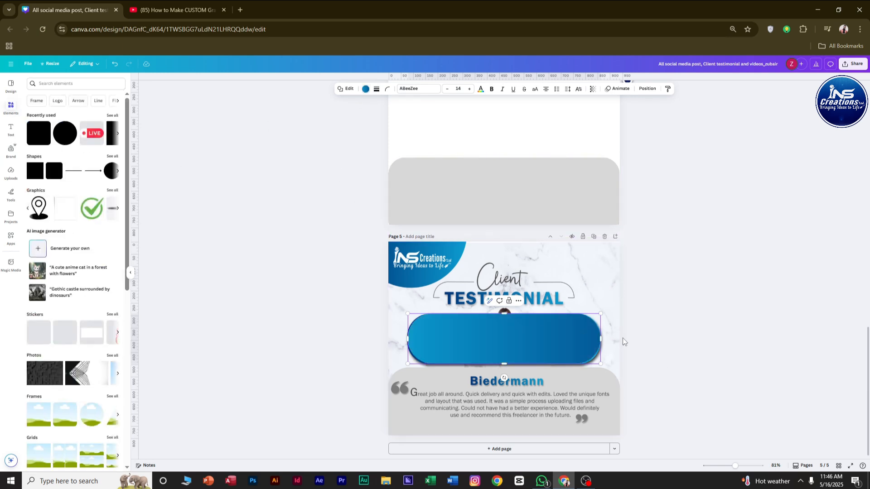
{"action": "scroll", "coordinate": [586, 376], "scroll_direction": "up", "scroll_amount": 5}
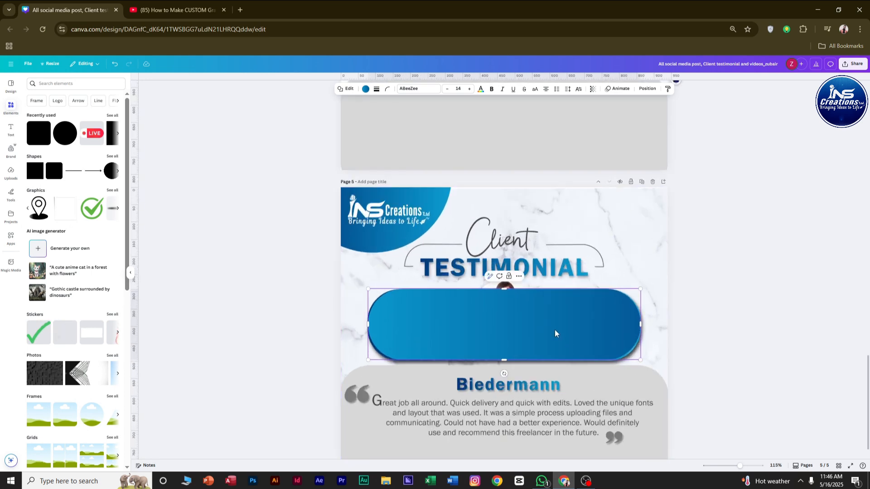
{"action": "mouse_move", "coordinate": [555, 333]}
{"action": "left_mouse_down"}
{"action": "mouse_move", "coordinate": [555, 307]}
{"action": "mouse_move", "coordinate": [577, 400]}
{"action": "mouse_move", "coordinate": [553, 329]}
{"action": "left_mouse_up"}
{"action": "left_click", "coordinate": [718, 325]}
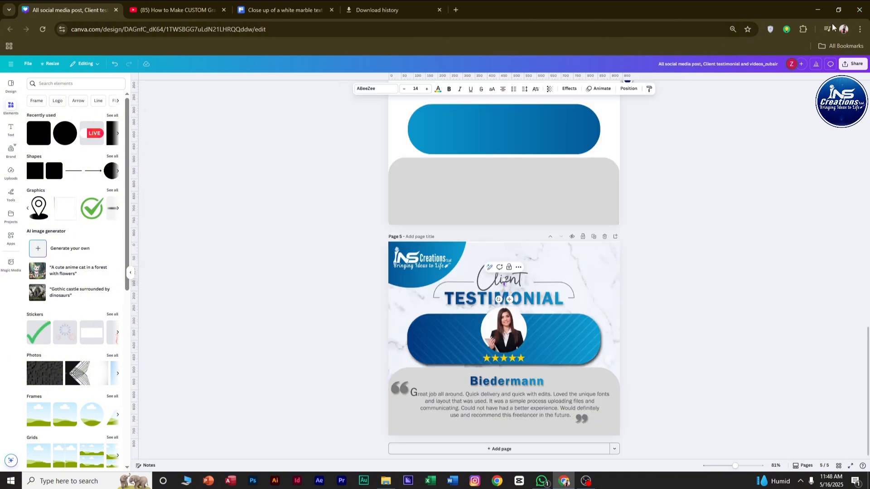
Insert the downloaded white marble texture image onto page 4 from the browser's download history
{"action": "left_click", "coordinate": [827, 29]}
{"action": "left_click", "coordinate": [779, 192]}
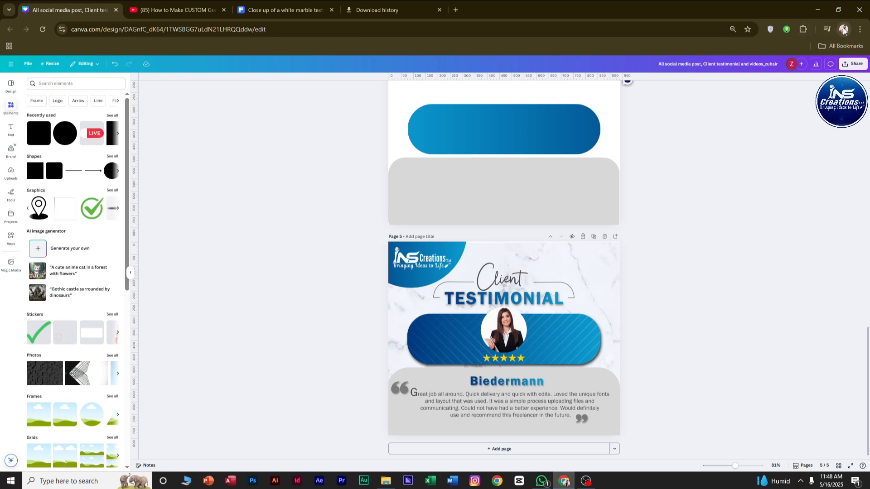
{"action": "key", "text": "ctrl+j"}
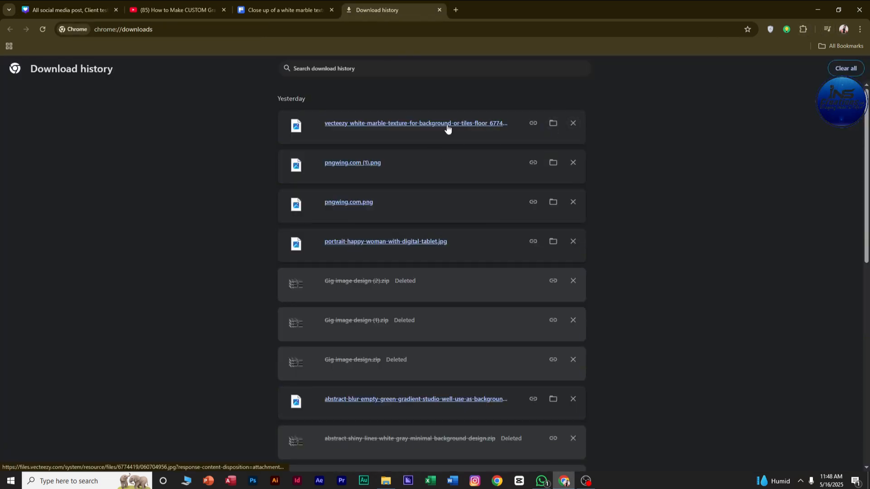
{"action": "left_click_drag", "start_coordinate": [215, 72], "coordinate": [502, 163]}
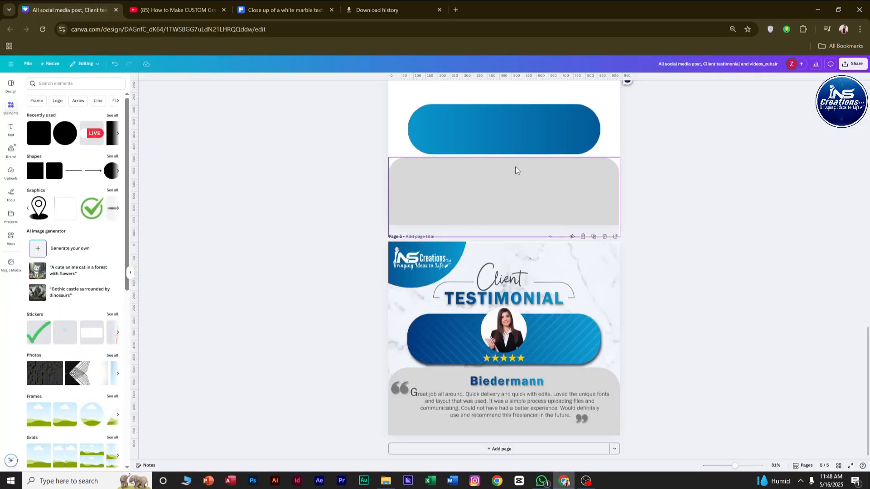
{"action": "scroll", "coordinate": [531, 224], "scroll_direction": "up", "scroll_amount": 4}
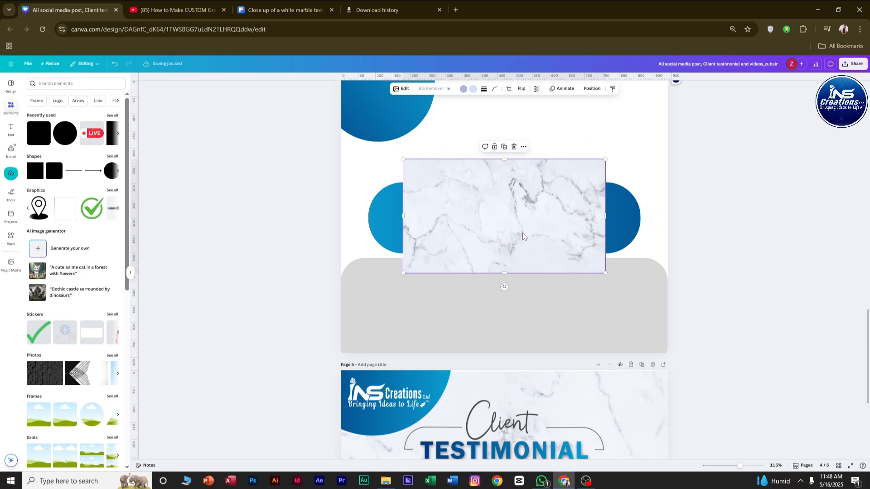
Align the marble image with page 4's upper-left corner and enlarge it to span beyond the page's full width
{"action": "scroll", "coordinate": [523, 232], "scroll_direction": "down", "scroll_amount": 2}
{"action": "scroll", "coordinate": [522, 233], "scroll_direction": "up", "scroll_amount": 1}
{"action": "left_click_drag", "start_coordinate": [478, 277], "coordinate": [476, 254]}
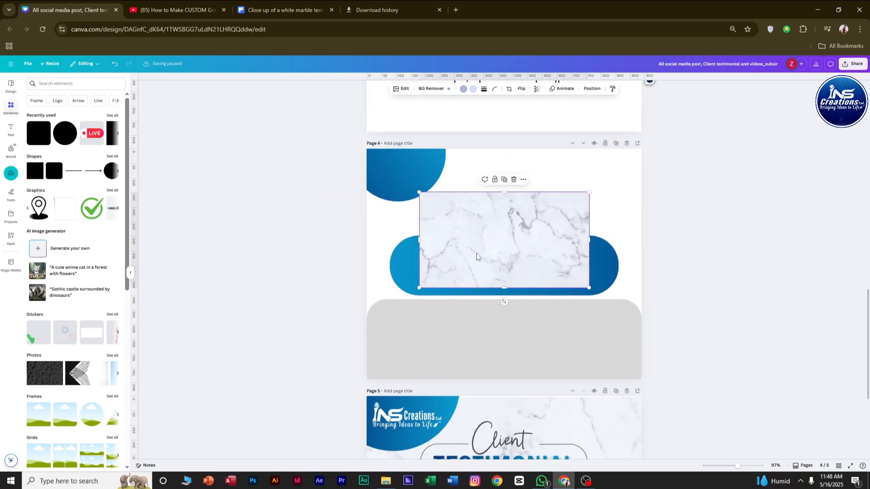
{"action": "left_click_drag", "start_coordinate": [419, 192], "coordinate": [371, 148]}
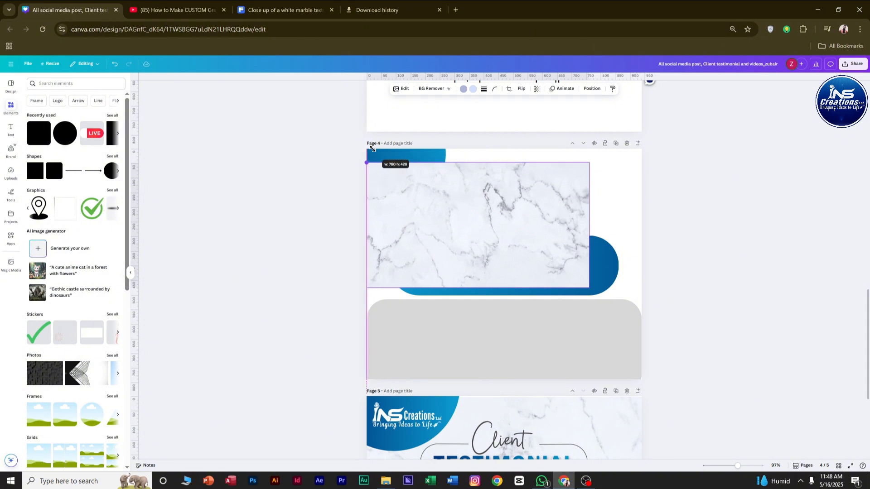
{"action": "left_click_drag", "start_coordinate": [589, 287], "coordinate": [593, 267]}
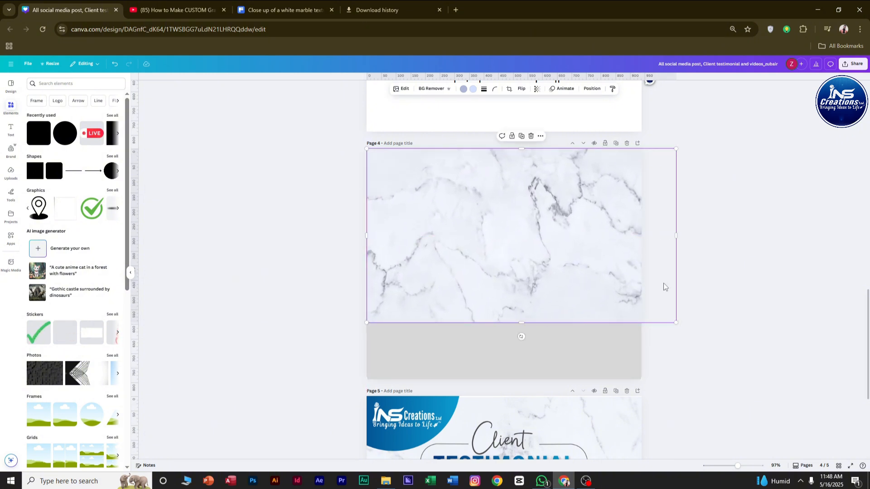
Send the marble image backward behind the blue circle, the blue banner and the grey panel
{"action": "key", "text": "ctrl+bracketleft"}
{"action": "key", "text": "ctrl+bracketleft"}
{"action": "key", "text": "ctrl+bracketleft"}
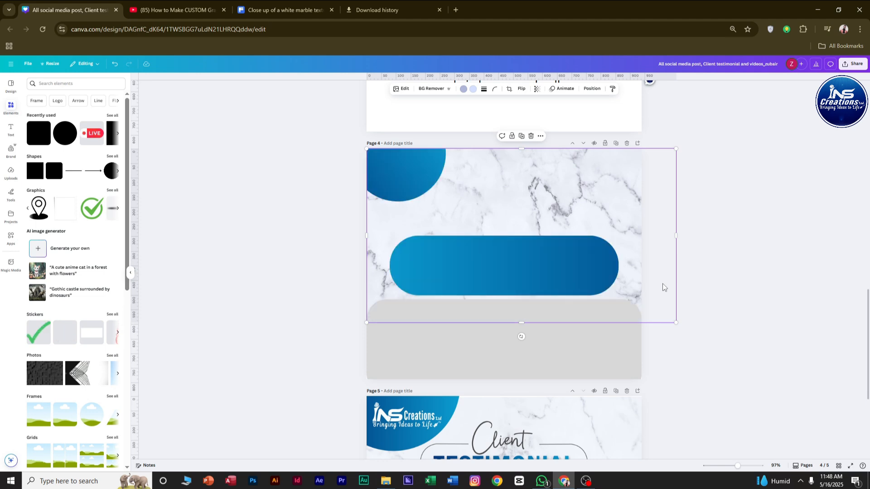
{"action": "left_click", "coordinate": [689, 303]}
Reduce the marble image's transparency value to 51
{"action": "left_click", "coordinate": [509, 199]}
{"action": "left_click", "coordinate": [537, 89]}
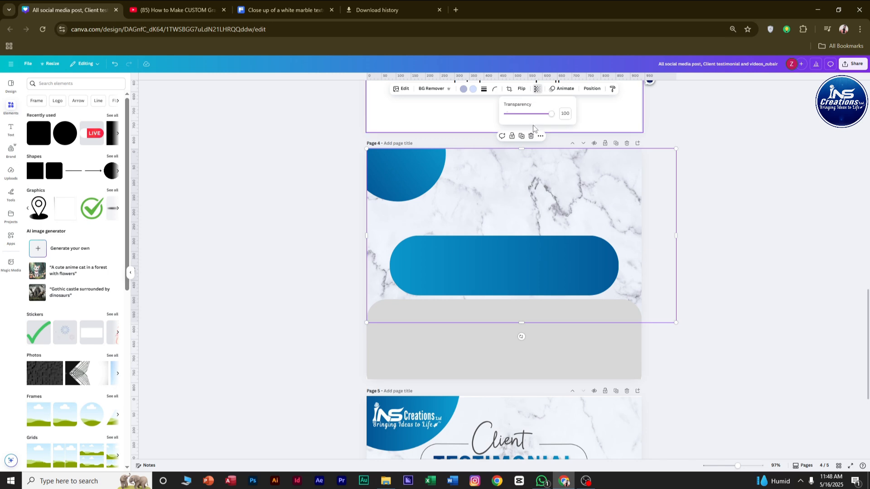
{"action": "left_click", "coordinate": [536, 114]}
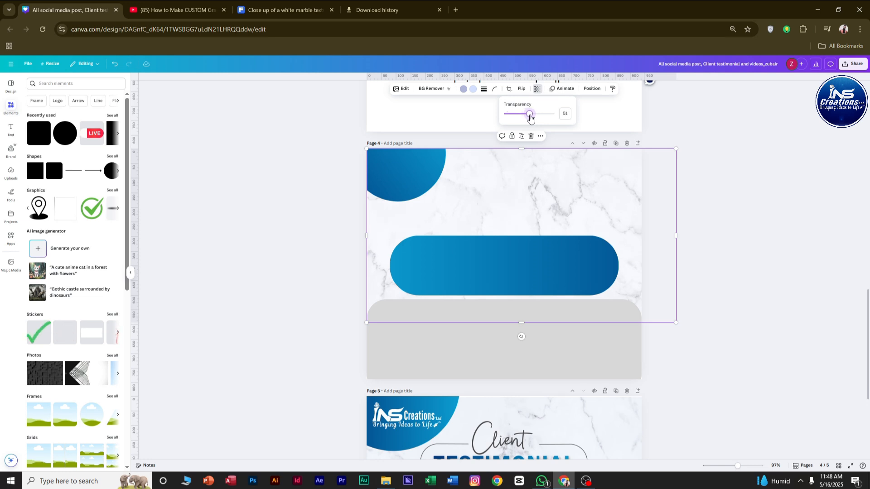
{"action": "left_click", "coordinate": [739, 243]}
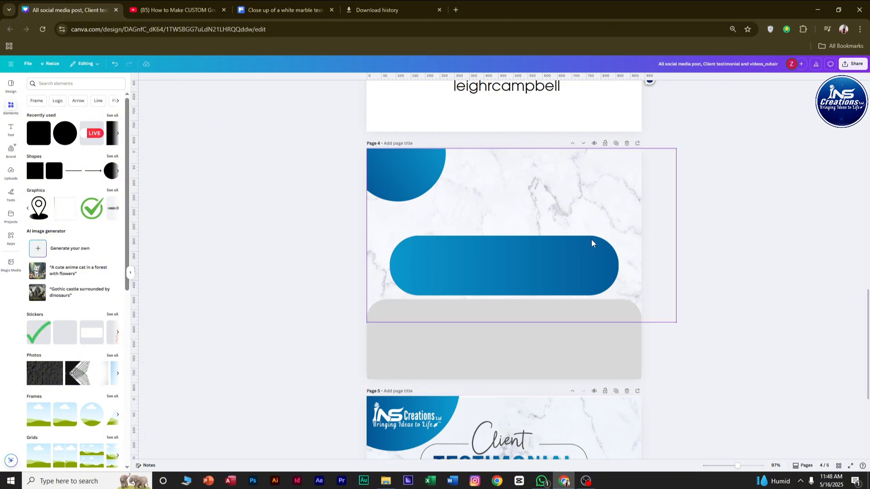
Add a circular photo frame and move it from page 5 onto page 4's blue banner
{"action": "scroll", "coordinate": [651, 301], "scroll_direction": "down", "scroll_amount": 4}
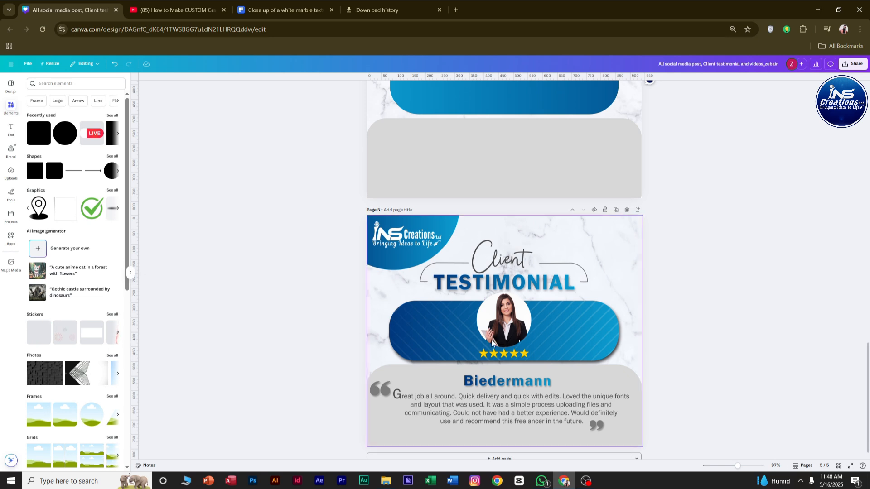
{"action": "left_click", "coordinate": [37, 101]}
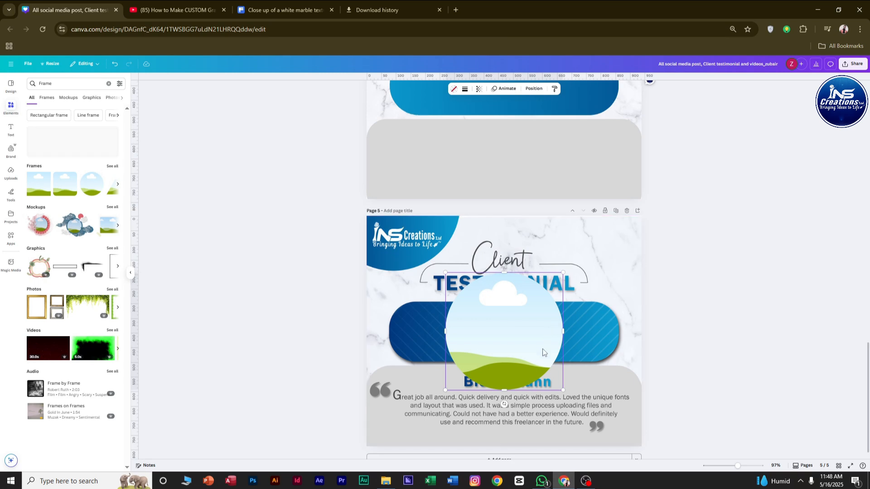
{"action": "scroll", "coordinate": [542, 354], "scroll_direction": "up", "scroll_amount": 2}
{"action": "left_click_drag", "start_coordinate": [524, 419], "coordinate": [529, 234]}
{"action": "scroll", "coordinate": [545, 293], "scroll_direction": "up", "scroll_amount": 1}
{"action": "scroll", "coordinate": [546, 294], "scroll_direction": "up", "scroll_amount": 2}
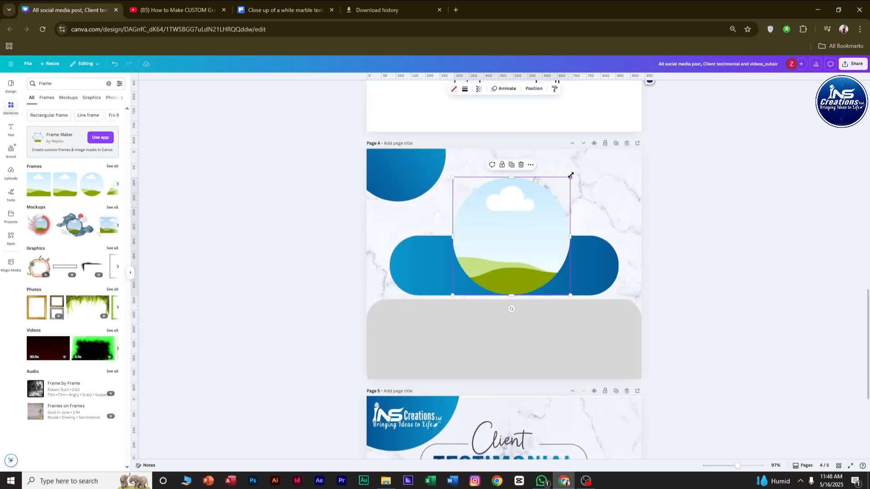
Shrink the circular frame to the reference photo's proportions and centre it over the blue banner, overlapping the banner's upper edge
{"action": "left_click_drag", "start_coordinate": [569, 176], "coordinate": [510, 223]}
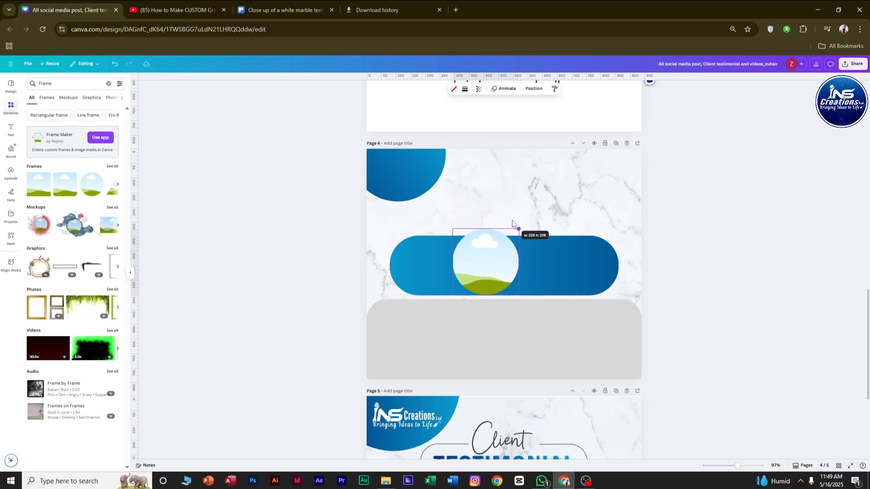
{"action": "left_click_drag", "start_coordinate": [499, 265], "coordinate": [516, 264]}
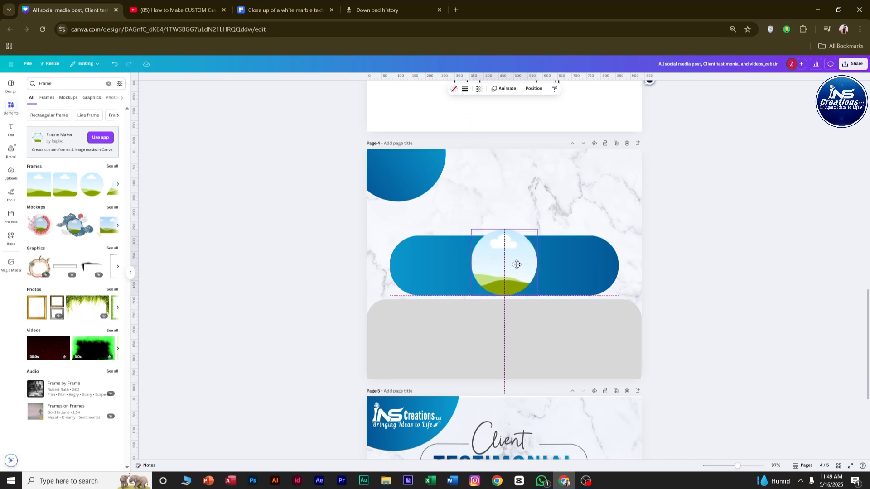
{"action": "scroll", "coordinate": [556, 393], "scroll_direction": "down", "scroll_amount": 4}
{"action": "scroll", "coordinate": [559, 383], "scroll_direction": "up", "scroll_amount": 2}
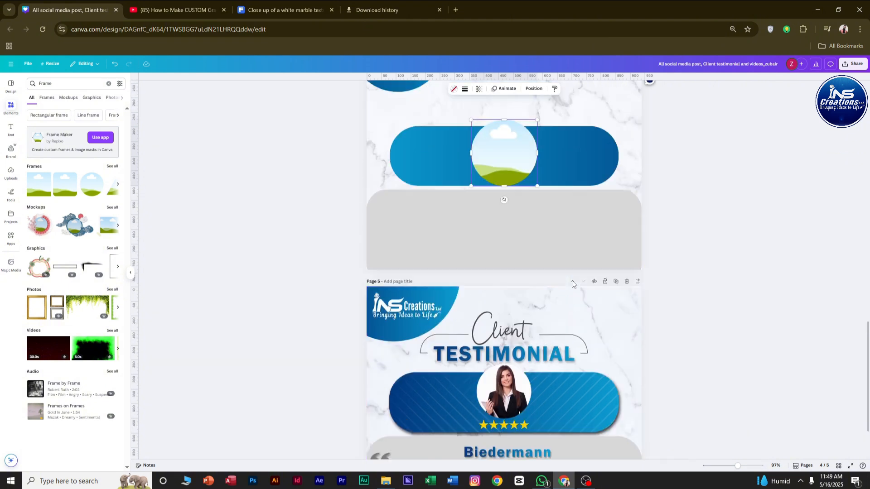
{"action": "mouse_move", "coordinate": [520, 173]}
{"action": "left_mouse_down"}
{"action": "mouse_move", "coordinate": [530, 141]}
{"action": "mouse_move", "coordinate": [516, 164]}
{"action": "left_mouse_up"}
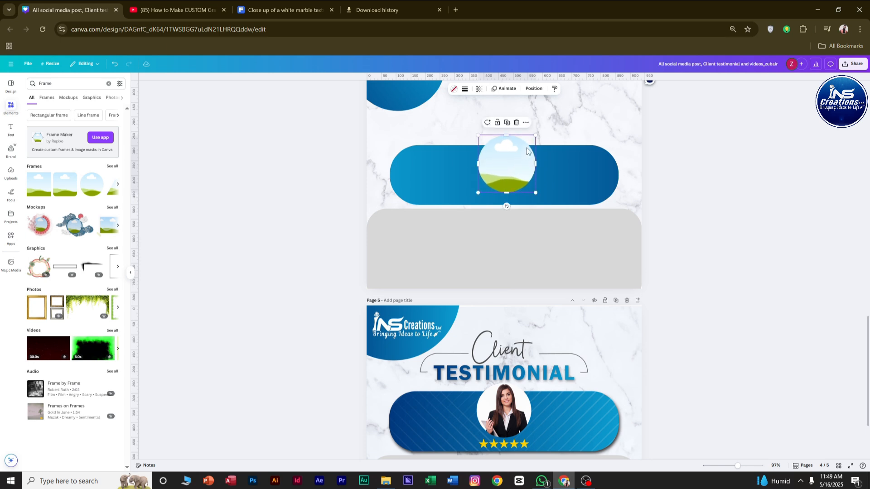
{"action": "left_click_drag", "start_coordinate": [534, 133], "coordinate": [530, 140]}
{"action": "left_click_drag", "start_coordinate": [519, 172], "coordinate": [518, 169]}
{"action": "left_click", "coordinate": [747, 246]}
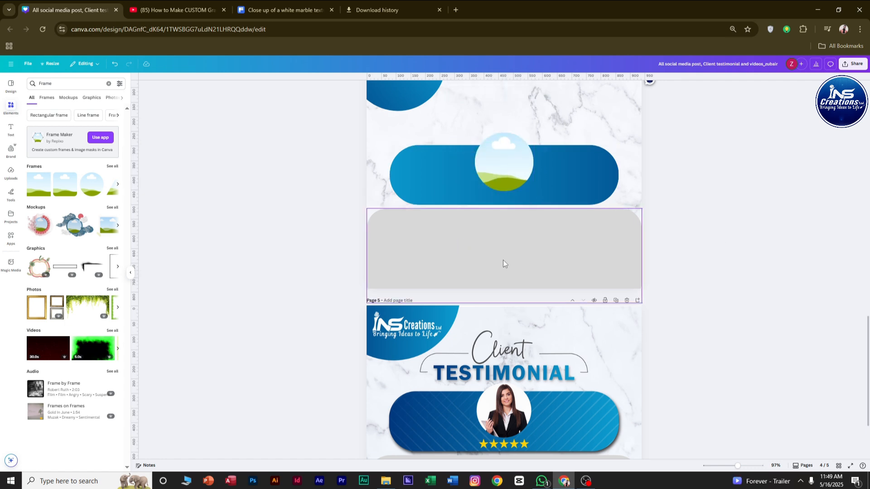
Paste the five-star rating image onto page 4, move it over the grey panel and remove its white background
{"action": "key", "text": "ctrl+v"}
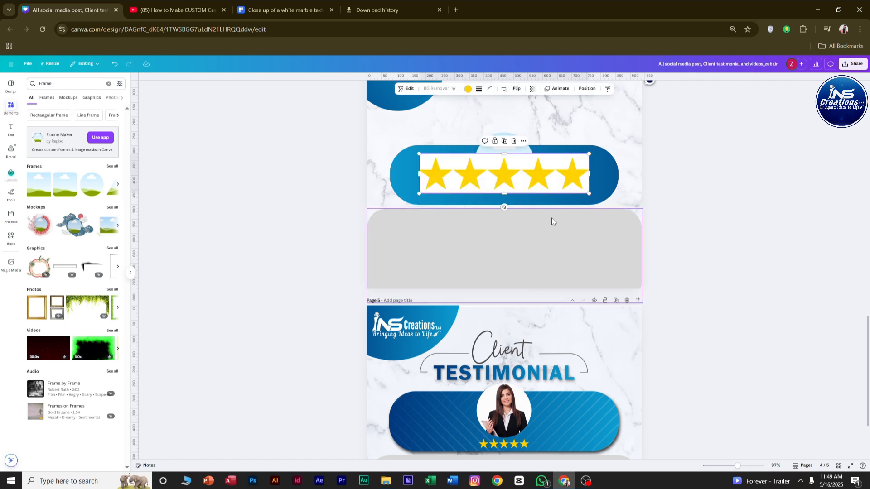
{"action": "scroll", "coordinate": [552, 221], "scroll_direction": "up", "scroll_amount": 2}
{"action": "left_click_drag", "start_coordinate": [553, 267], "coordinate": [562, 336]}
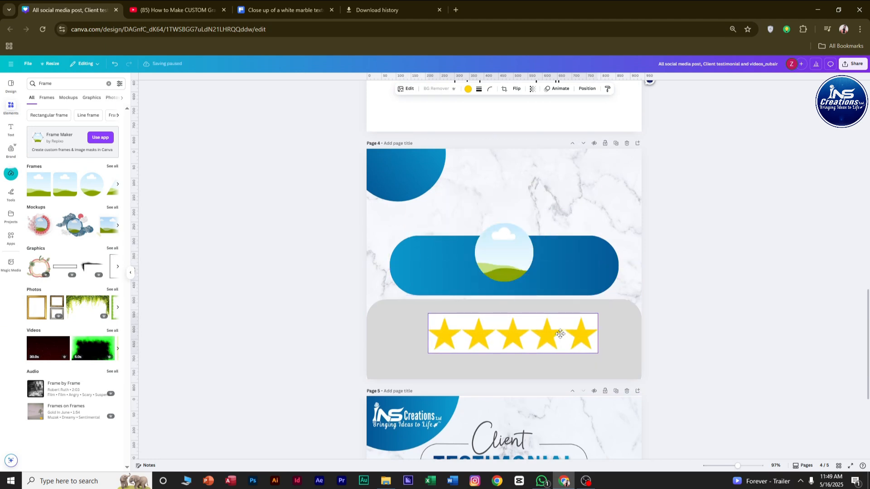
{"action": "scroll", "coordinate": [583, 329], "scroll_direction": "down", "scroll_amount": 1}
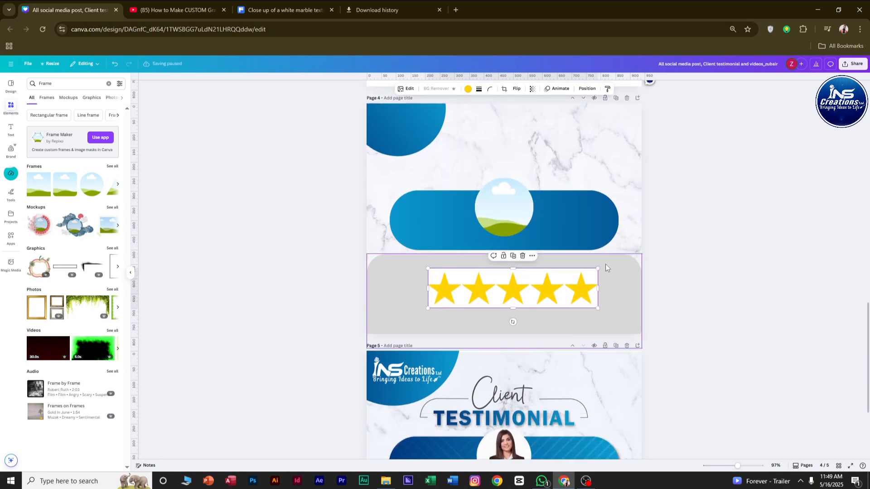
{"action": "left_click", "coordinate": [437, 88]}
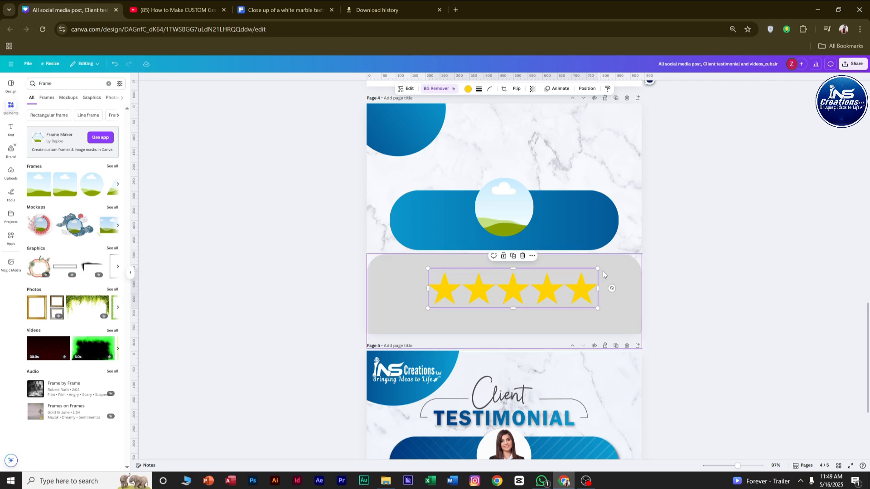
Shrink the five-star rating and centre it below the circular frame, inside the blue banner
{"action": "left_click_drag", "start_coordinate": [596, 269], "coordinate": [520, 247]}
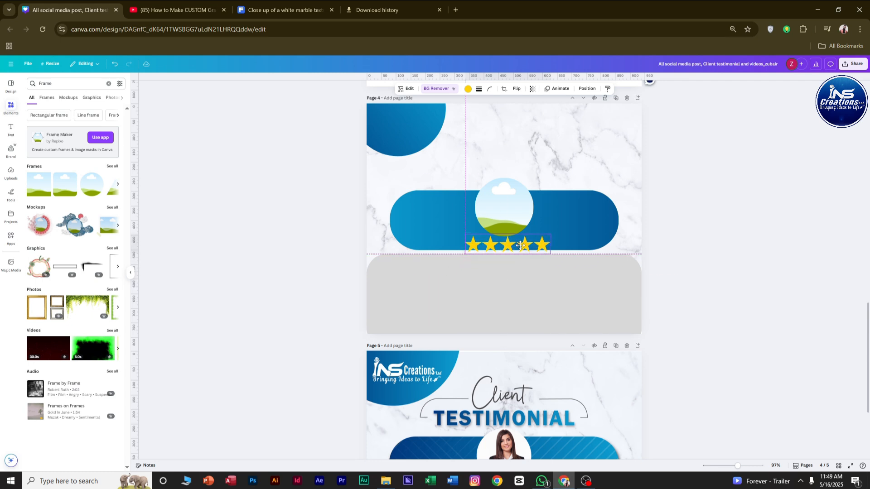
{"action": "scroll", "coordinate": [551, 233], "scroll_direction": "up", "scroll_amount": 5}
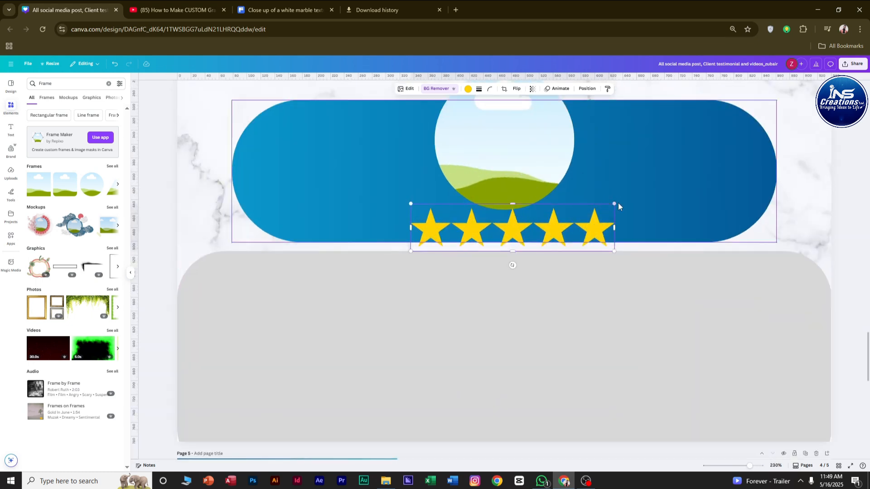
{"action": "left_click_drag", "start_coordinate": [613, 204], "coordinate": [525, 226]}
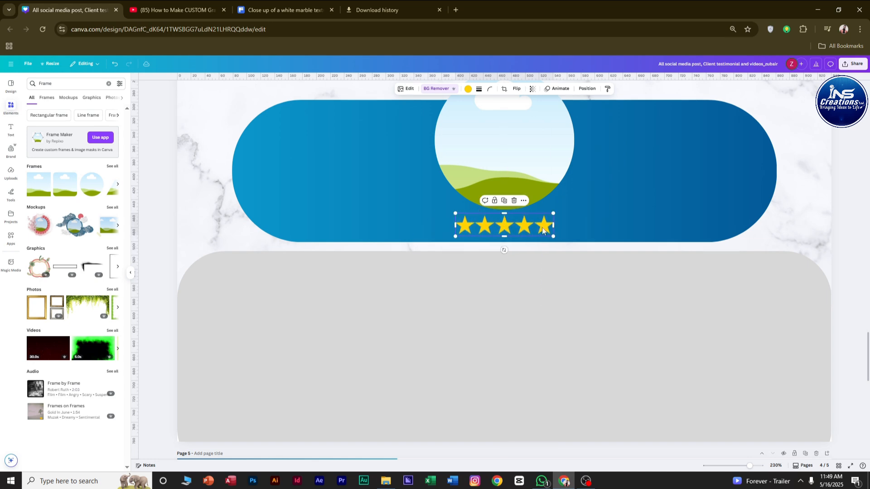
{"action": "left_click", "coordinate": [694, 280]}
{"action": "scroll", "coordinate": [694, 276], "scroll_direction": "down", "scroll_amount": 1}
{"action": "left_click", "coordinate": [777, 259]}
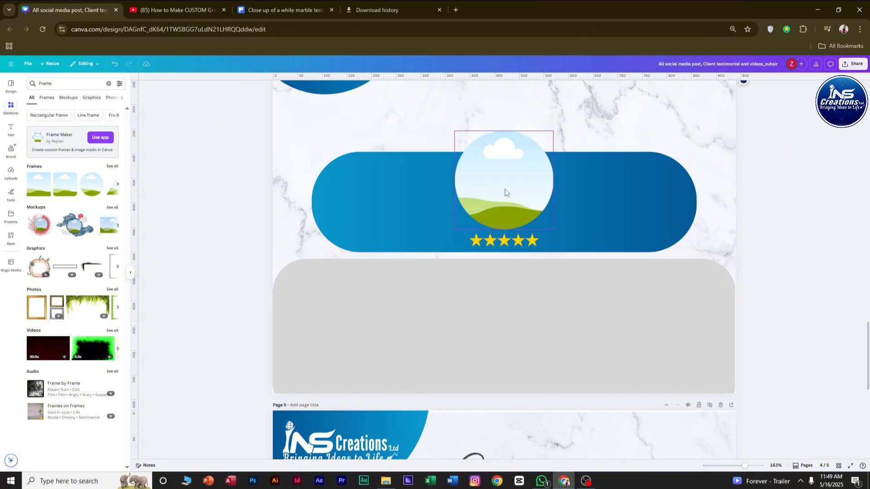
Compare the page 4 rebuild with the reference design on page 5, examining its heading and text elements
{"action": "scroll", "coordinate": [732, 232], "scroll_direction": "down", "scroll_amount": 4}
{"action": "scroll", "coordinate": [540, 332], "scroll_direction": "down", "scroll_amount": 1}
{"action": "scroll", "coordinate": [540, 332], "scroll_direction": "up", "scroll_amount": 1}
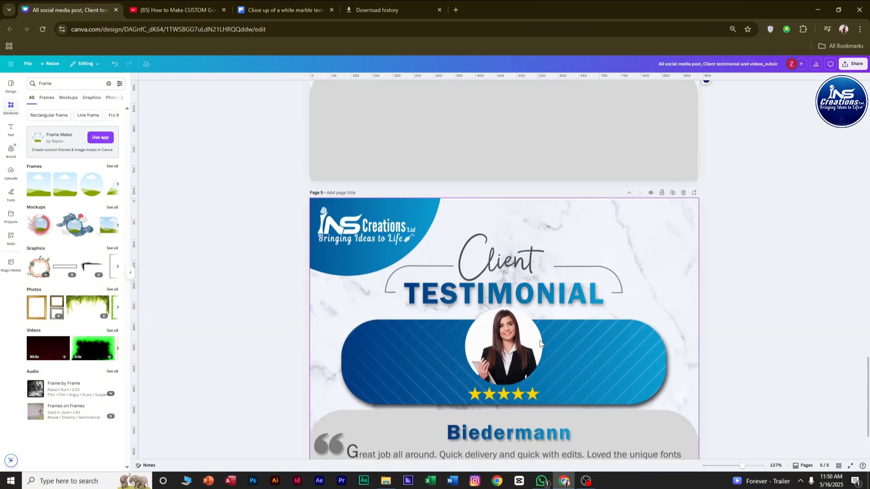
{"action": "scroll", "coordinate": [537, 354], "scroll_direction": "down", "scroll_amount": 2}
{"action": "scroll", "coordinate": [530, 360], "scroll_direction": "up", "scroll_amount": 3}
{"action": "scroll", "coordinate": [528, 361], "scroll_direction": "up", "scroll_amount": 3}
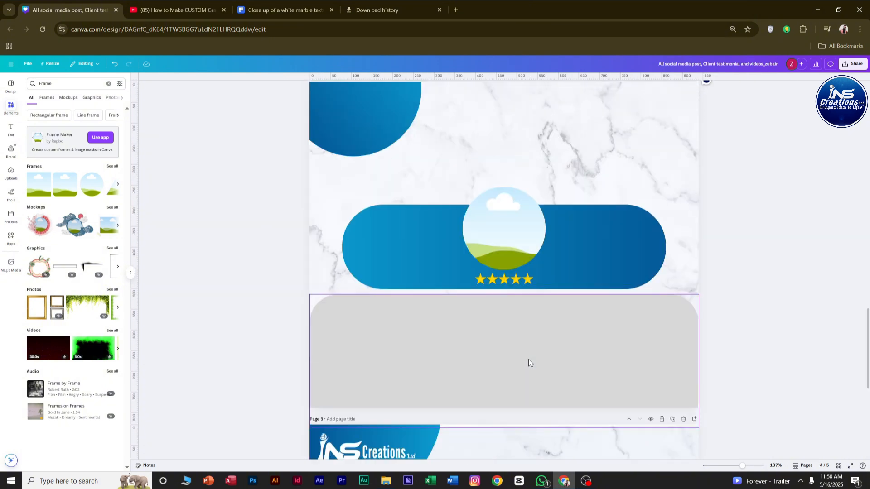
{"action": "scroll", "coordinate": [544, 395], "scroll_direction": "down", "scroll_amount": 2}
{"action": "scroll", "coordinate": [545, 396], "scroll_direction": "down", "scroll_amount": 4}
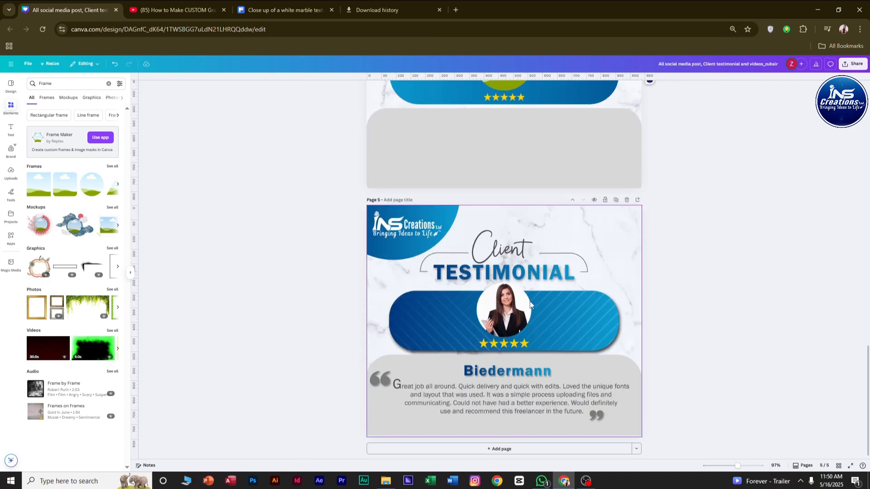
{"action": "scroll", "coordinate": [531, 305], "scroll_direction": "up", "scroll_amount": 2}
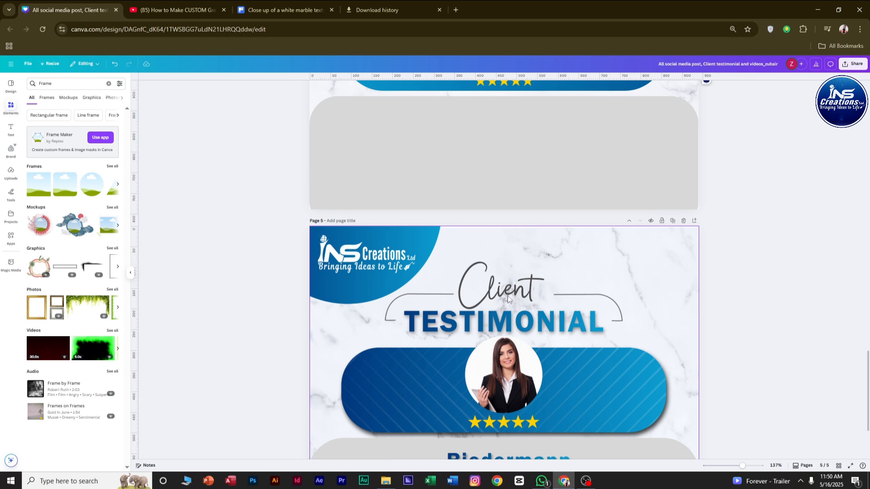
{"action": "scroll", "coordinate": [468, 291], "scroll_direction": "up", "scroll_amount": 8}
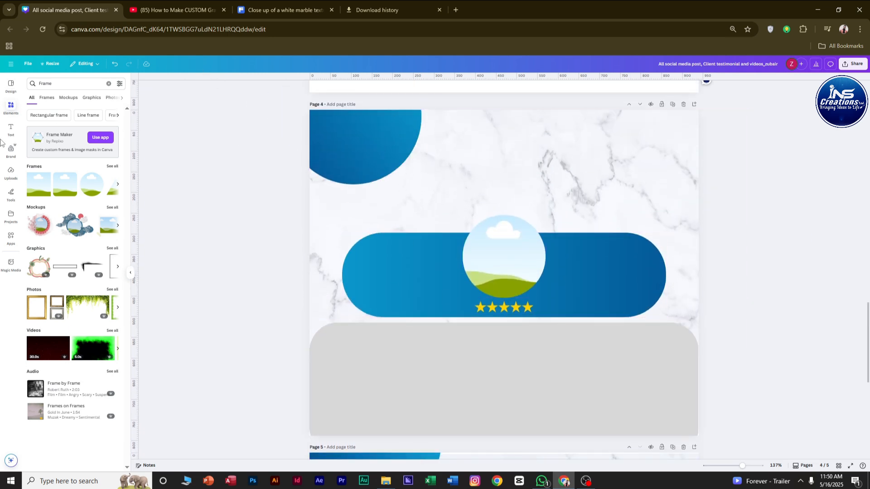
Add a text box reading "Client" on page 4 and place it on the marble area above the circular frame
{"action": "left_click", "coordinate": [10, 129]}
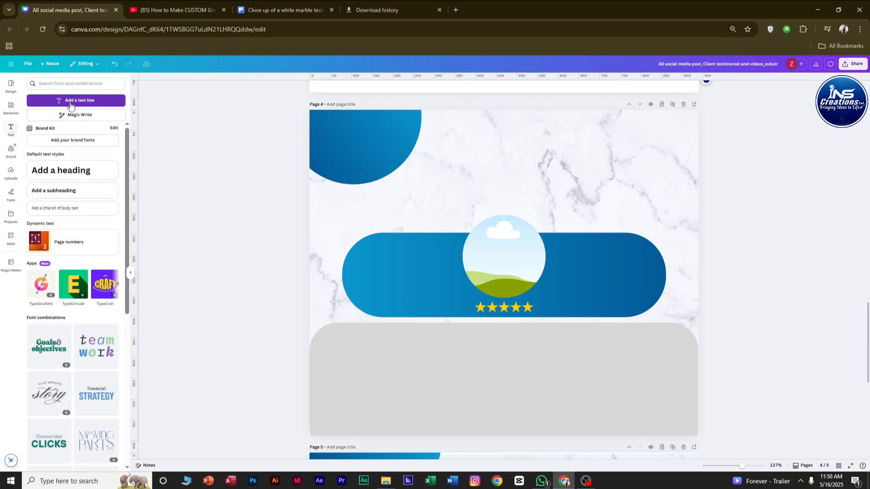
{"action": "left_click", "coordinate": [70, 100]}
{"action": "type", "text": "Client"}
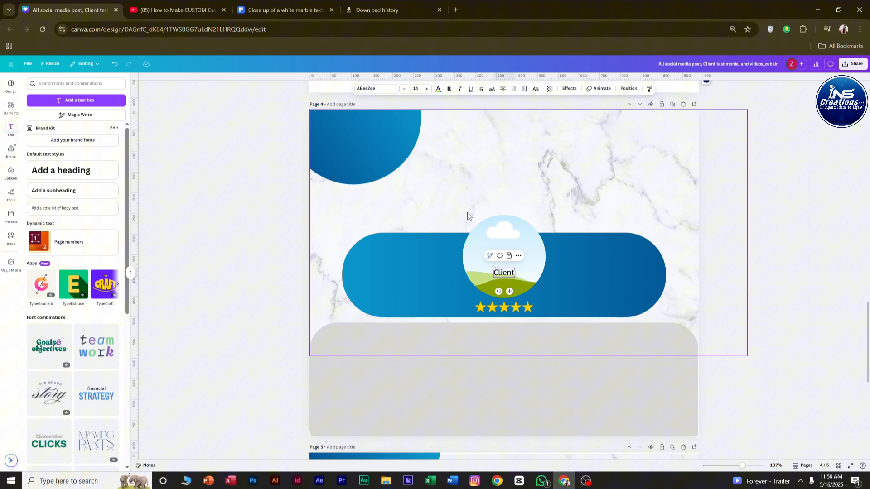
{"action": "left_click", "coordinate": [254, 232]}
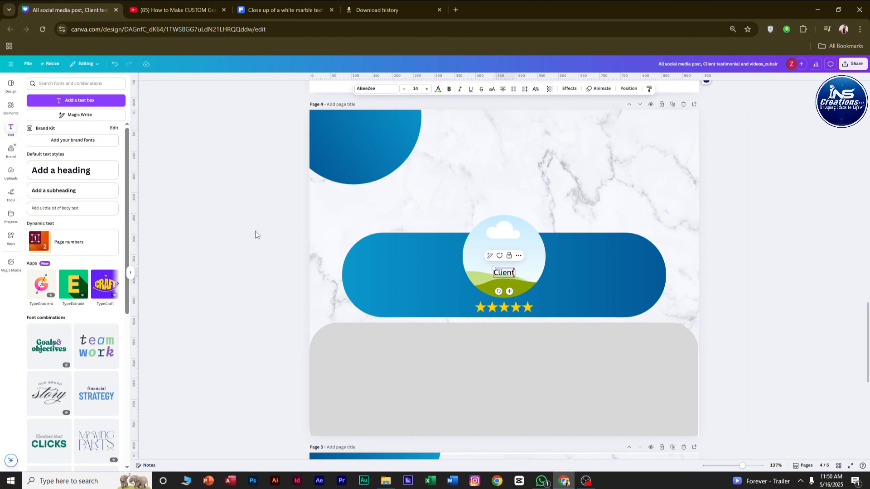
{"action": "left_click", "coordinate": [504, 272]}
{"action": "left_click_drag", "start_coordinate": [504, 272], "coordinate": [509, 182]}
Duplicate the "Client" text and change the copy directly beneath it to "TESTIMONIAL"
{"action": "key", "text": "ctrl+d"}
{"action": "double_click", "coordinate": [509, 181]}
{"action": "key", "text": "BackSpace"}
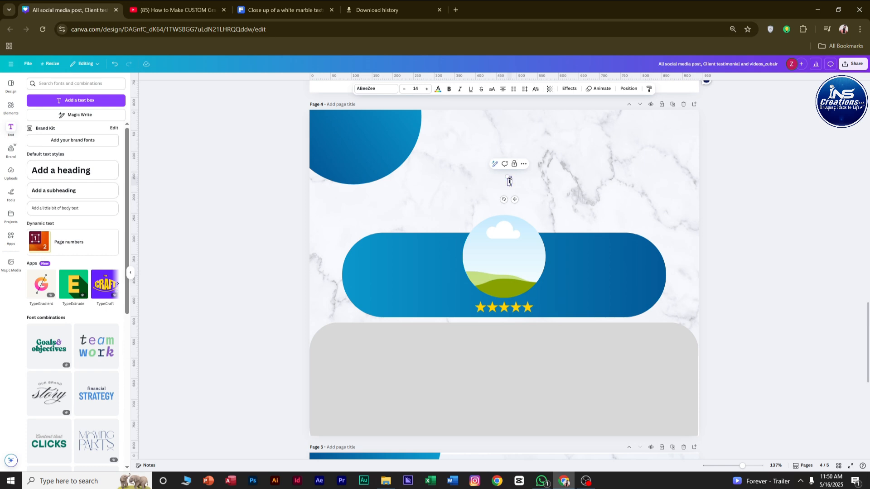
{"action": "type", "text": "TEST"}
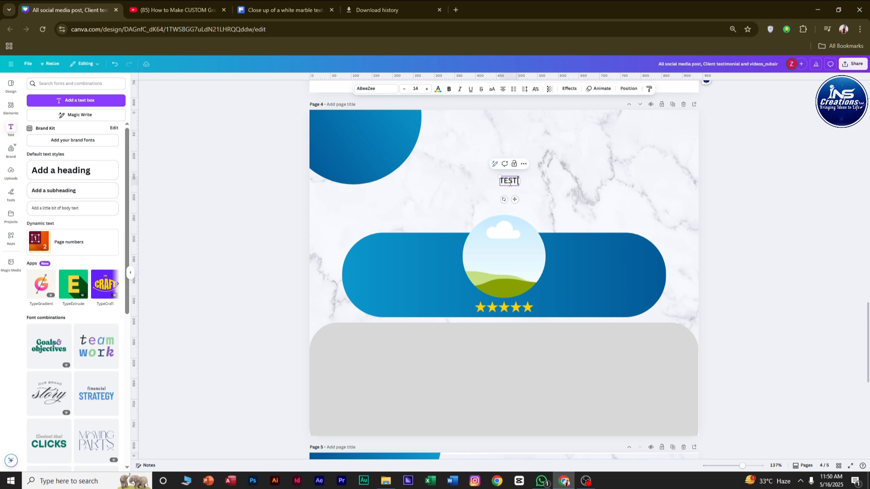
{"action": "type", "text": "IMONIAL"}
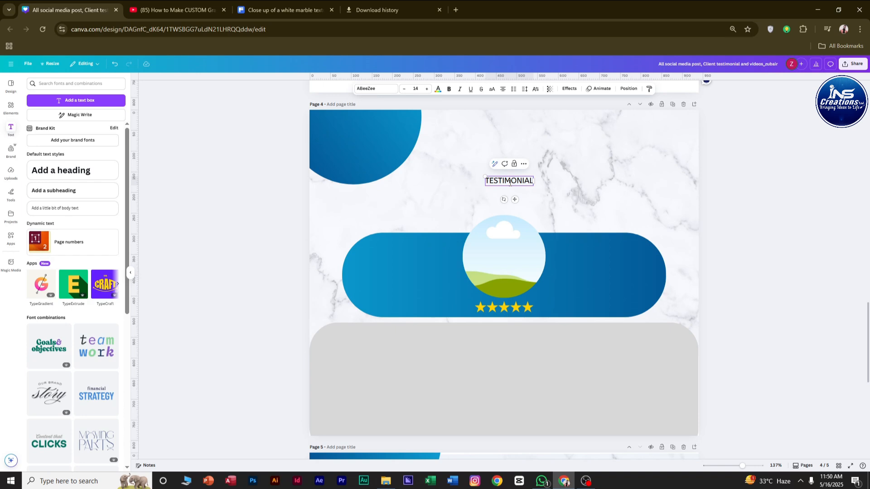
{"action": "right_click", "coordinate": [609, 1]}
{"action": "left_click", "coordinate": [726, 236]}
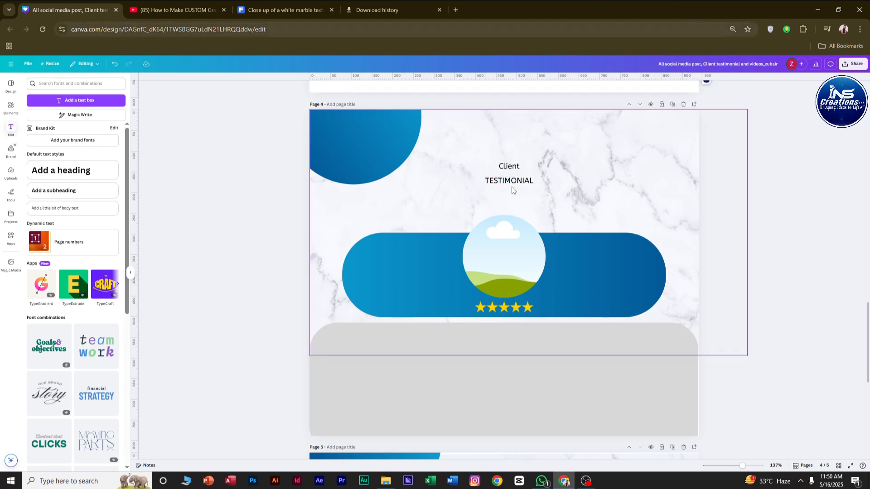
Set the "Client" text to the Brittany font at size 24
{"action": "scroll", "coordinate": [516, 221], "scroll_direction": "up", "scroll_amount": 1}
{"action": "scroll", "coordinate": [556, 225], "scroll_direction": "down", "scroll_amount": 2}
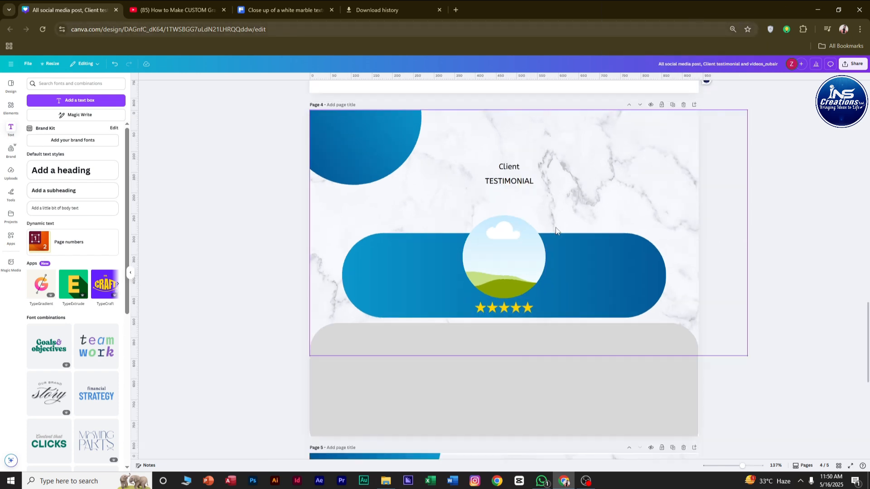
{"action": "left_click", "coordinate": [503, 176]}
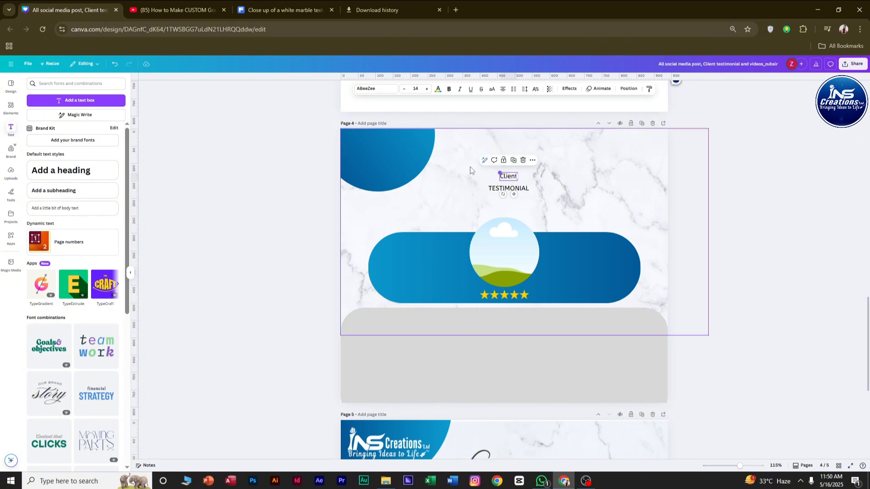
{"action": "left_click", "coordinate": [372, 93]}
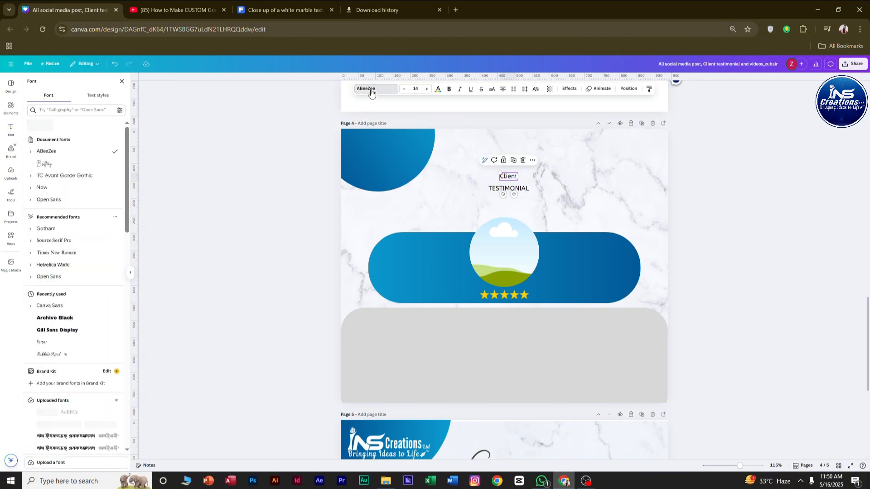
{"action": "left_click", "coordinate": [81, 164]}
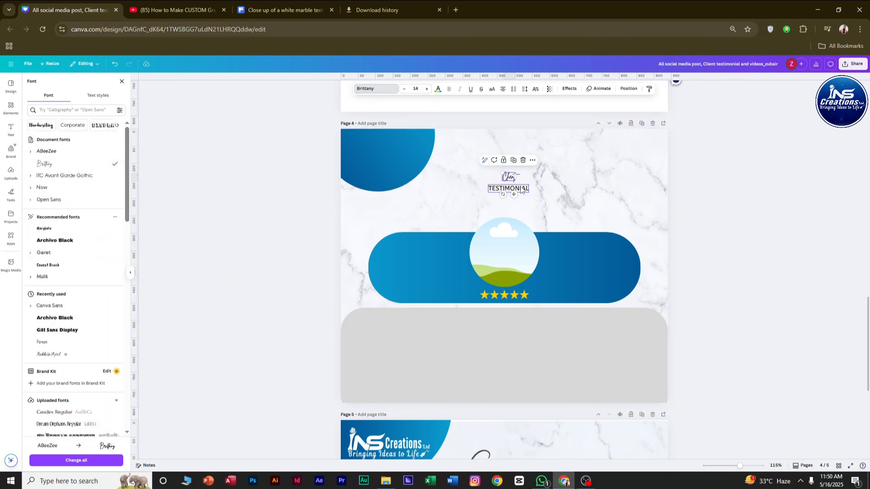
{"action": "left_click", "coordinate": [426, 89]}
{"action": "left_click", "coordinate": [426, 88]}
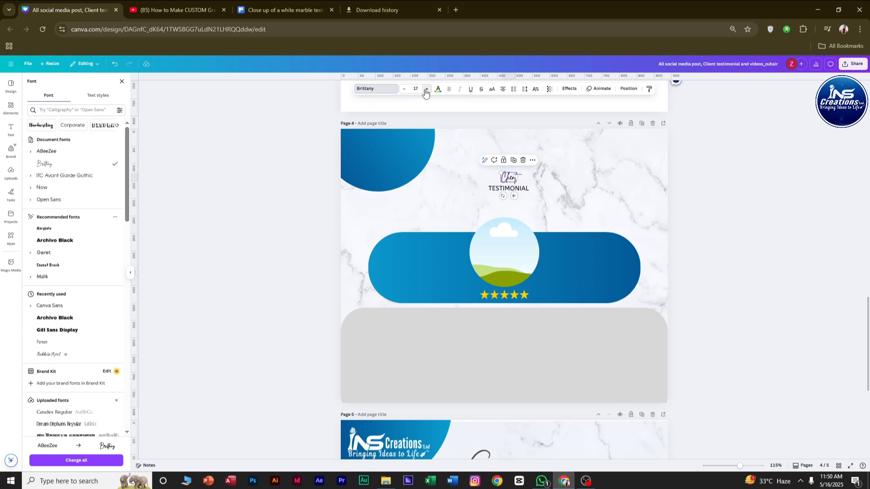
{"action": "left_click", "coordinate": [426, 88]}
{"action": "left_click", "coordinate": [426, 89]}
{"action": "left_click", "coordinate": [426, 89]}
{"action": "left_click", "coordinate": [426, 90]}
{"action": "left_click", "coordinate": [426, 90]}
{"action": "left_click", "coordinate": [426, 89]}
{"action": "left_click", "coordinate": [426, 90]}
{"action": "left_click", "coordinate": [426, 89]}
{"action": "left_click", "coordinate": [815, 299]}
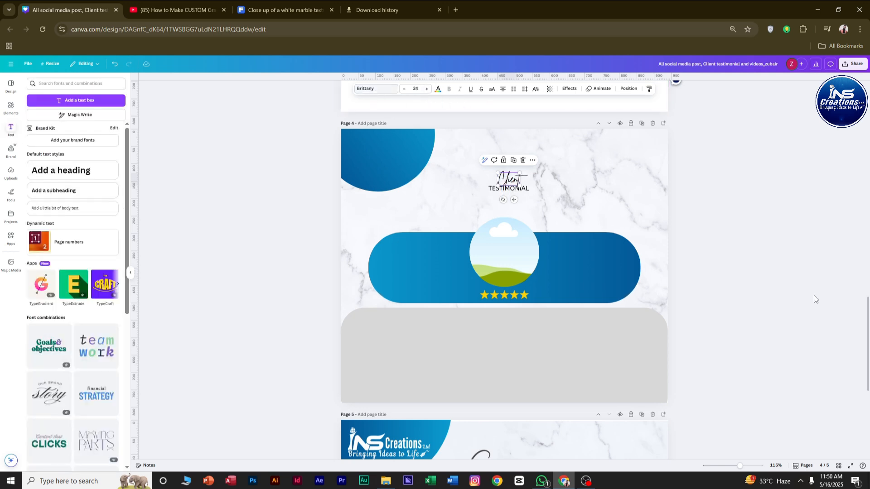
Change the "TESTIMONIAL" text to the Archivo Black font and move it slightly down, away from "Client"
{"action": "scroll", "coordinate": [565, 190], "scroll_direction": "up", "scroll_amount": 2}
{"action": "scroll", "coordinate": [565, 189], "scroll_direction": "up", "scroll_amount": 3}
{"action": "left_click", "coordinate": [511, 189]}
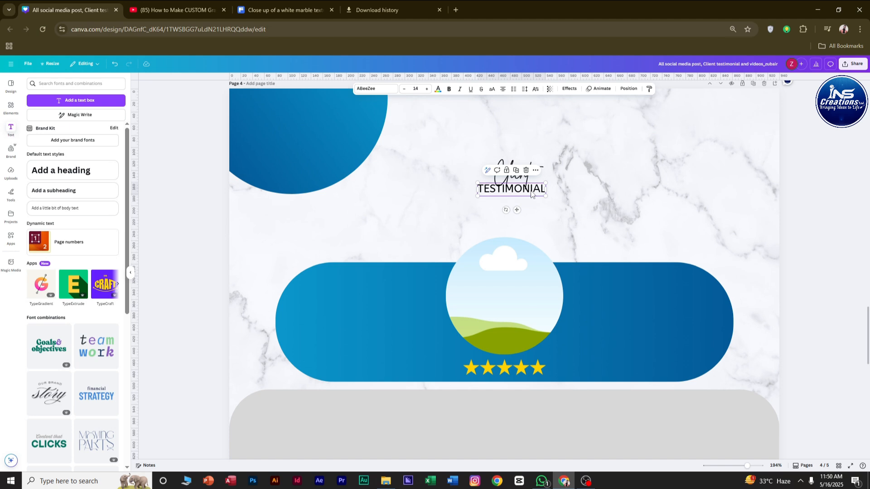
{"action": "left_click", "coordinate": [388, 89]}
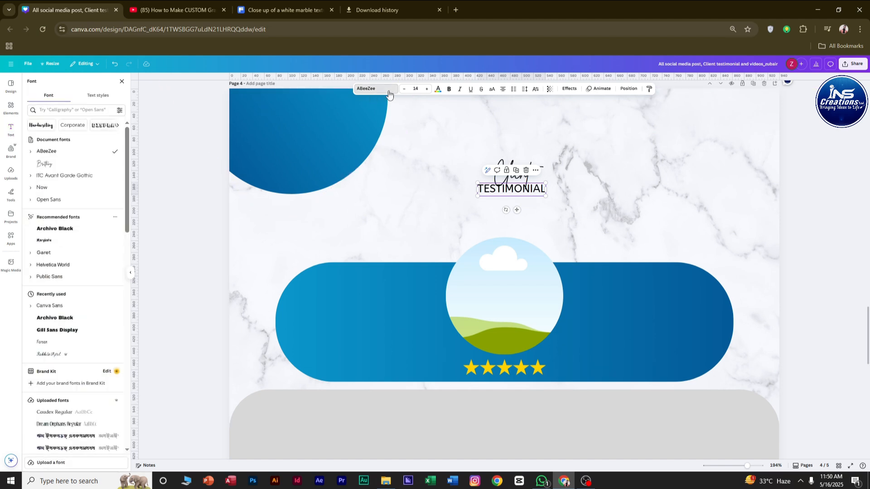
{"action": "left_click", "coordinate": [388, 89]}
{"action": "left_click", "coordinate": [385, 89]}
{"action": "left_click", "coordinate": [75, 229]}
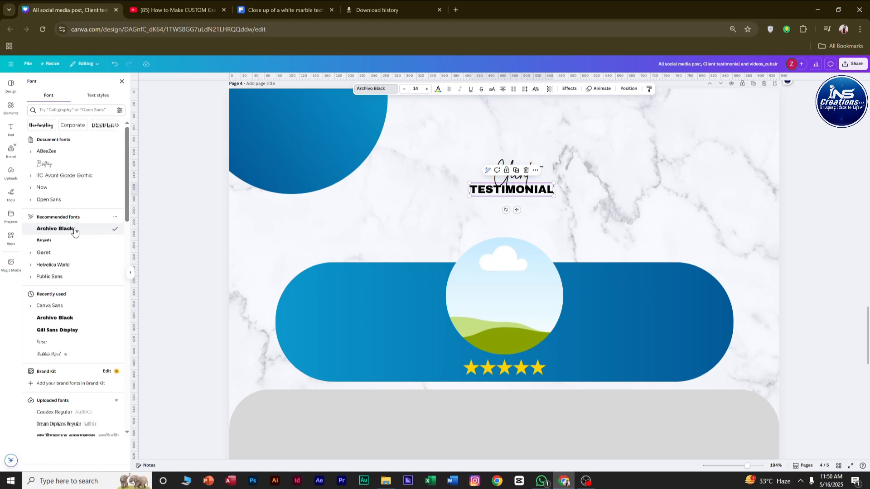
{"action": "left_click_drag", "start_coordinate": [533, 195], "coordinate": [533, 202]}
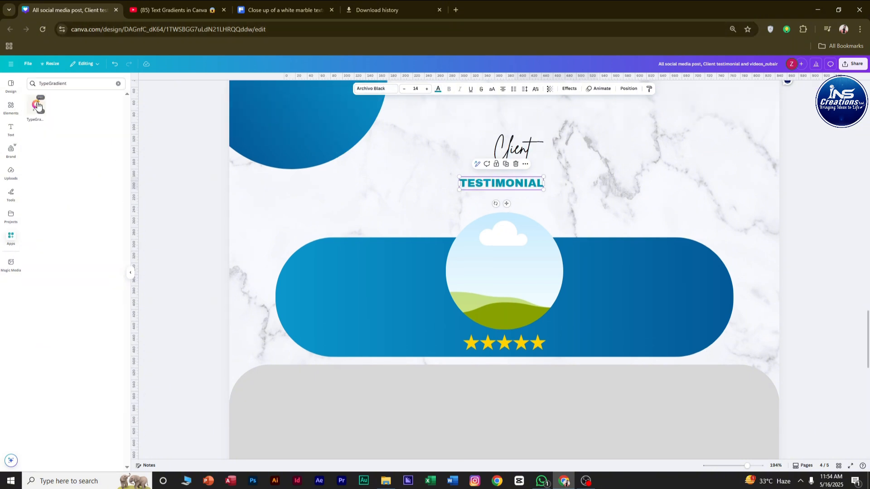
Open the TypeGradient app and replace its sample main text with "TESTIMONIAL"
{"action": "left_click", "coordinate": [36, 105]}
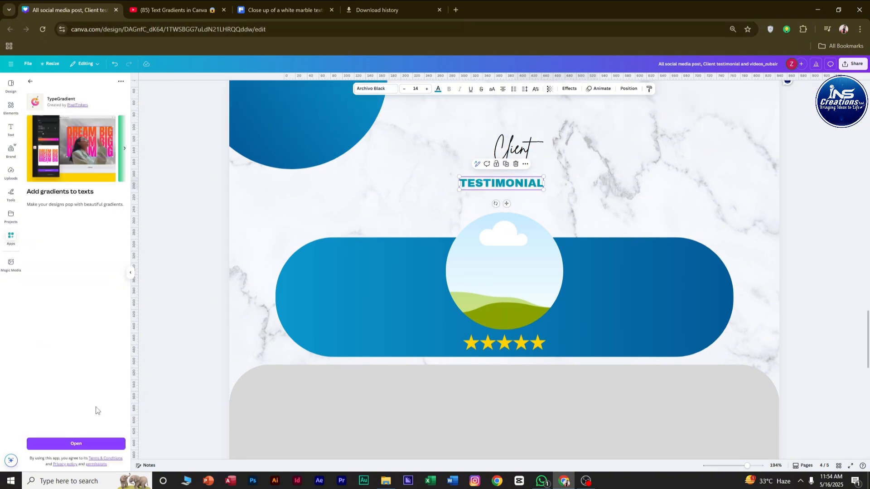
{"action": "left_click", "coordinate": [81, 442]}
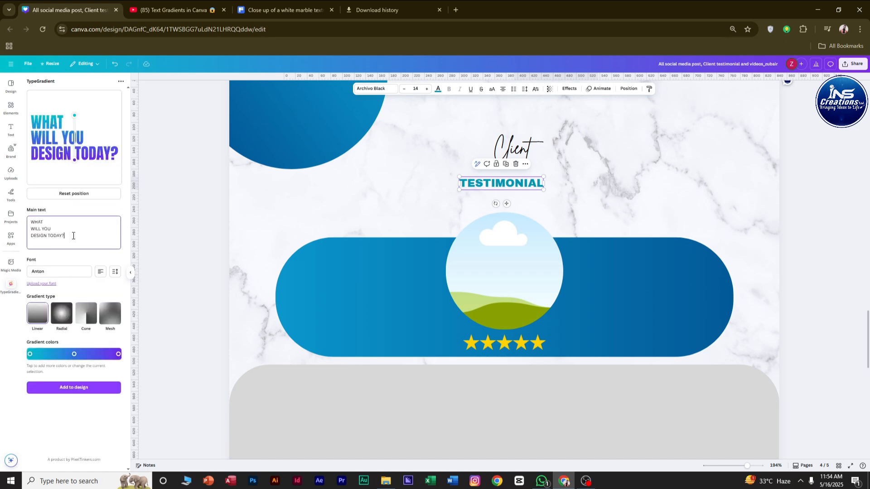
{"action": "left_click_drag", "start_coordinate": [65, 236], "coordinate": [14, 221]}
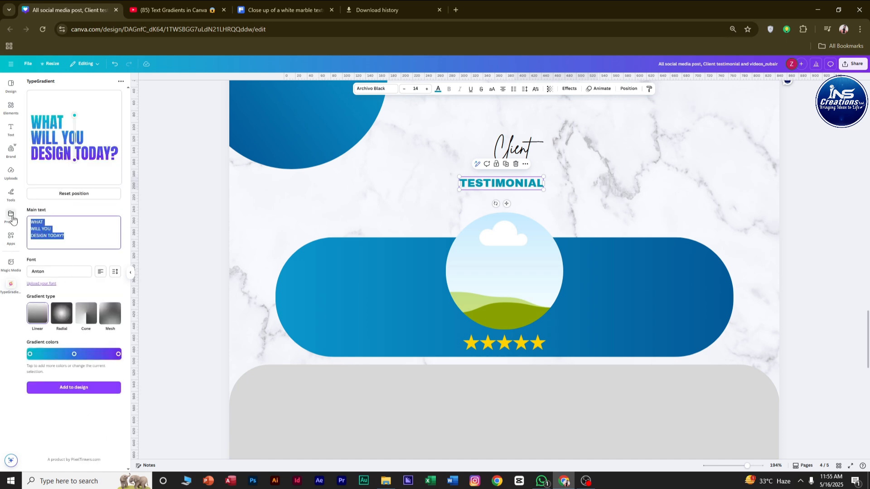
{"action": "type", "text": "TESTIMO"}
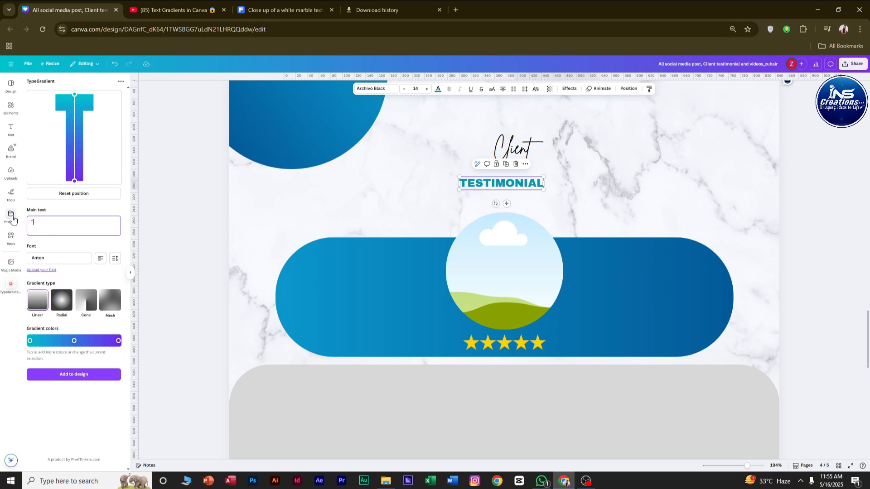
{"action": "type", "text": "NIAL"}
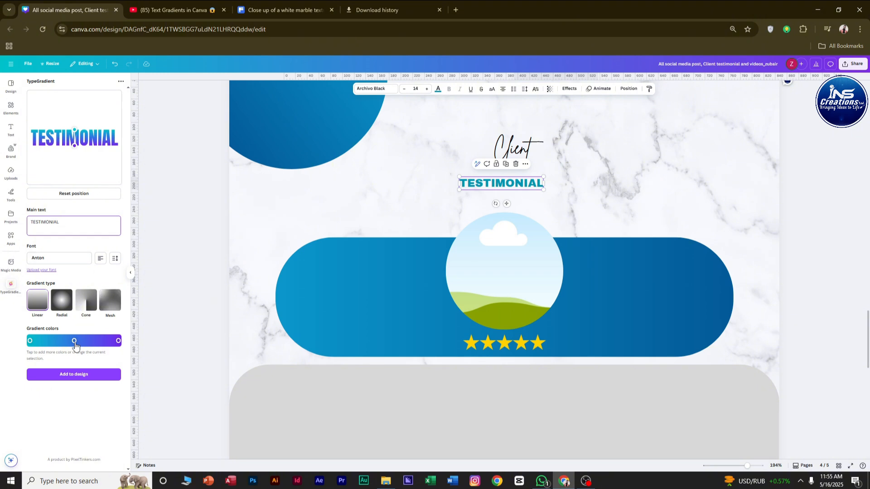
Delete the purple end colour from the text gradient and move the blue middle stop to the gradient's end
{"action": "left_click", "coordinate": [117, 365]}
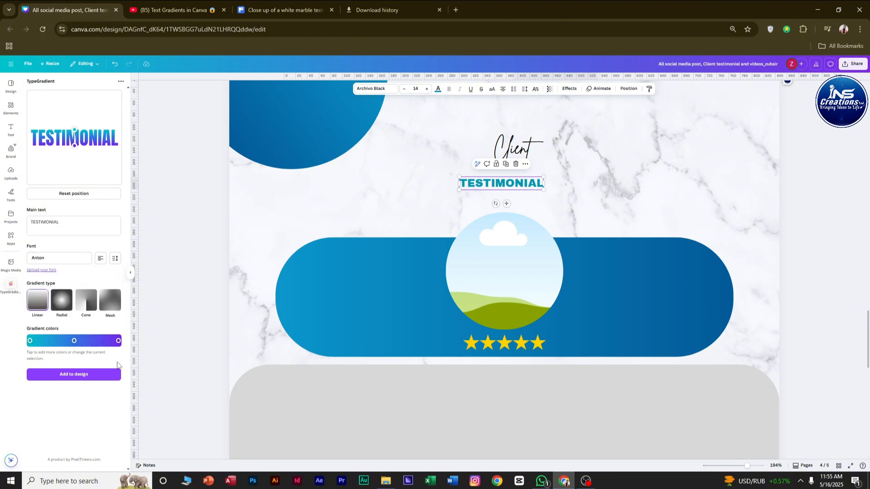
{"action": "left_click", "coordinate": [118, 341]}
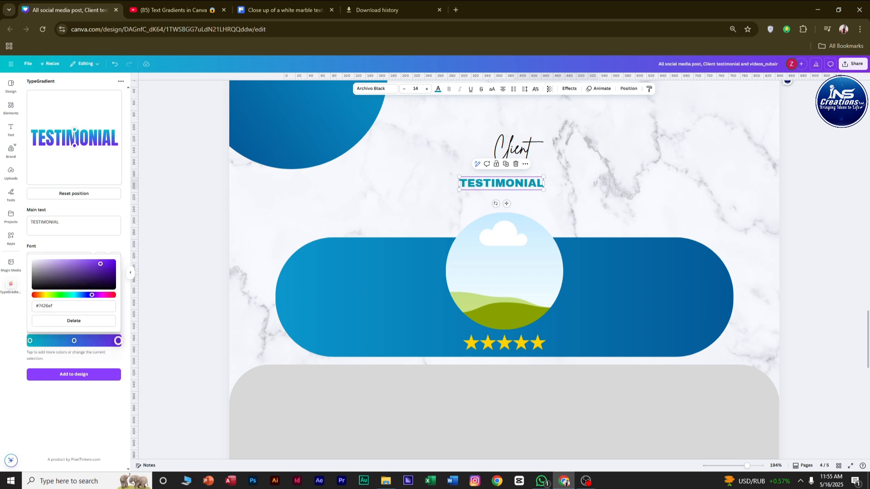
{"action": "left_click", "coordinate": [94, 322]}
{"action": "left_click", "coordinate": [74, 341]}
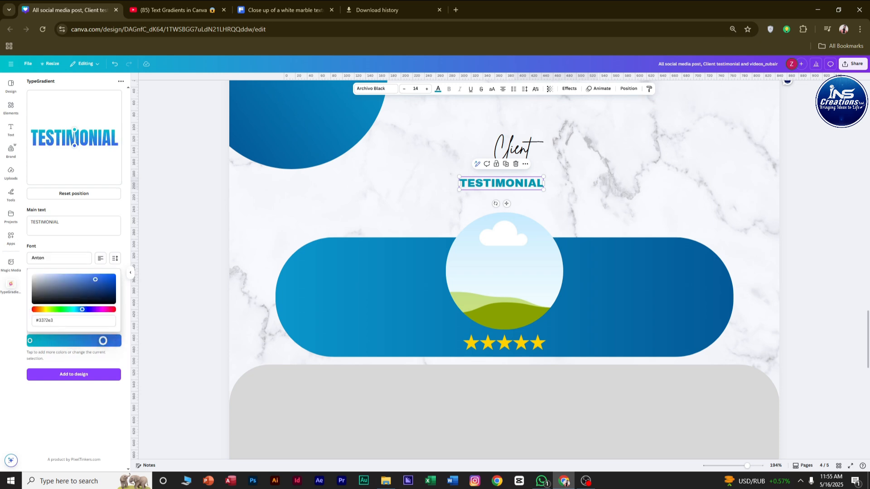
{"action": "left_click_drag", "start_coordinate": [68, 341], "coordinate": [118, 341]}
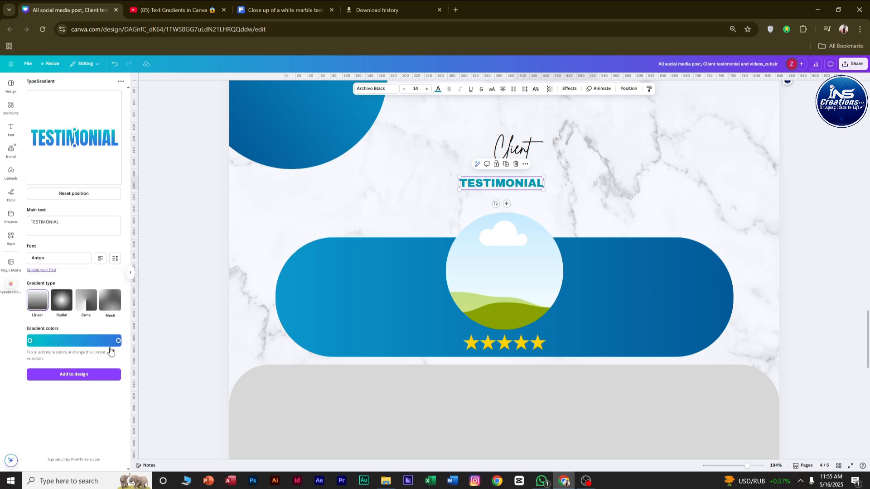
Reorient the linear gradient to run nearly horizontally across "TESTIMONIAL", from blue at the first letter to teal at the last
{"action": "left_click", "coordinate": [30, 341]}
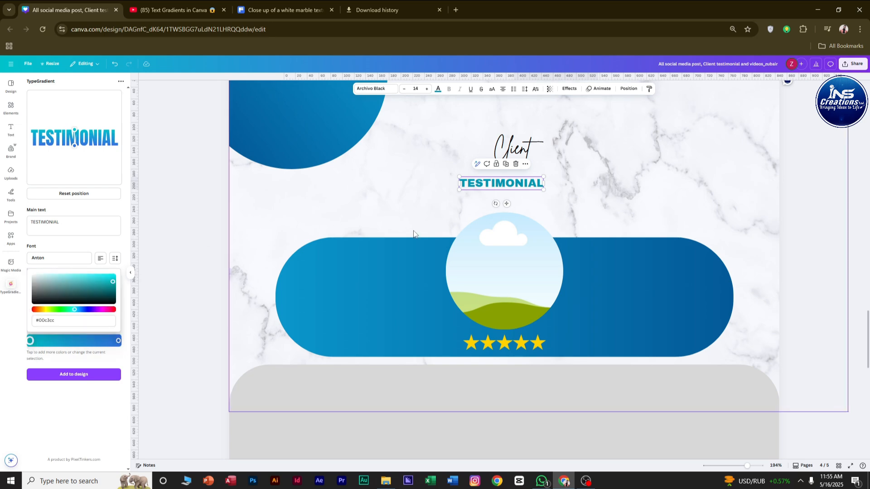
{"action": "scroll", "coordinate": [385, 276], "scroll_direction": "up", "scroll_amount": 10}
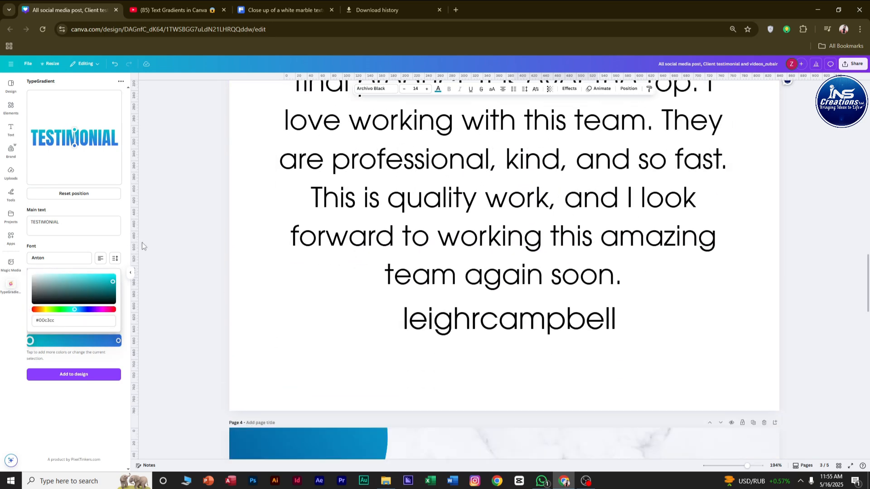
{"action": "left_click_drag", "start_coordinate": [75, 131], "coordinate": [30, 136]}
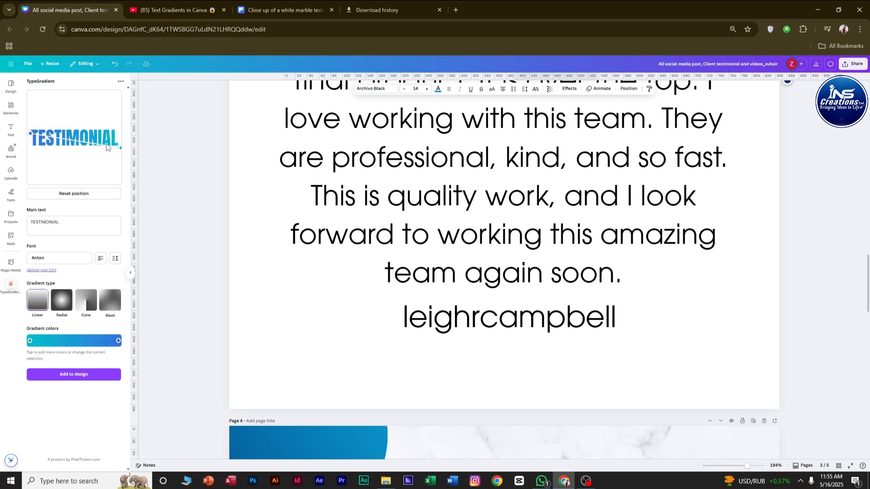
{"action": "left_click_drag", "start_coordinate": [121, 150], "coordinate": [108, 146]}
{"action": "scroll", "coordinate": [167, 310], "scroll_direction": "down", "scroll_amount": 1}
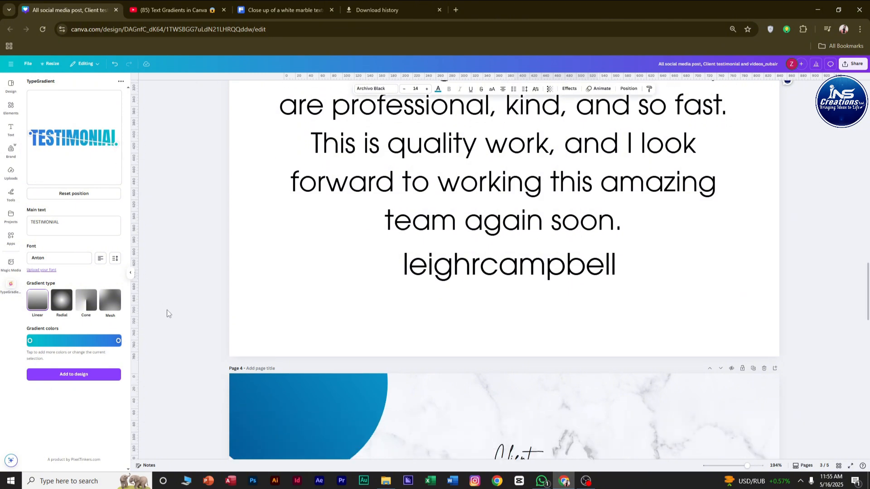
Copy the dark blue colour code #045A99 from the corner circle's gradient on page 4 and reopen TypeGradient
{"action": "scroll", "coordinate": [167, 312], "scroll_direction": "down", "scroll_amount": 5}
{"action": "left_click", "coordinate": [303, 183]}
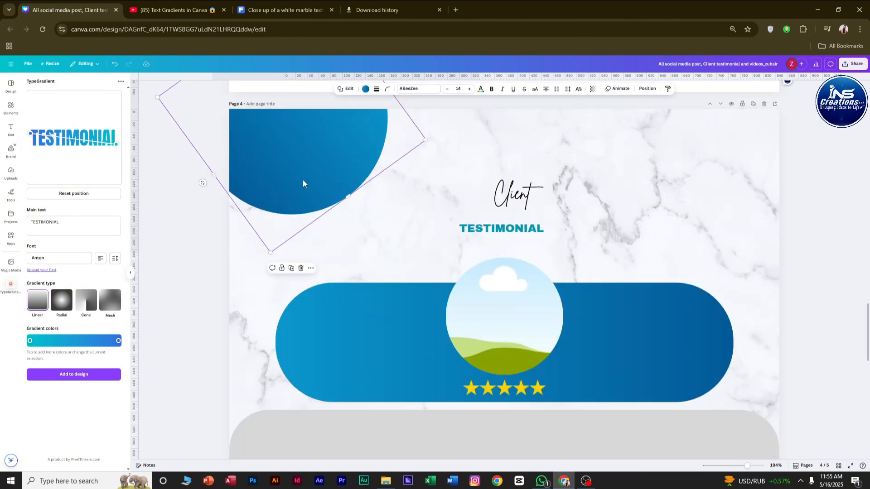
{"action": "left_click", "coordinate": [365, 89]}
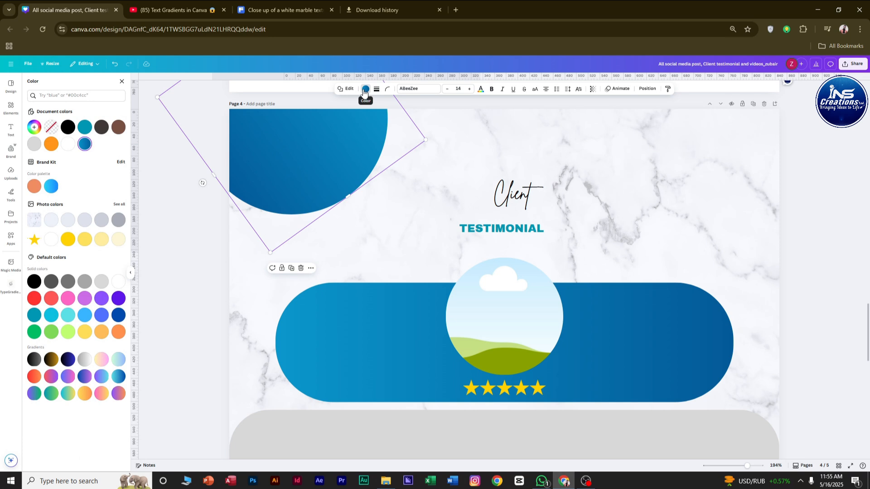
{"action": "left_click", "coordinate": [85, 145]}
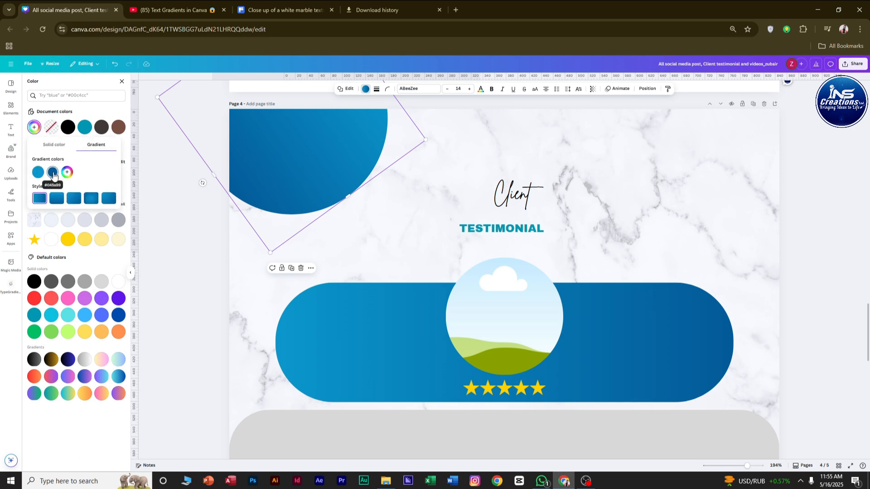
{"action": "left_click", "coordinate": [53, 173]}
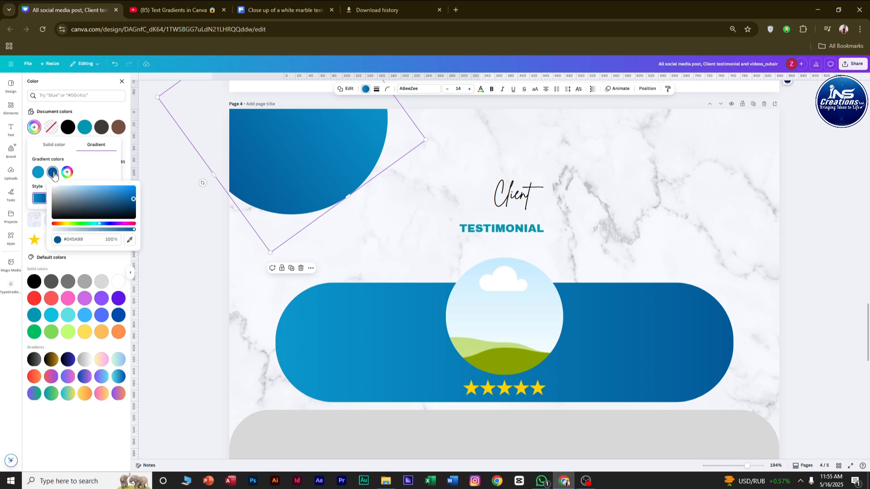
{"action": "left_click", "coordinate": [89, 237]}
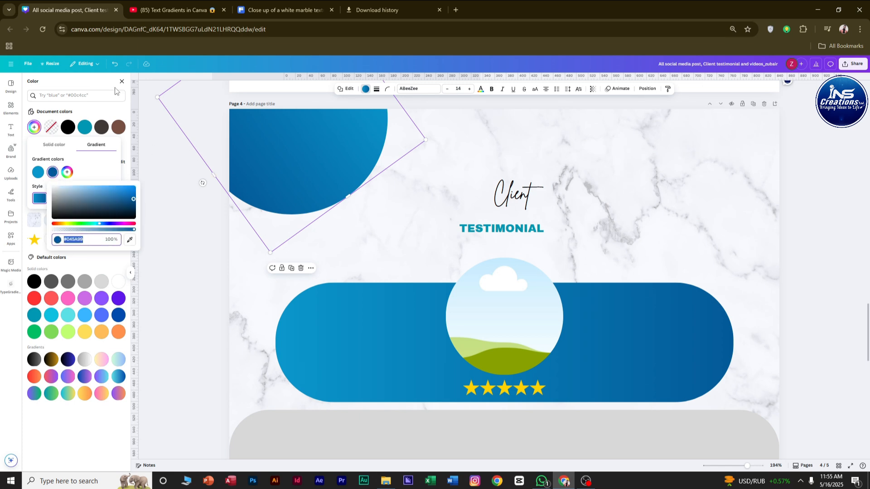
{"action": "left_click", "coordinate": [12, 240]}
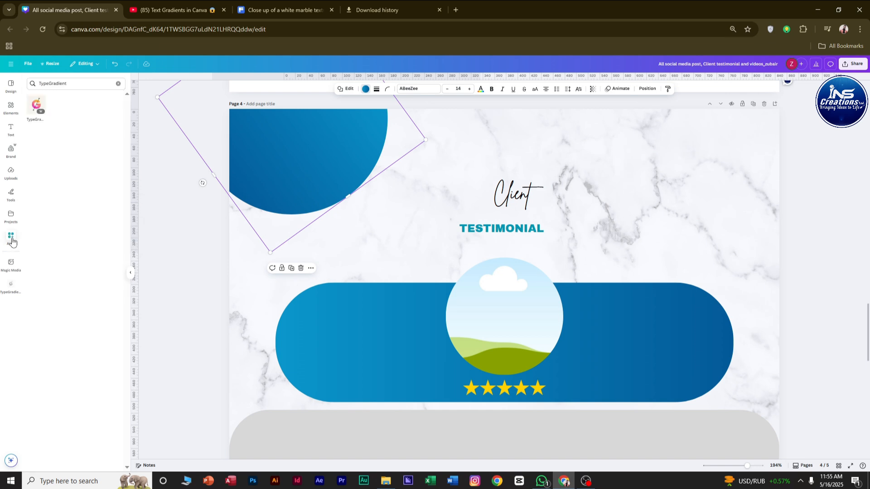
{"action": "left_click", "coordinate": [35, 110]}
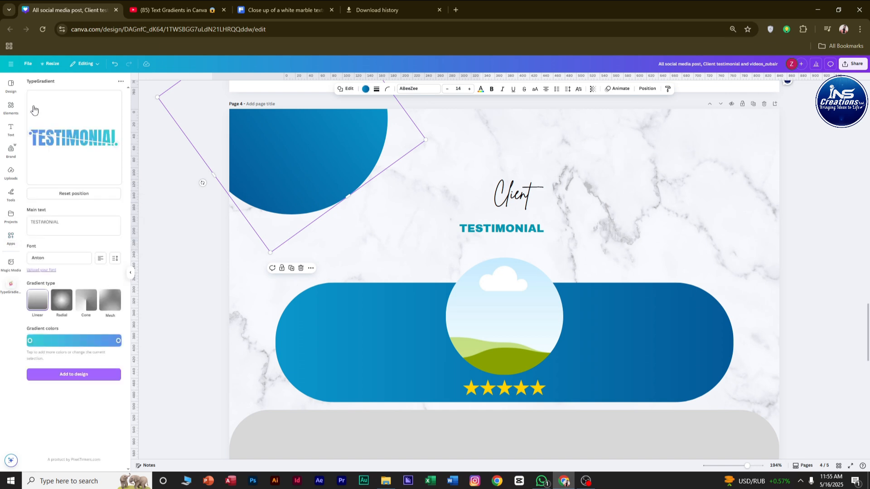
Set the blue end stop of the "TESTIMONIAL" text gradient to #045a99
{"action": "left_click", "coordinate": [30, 340]}
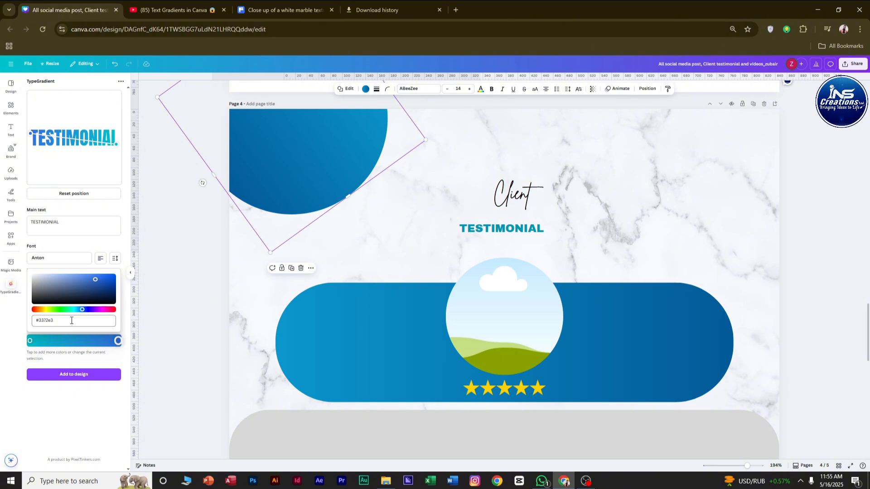
{"action": "left_click", "coordinate": [5, 316]}
{"action": "left_click", "coordinate": [118, 340]}
{"action": "left_click", "coordinate": [67, 320]}
{"action": "key", "text": "ctrl+a"}
{"action": "type", "text": "#045a99"}
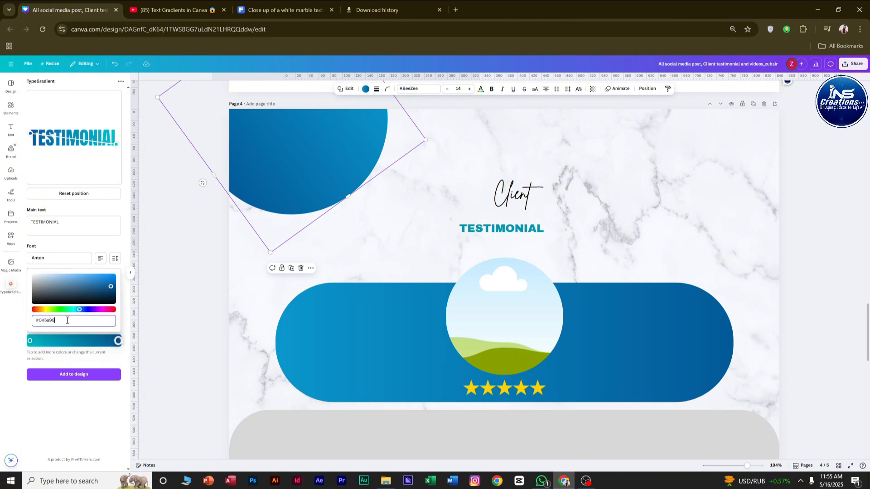
{"action": "left_click", "coordinate": [101, 414]}
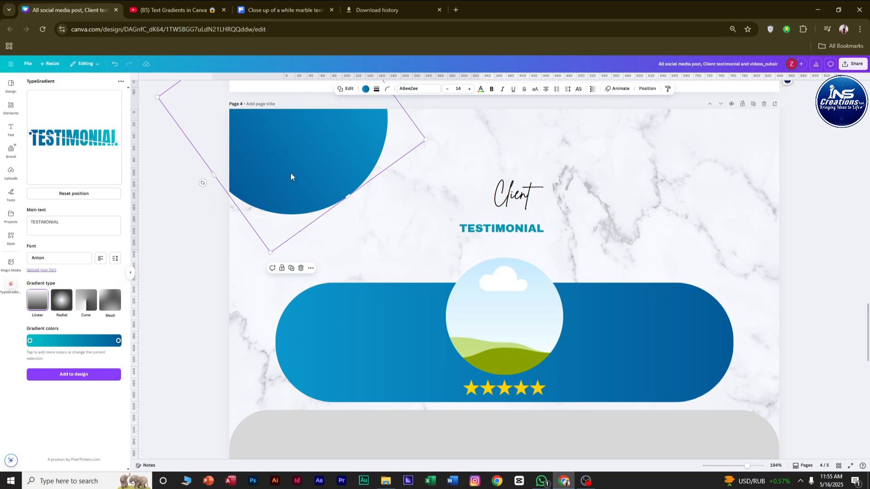
Replace the teal gradient stop with the corner circle's lighter blue and add the gradient "TESTIMONIAL" text to the design
{"action": "left_click", "coordinate": [30, 341]}
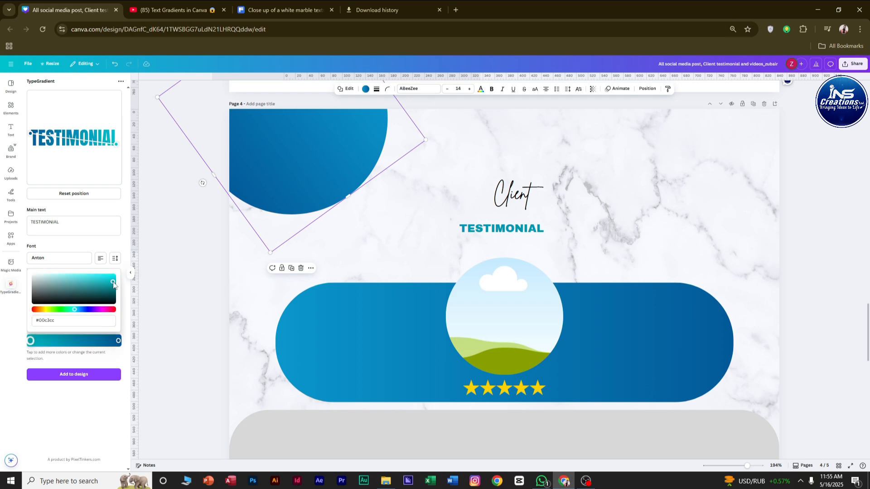
{"action": "left_click_drag", "start_coordinate": [113, 283], "coordinate": [112, 282]}
{"action": "left_click", "coordinate": [365, 89]}
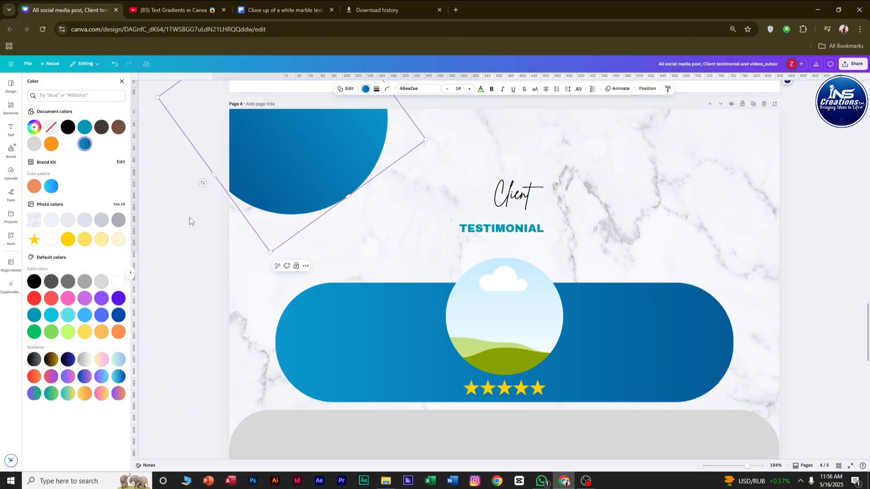
{"action": "left_click", "coordinate": [292, 151]}
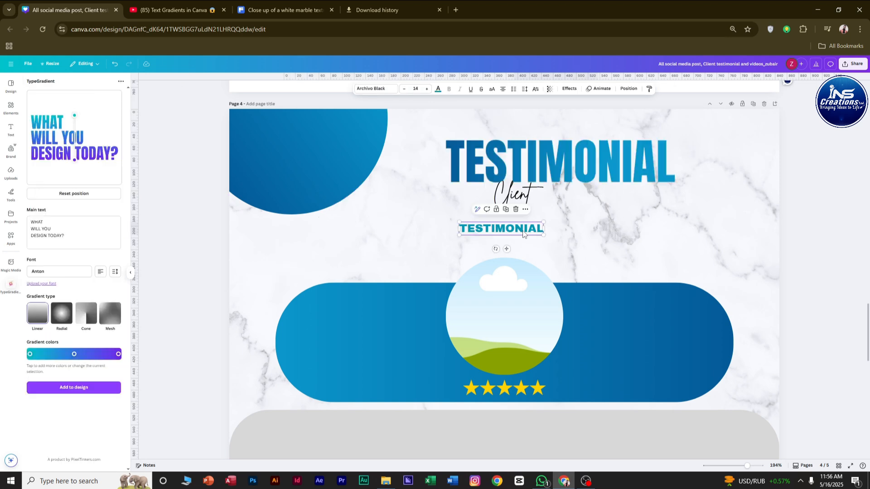
Replace the plain "TESTIMONIAL" text with the gradient version, resized and placed directly beneath "Client" on page 4
{"action": "left_click_drag", "start_coordinate": [516, 226], "coordinate": [518, 238]}
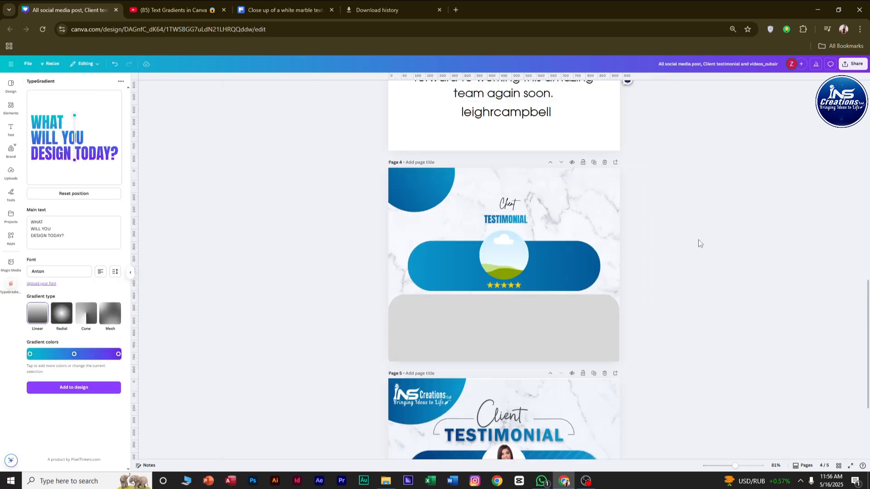
{"action": "left_click", "coordinate": [509, 220]}
{"action": "left_click_drag", "start_coordinate": [561, 166], "coordinate": [561, 167]}
{"action": "left_click_drag", "start_coordinate": [530, 183], "coordinate": [504, 183]}
{"action": "left_click_drag", "start_coordinate": [488, 194], "coordinate": [509, 193]}
{"action": "left_click", "coordinate": [508, 220]}
{"action": "left_click_drag", "start_coordinate": [537, 227], "coordinate": [565, 234]}
{"action": "left_click_drag", "start_coordinate": [540, 223], "coordinate": [529, 225]}
{"action": "scroll", "coordinate": [592, 258], "scroll_direction": "down", "scroll_amount": 2}
{"action": "scroll", "coordinate": [588, 256], "scroll_direction": "down", "scroll_amount": 2}
{"action": "scroll", "coordinate": [535, 217], "scroll_direction": "up", "scroll_amount": 1}
{"action": "scroll", "coordinate": [535, 183], "scroll_direction": "up", "scroll_amount": 3}
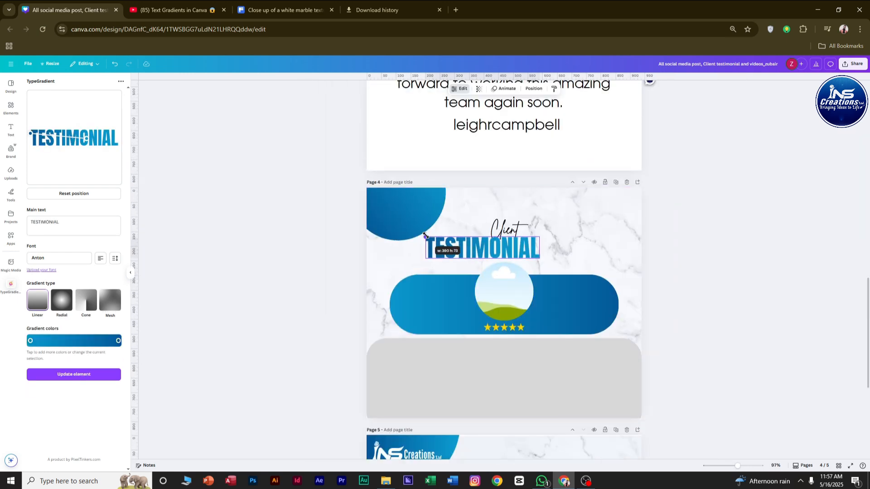
Change the gradient "TESTIMONIAL" text's font to Archivo Black and update the element on page 4
{"action": "scroll", "coordinate": [530, 254], "scroll_direction": "down", "scroll_amount": 1}
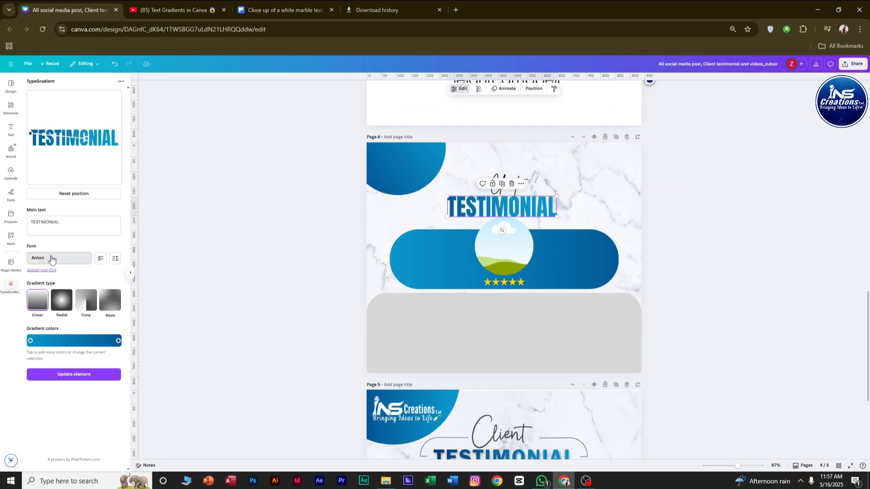
{"action": "left_click", "coordinate": [51, 257]}
{"action": "type", "text": "AR"}
{"action": "left_click", "coordinate": [97, 174]}
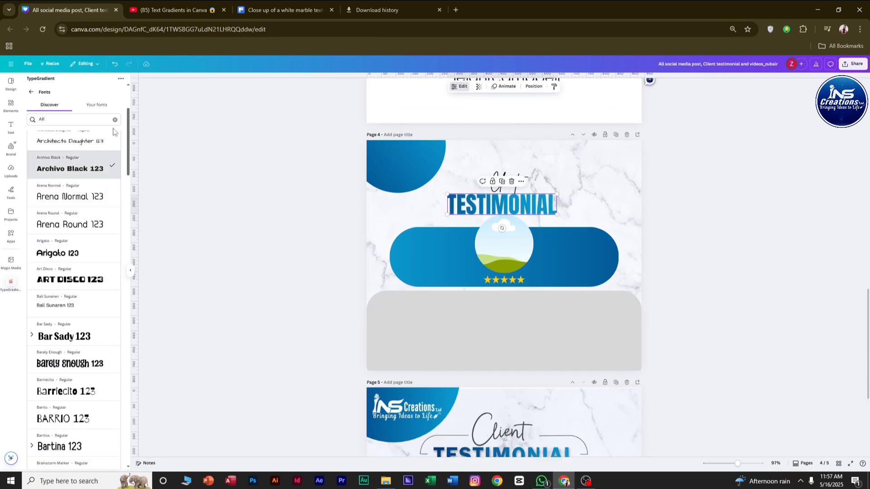
{"action": "left_click", "coordinate": [115, 120]}
{"action": "scroll", "coordinate": [87, 143], "scroll_direction": "down", "scroll_amount": 7}
{"action": "scroll", "coordinate": [85, 168], "scroll_direction": "up", "scroll_amount": 6}
{"action": "scroll", "coordinate": [91, 317], "scroll_direction": "down", "scroll_amount": 15}
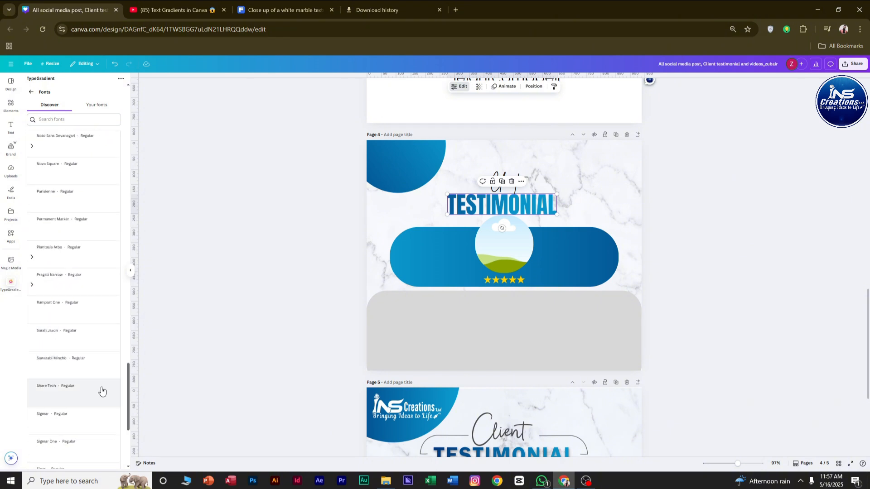
{"action": "left_click", "coordinate": [31, 91]}
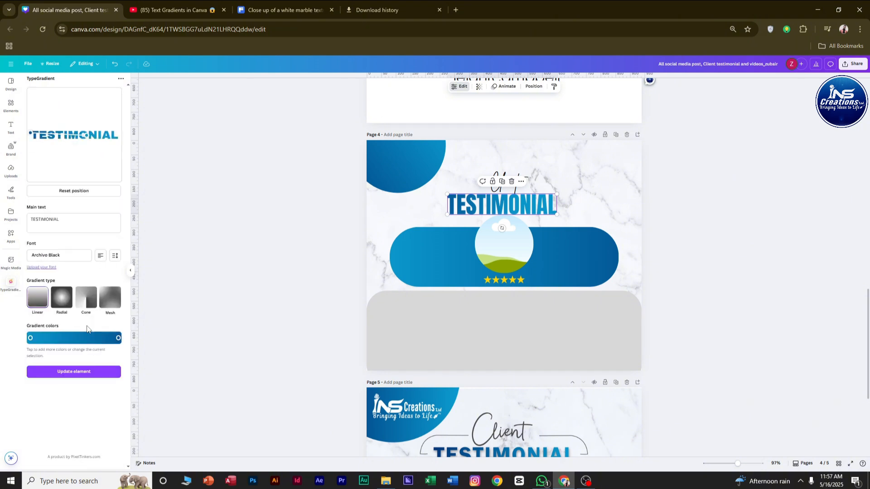
{"action": "left_click", "coordinate": [84, 372]}
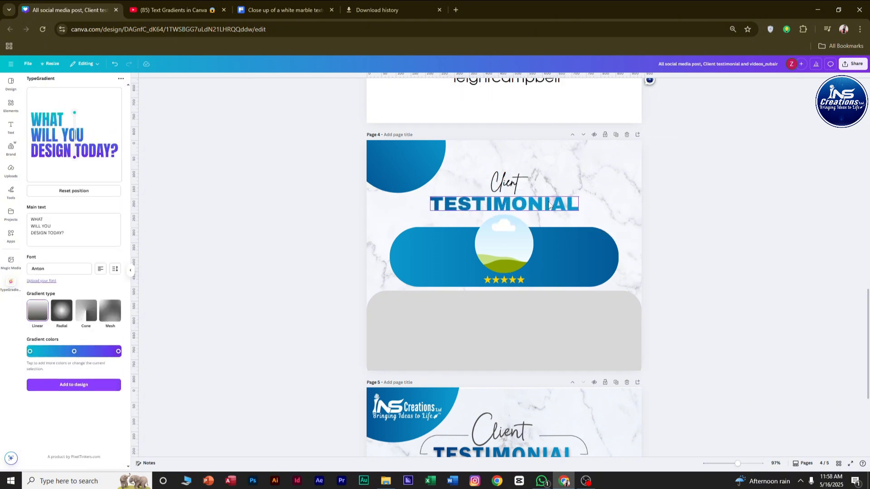
Enlarge the "Client" text slightly and recentre it above "TESTIMONIAL"
{"action": "left_click", "coordinate": [505, 183]}
{"action": "left_click_drag", "start_coordinate": [519, 172], "coordinate": [530, 166]}
{"action": "left_click_drag", "start_coordinate": [509, 180], "coordinate": [504, 181]}
{"action": "left_click", "coordinate": [722, 189]}
Move the reference image from page 5 onto page 4 and send it backward behind the rebuilt shapes and text
{"action": "scroll", "coordinate": [637, 243], "scroll_direction": "up", "scroll_amount": 4}
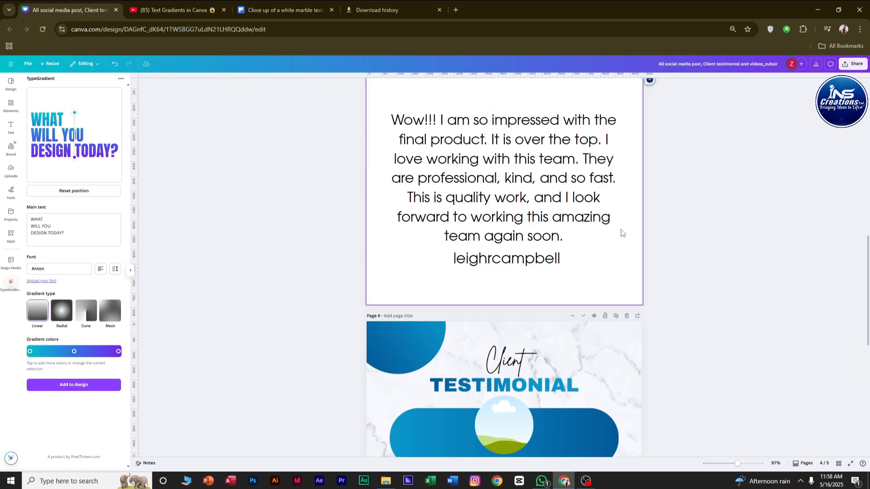
{"action": "scroll", "coordinate": [623, 233], "scroll_direction": "down", "scroll_amount": 7}
{"action": "left_click_drag", "start_coordinate": [611, 360], "coordinate": [613, 380]}
{"action": "scroll", "coordinate": [621, 277], "scroll_direction": "up", "scroll_amount": 6}
{"action": "scroll", "coordinate": [630, 271], "scroll_direction": "down", "scroll_amount": 2}
{"action": "key", "text": "ctrl+["}
{"action": "key", "text": "ctrl+["}
{"action": "key", "text": "ctrl+["}
{"action": "key", "text": "ctrl+["}
{"action": "key", "text": "ctrl+["}
{"action": "key", "text": "ctrl+["}
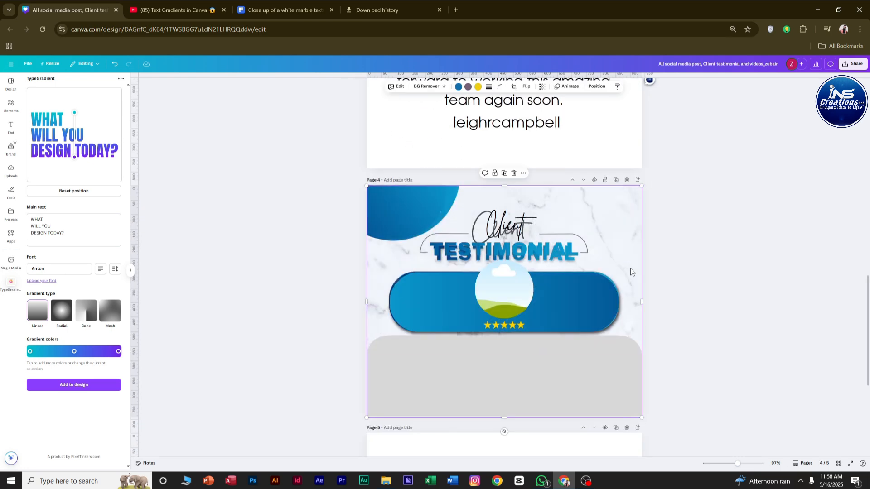
Resize and reposition the "Client" text over the matching lettering in the reference image
{"action": "left_click", "coordinate": [679, 268]}
{"action": "scroll", "coordinate": [634, 262], "scroll_direction": "up", "scroll_amount": 4}
{"action": "left_click", "coordinate": [525, 362]}
{"action": "scroll", "coordinate": [534, 326], "scroll_direction": "down", "scroll_amount": 2}
{"action": "mouse_move", "coordinate": [553, 247]}
{"action": "left_mouse_down"}
{"action": "mouse_move", "coordinate": [543, 256]}
{"action": "mouse_move", "coordinate": [558, 237]}
{"action": "left_mouse_up"}
{"action": "left_click_drag", "start_coordinate": [522, 194], "coordinate": [502, 197]}
Recolour the "Client" text with the dark grey sampled from the reference image's lettering
{"action": "left_click", "coordinate": [438, 87]}
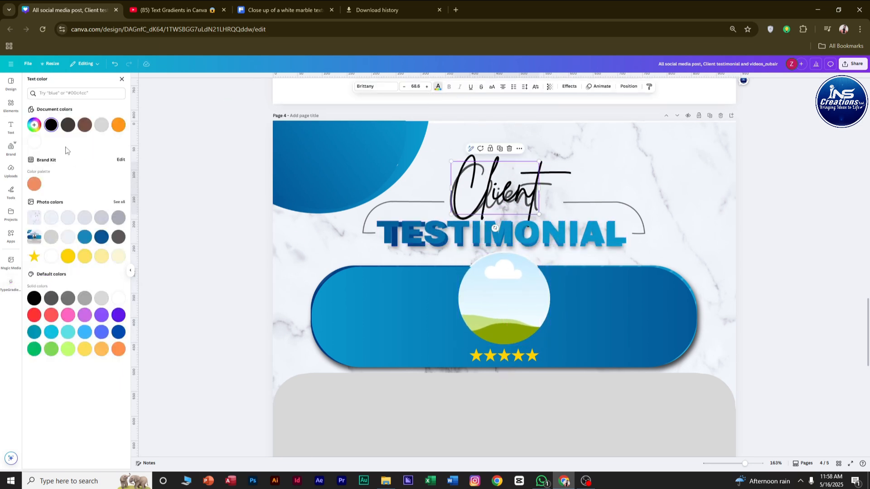
{"action": "left_click", "coordinate": [34, 124]}
{"action": "left_click", "coordinate": [110, 187]}
{"action": "left_click", "coordinate": [544, 184]}
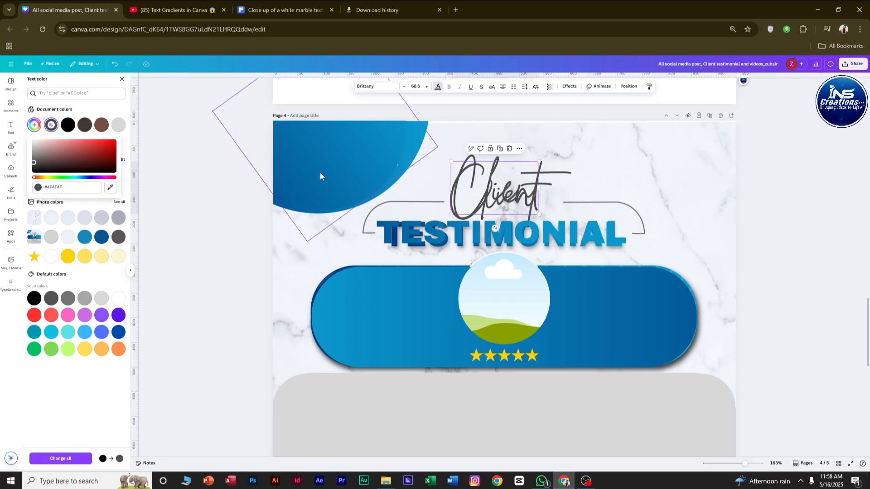
{"action": "left_click", "coordinate": [219, 180]}
{"action": "left_click", "coordinate": [220, 181]}
Move the reference image from page 4 back to page 5
{"action": "scroll", "coordinate": [617, 265], "scroll_direction": "down", "scroll_amount": 3}
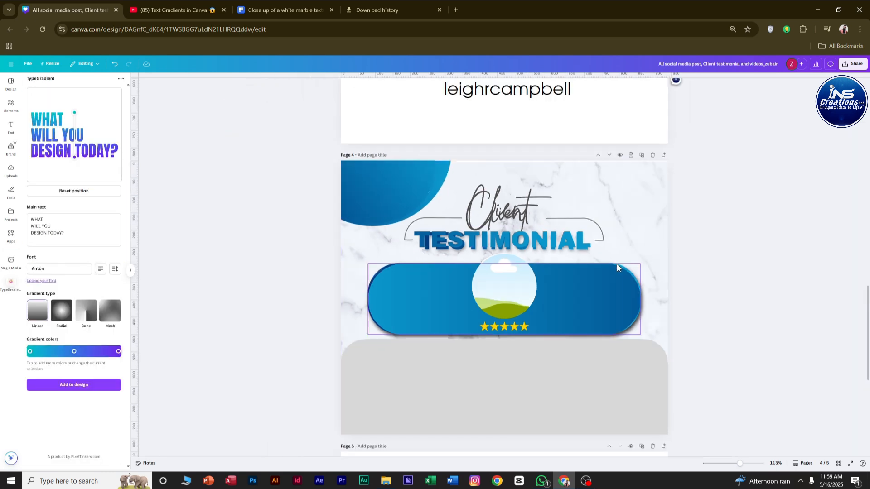
{"action": "scroll", "coordinate": [616, 268], "scroll_direction": "down", "scroll_amount": 3}
{"action": "scroll", "coordinate": [582, 404], "scroll_direction": "down", "scroll_amount": 3}
Search the elements library for "quotation marks" and browse the matching graphics
{"action": "left_click", "coordinate": [10, 105]}
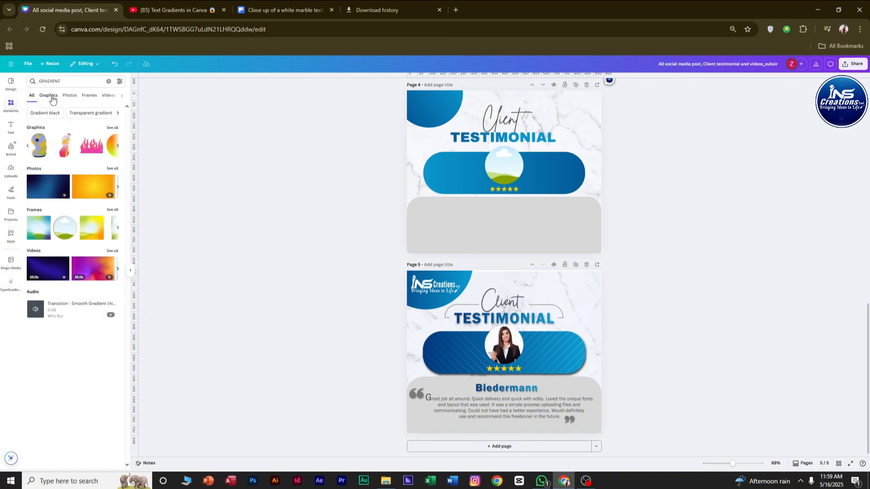
{"action": "left_click_drag", "start_coordinate": [64, 82], "coordinate": [3, 81]}
{"action": "type", "text": "QUOTATI"}
{"action": "left_click", "coordinate": [53, 106]}
{"action": "left_click", "coordinate": [118, 147]}
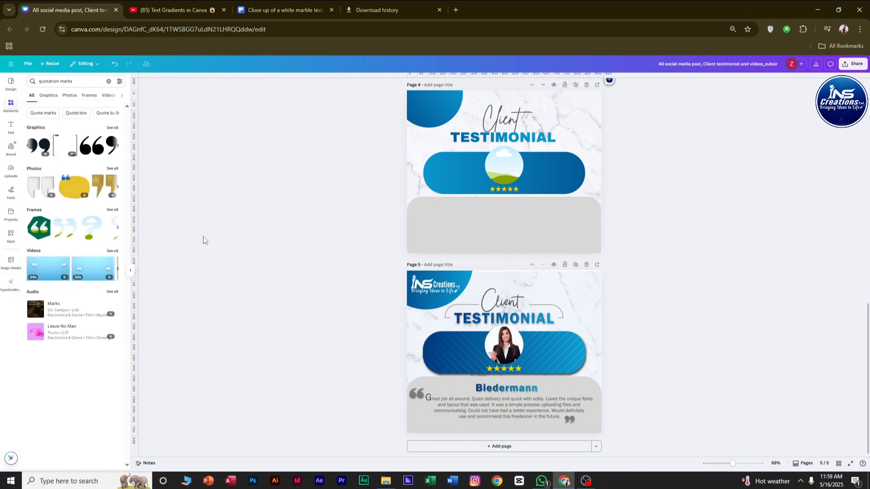
{"action": "left_click", "coordinate": [570, 154]}
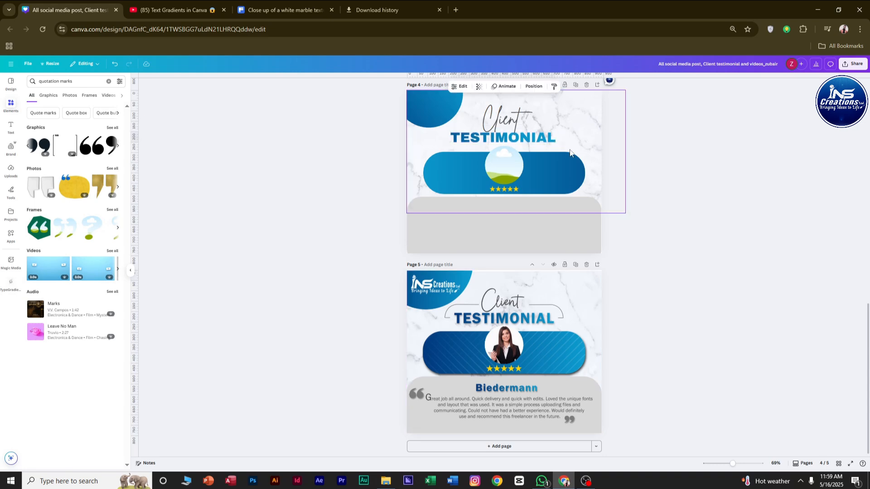
{"action": "left_click", "coordinate": [647, 253]}
{"action": "scroll", "coordinate": [547, 324], "scroll_direction": "up", "scroll_amount": 6}
{"action": "scroll", "coordinate": [548, 324], "scroll_direction": "down", "scroll_amount": 5}
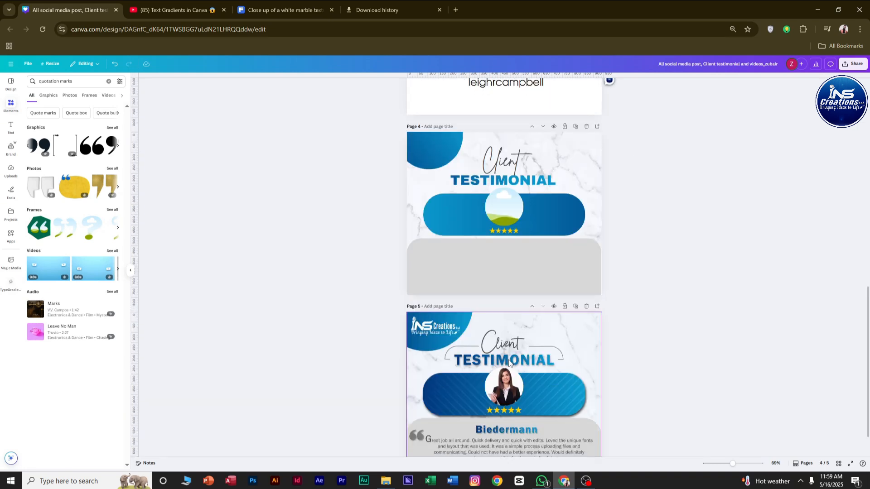
Reopen TypeGradient and duplicate the gradient "TESTIMONIAL" text into the upper part of the grey box on page 4
{"action": "scroll", "coordinate": [509, 363], "scroll_direction": "down", "scroll_amount": 1}
{"action": "left_click", "coordinate": [515, 318]}
{"action": "left_click", "coordinate": [11, 235]}
{"action": "left_click", "coordinate": [36, 105]}
{"action": "left_click", "coordinate": [528, 137]}
{"action": "left_click_drag", "start_coordinate": [528, 136], "coordinate": [526, 207], "text": "alt"}
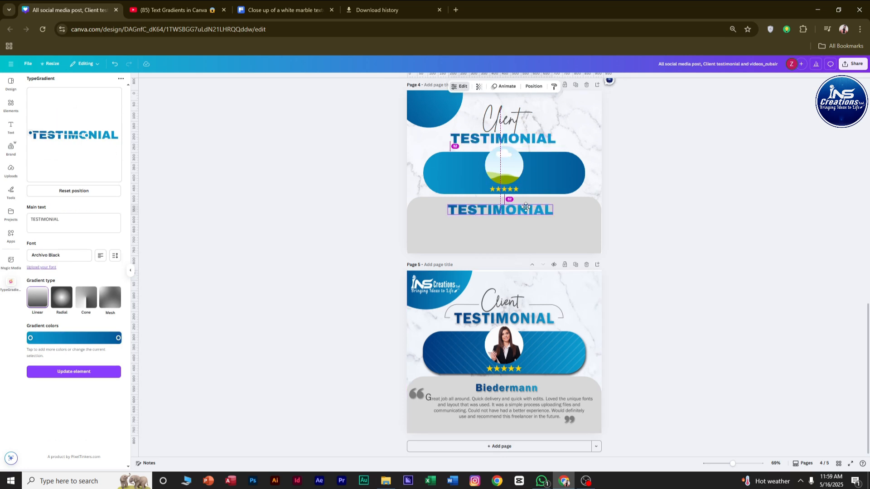
Try the Arena Round font on the duplicated "TESTIMONIAL" text
{"action": "left_click", "coordinate": [55, 255]}
{"action": "left_click", "coordinate": [89, 335]}
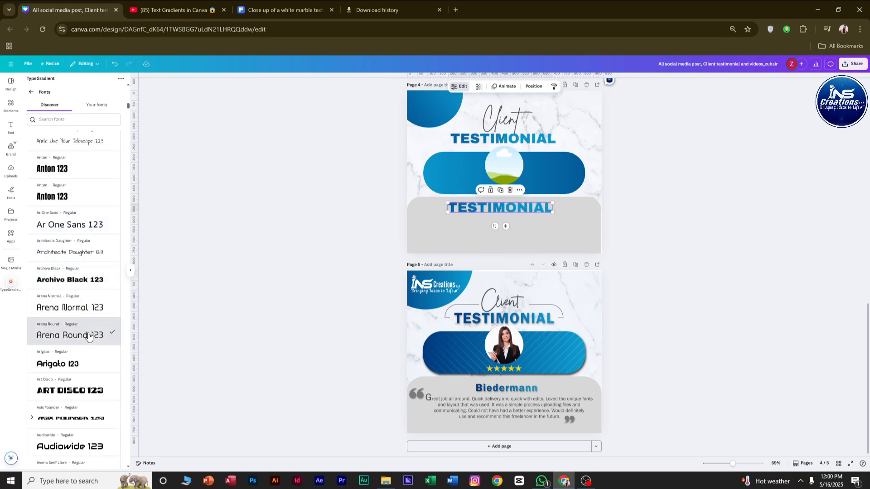
{"action": "scroll", "coordinate": [106, 262], "scroll_direction": "down", "scroll_amount": 2}
{"action": "left_click", "coordinate": [31, 93]}
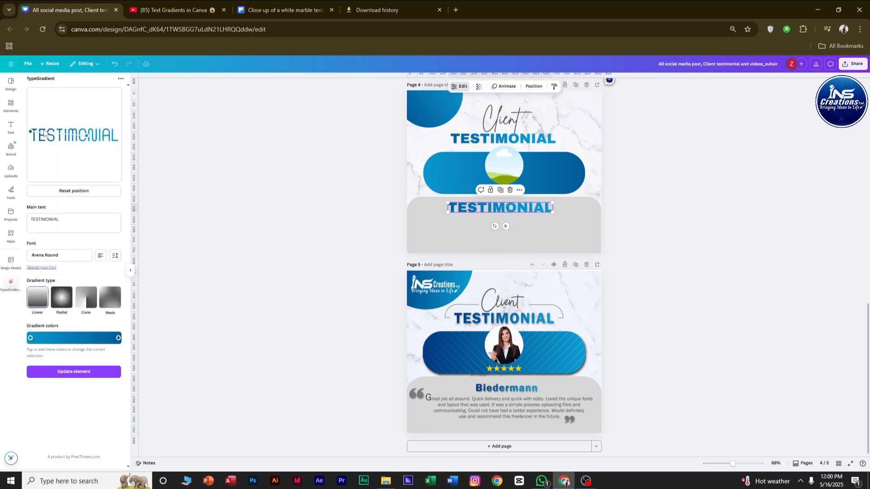
Set the duplicated gradient text's font to Bebas Neue and update the element in the grey box
{"action": "left_click", "coordinate": [59, 255]}
{"action": "scroll", "coordinate": [70, 408], "scroll_direction": "down", "scroll_amount": 10}
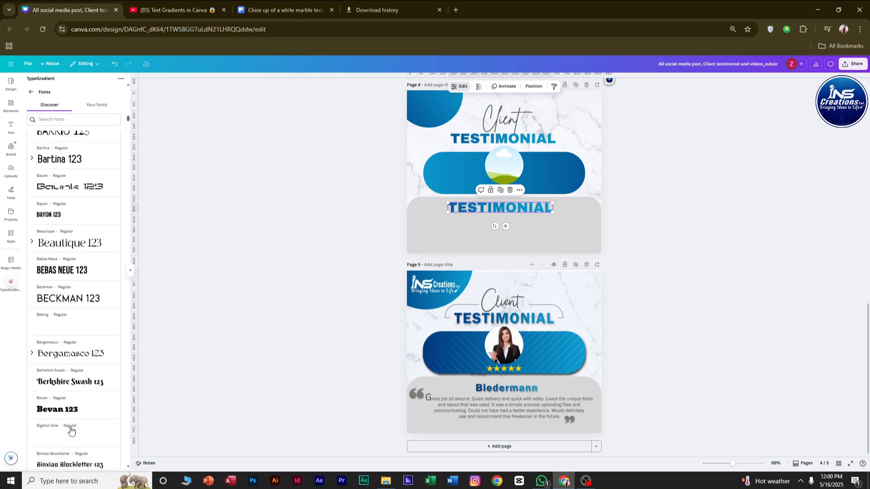
{"action": "scroll", "coordinate": [75, 410], "scroll_direction": "up", "scroll_amount": 1}
{"action": "left_click", "coordinate": [65, 318]}
{"action": "left_click", "coordinate": [31, 93]}
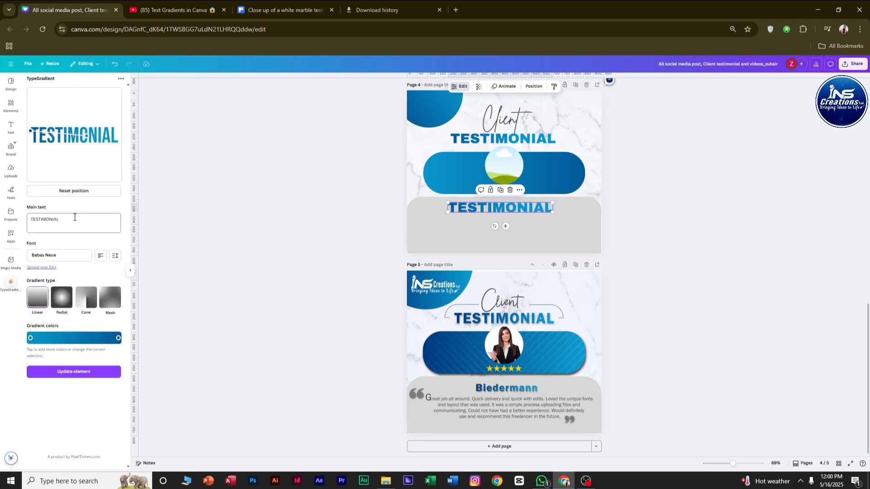
{"action": "left_click", "coordinate": [78, 376]}
{"action": "scroll", "coordinate": [453, 262], "scroll_direction": "up", "scroll_amount": 5}
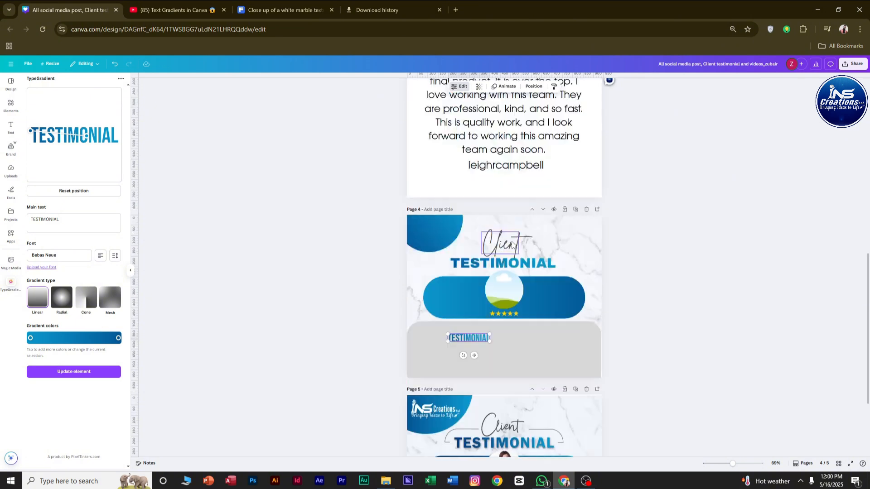
Replace the gradient text in page 4's grey box with the client's name copied from page 3 and update the element
{"action": "double_click", "coordinate": [454, 263]}
{"action": "key", "text": "ctrl+c"}
{"action": "scroll", "coordinate": [453, 263], "scroll_direction": "down", "scroll_amount": 5}
{"action": "left_click", "coordinate": [482, 215]}
{"action": "scroll", "coordinate": [447, 294], "scroll_direction": "up", "scroll_amount": 3}
{"action": "left_click", "coordinate": [74, 218]}
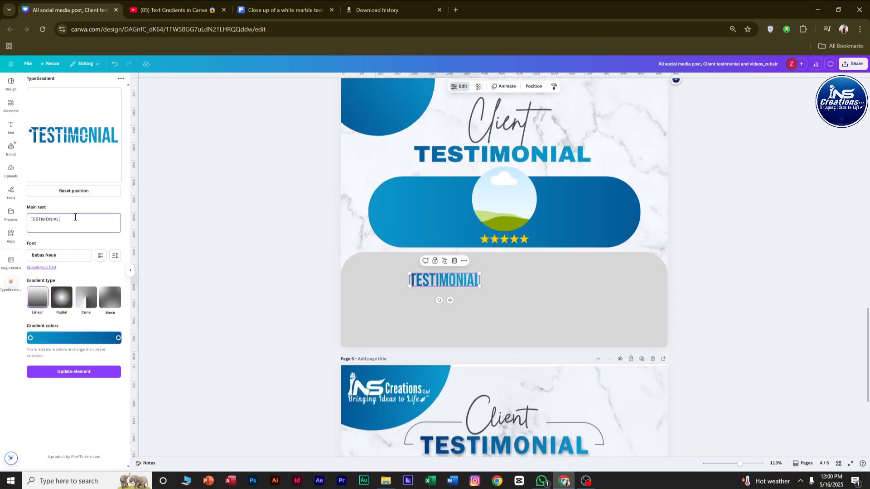
{"action": "key", "text": "ctrl+a"}
{"action": "key", "text": "ctrl+v"}
{"action": "left_click", "coordinate": [77, 374]}
Centre the gradient client name horizontally near the grey box's upper edge on page 4
{"action": "left_click_drag", "start_coordinate": [440, 281], "coordinate": [499, 268]}
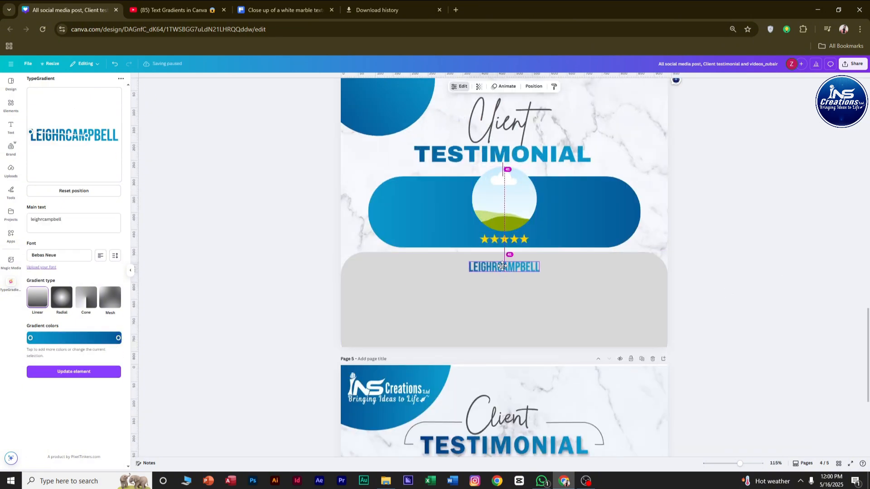
{"action": "left_click", "coordinate": [696, 290]}
{"action": "scroll", "coordinate": [695, 290], "scroll_direction": "down", "scroll_amount": 3}
{"action": "scroll", "coordinate": [537, 306], "scroll_direction": "down", "scroll_amount": 1}
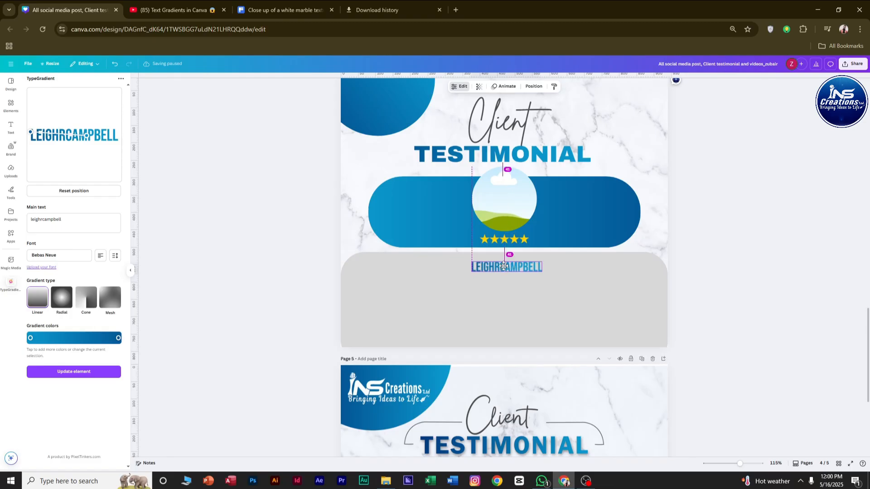
{"action": "left_click", "coordinate": [731, 274]}
{"action": "scroll", "coordinate": [702, 285], "scroll_direction": "down", "scroll_amount": 3}
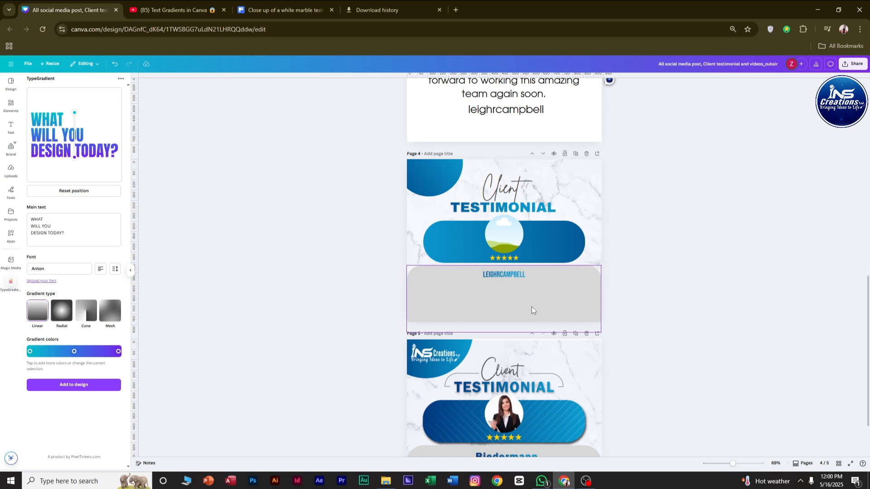
Add the black closing quotation marks graphic from the elements results and move it onto the reference design on page 5
{"action": "scroll", "coordinate": [534, 299], "scroll_direction": "up", "scroll_amount": 3}
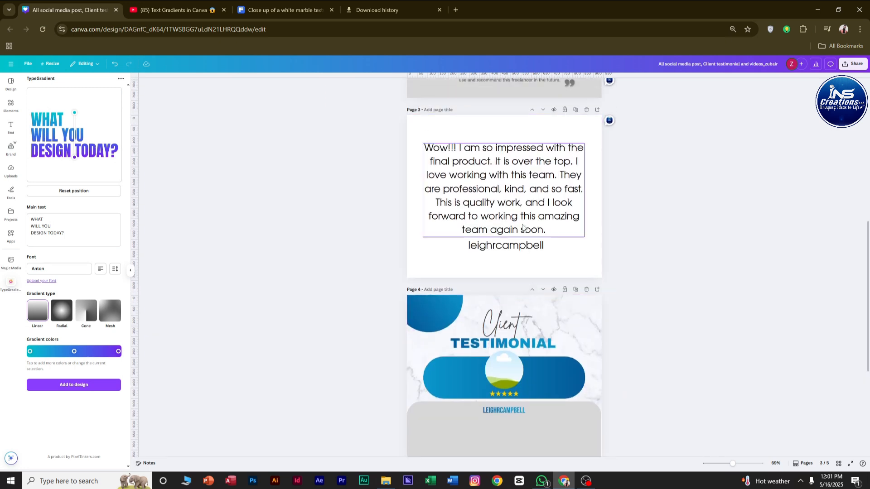
{"action": "left_click", "coordinate": [523, 212]}
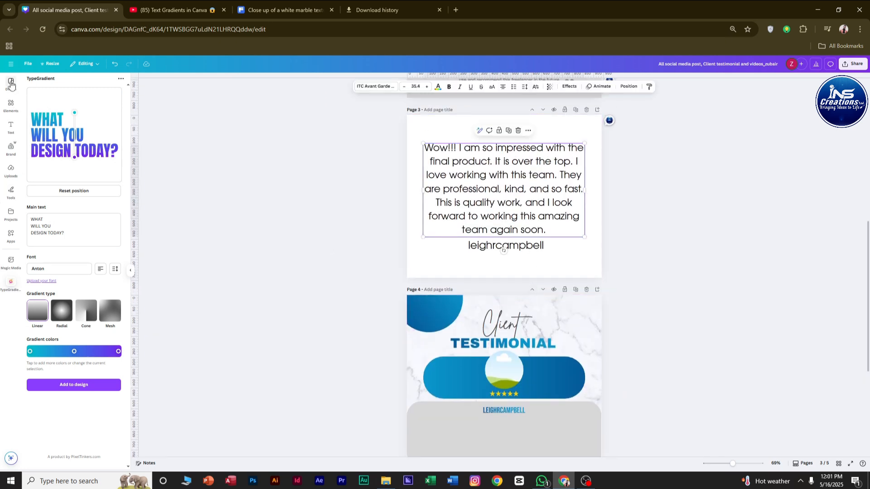
{"action": "left_click", "coordinate": [11, 105]}
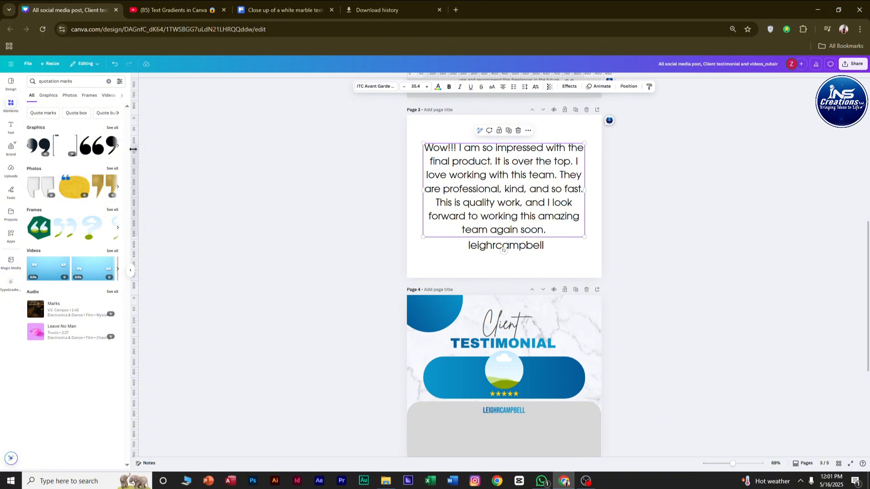
{"action": "left_click", "coordinate": [45, 146]}
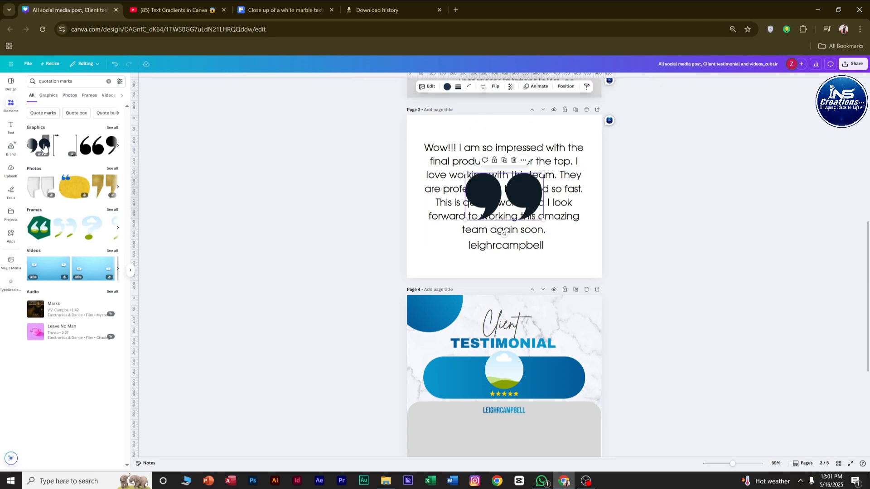
{"action": "left_click_drag", "start_coordinate": [531, 195], "coordinate": [575, 338]}
{"action": "scroll", "coordinate": [545, 380], "scroll_direction": "down", "scroll_amount": 3}
{"action": "scroll", "coordinate": [574, 295], "scroll_direction": "down", "scroll_amount": 2}
Colour the quotation marks #7C7C7C, sampled from the reference's marks, and place them smaller beside the TESTIMONIAL heading on page 4
{"action": "left_click", "coordinate": [447, 87]}
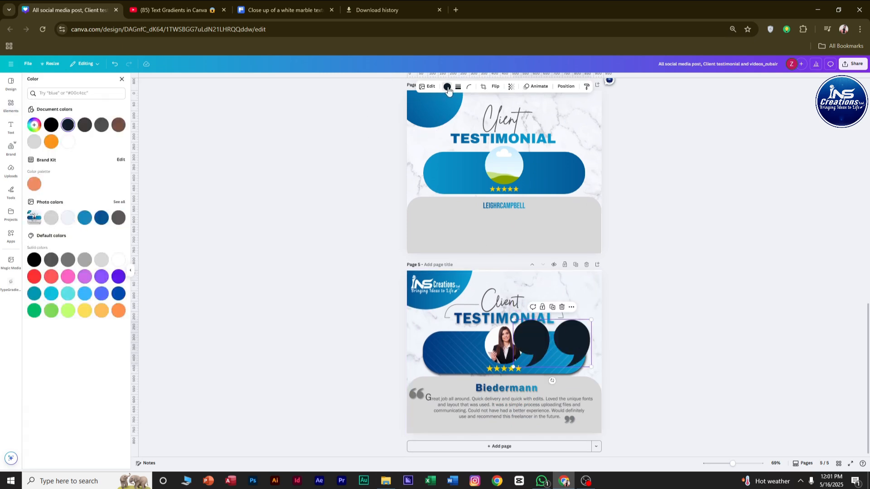
{"action": "left_click", "coordinate": [67, 125]}
{"action": "left_click", "coordinate": [111, 187]}
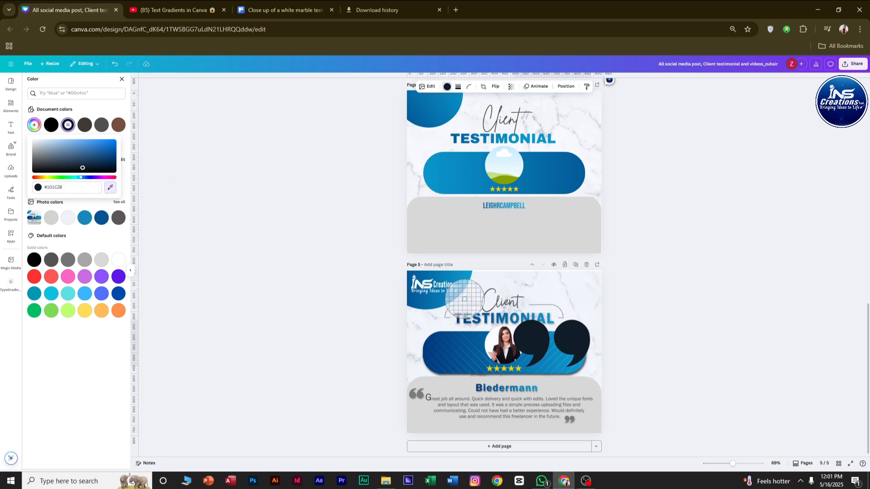
{"action": "left_click", "coordinate": [572, 419]}
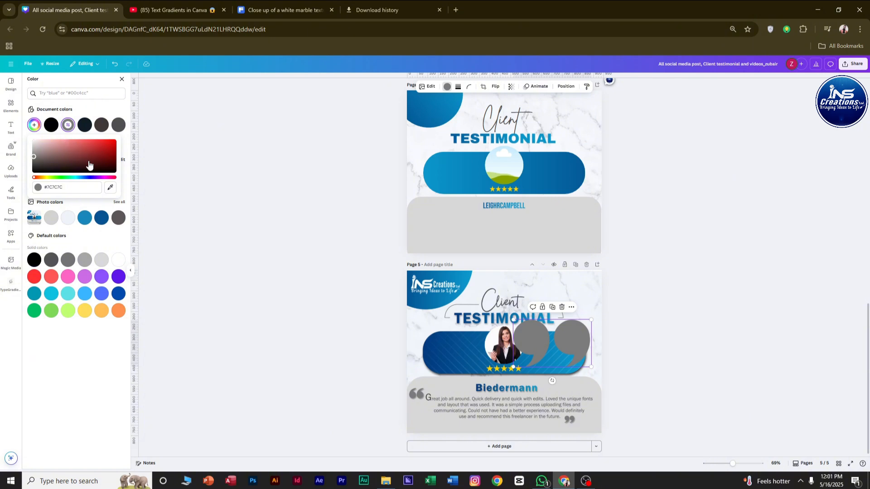
{"action": "left_click", "coordinate": [311, 205]}
{"action": "left_click", "coordinate": [691, 347]}
{"action": "left_click_drag", "start_coordinate": [584, 342], "coordinate": [575, 232]}
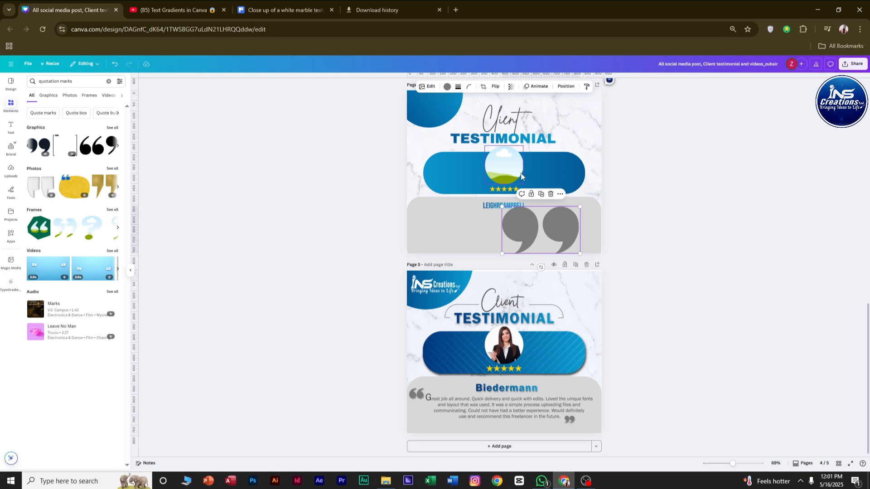
{"action": "left_click_drag", "start_coordinate": [580, 206], "coordinate": [525, 238]}
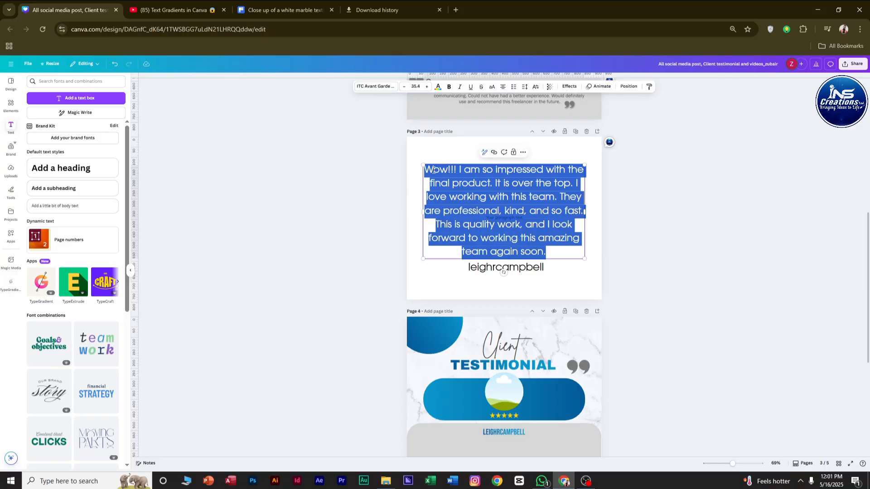
Paste page 3's review text into the new paragraph text box and move it below the client name on page 4
{"action": "left_click", "coordinate": [653, 252]}
{"action": "double_click", "coordinate": [519, 219]}
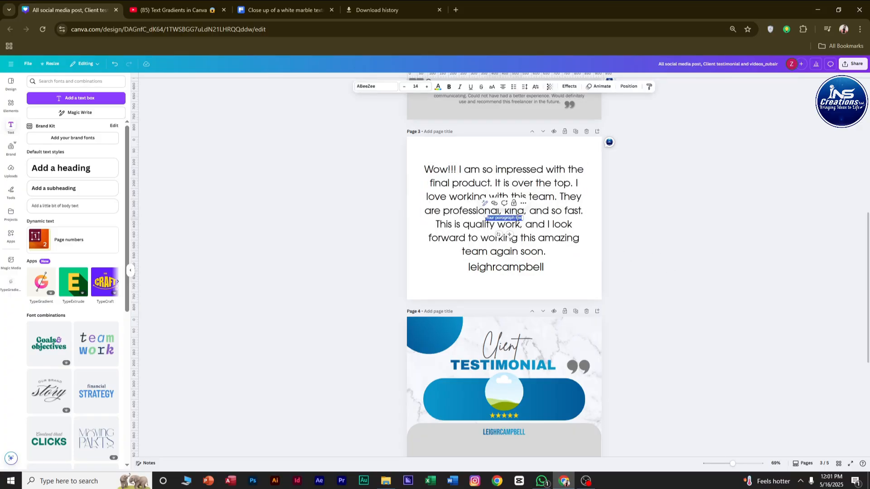
{"action": "key", "text": "ctrl+v"}
{"action": "left_click", "coordinate": [726, 264]}
{"action": "left_click_drag", "start_coordinate": [525, 223], "coordinate": [517, 315]}
{"action": "left_click", "coordinate": [644, 333]}
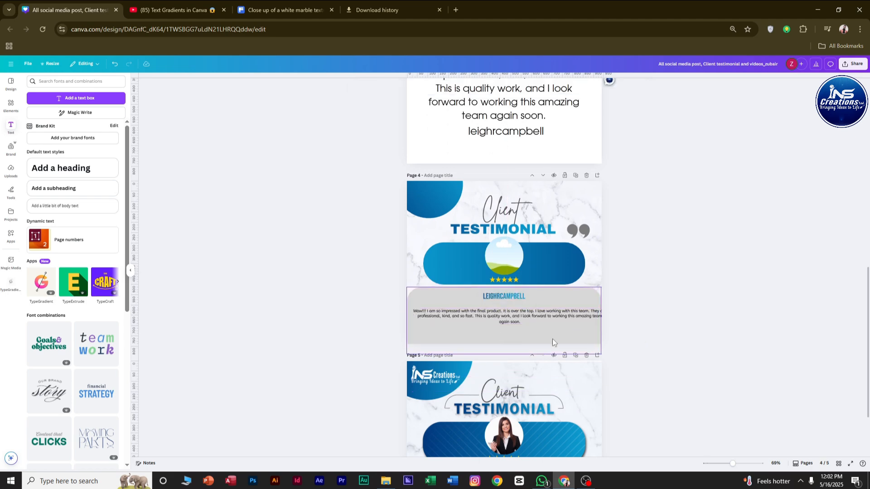
Set the review text's font to Canva Sans and scale it to size 15.7 across the grey box
{"action": "scroll", "coordinate": [552, 335], "scroll_direction": "up", "scroll_amount": 5, "text": "ctrl"}
{"action": "left_click", "coordinate": [440, 311]}
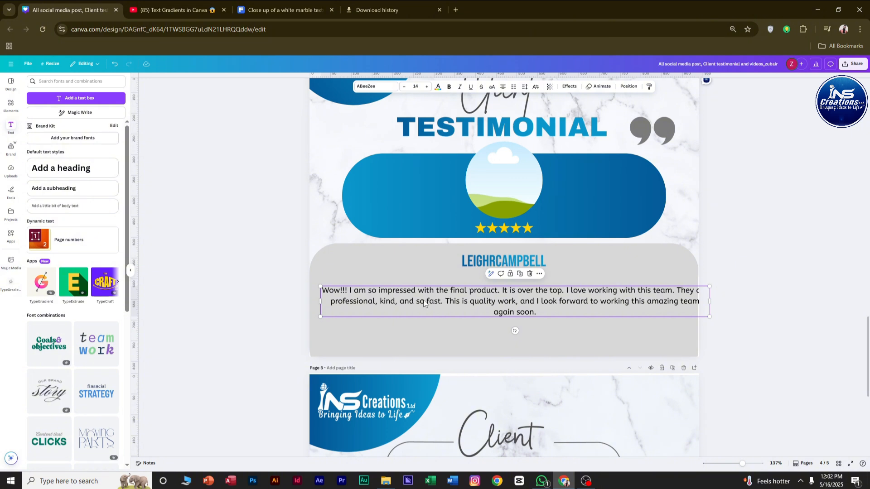
{"action": "left_click", "coordinate": [388, 294]}
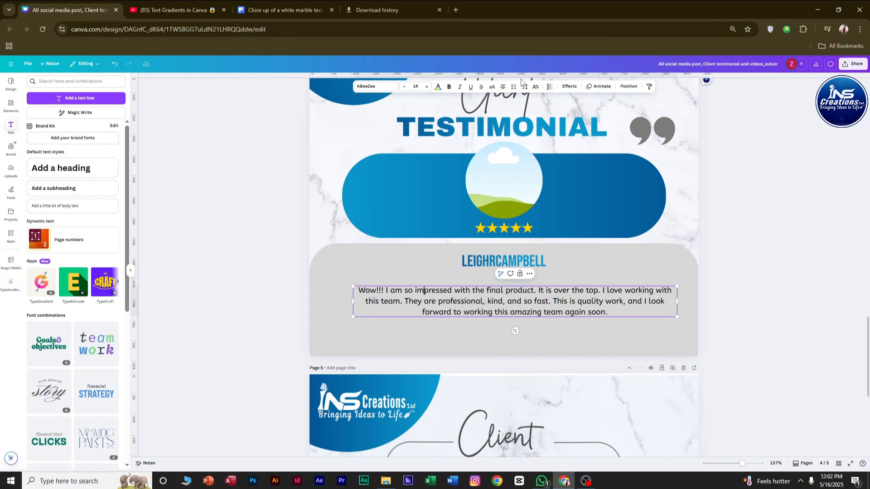
{"action": "left_click_drag", "start_coordinate": [677, 286], "coordinate": [709, 282]}
{"action": "left_click", "coordinate": [669, 323]}
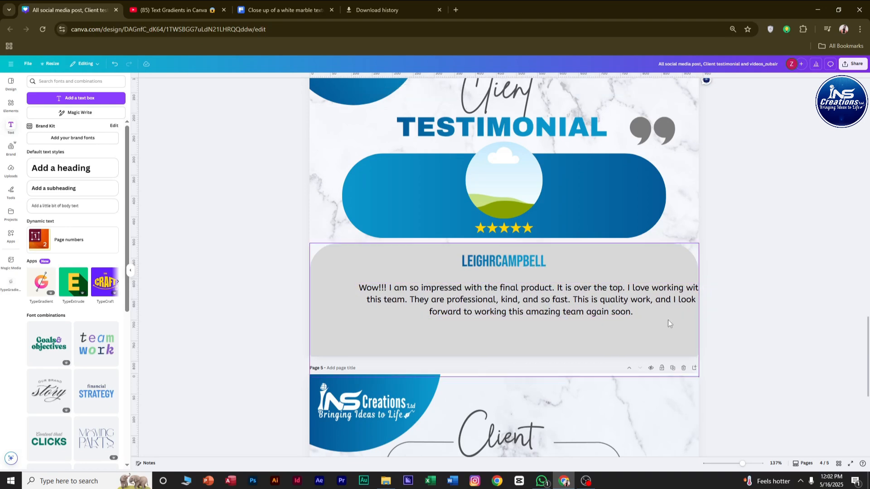
{"action": "left_click_drag", "start_coordinate": [574, 310], "coordinate": [552, 309]}
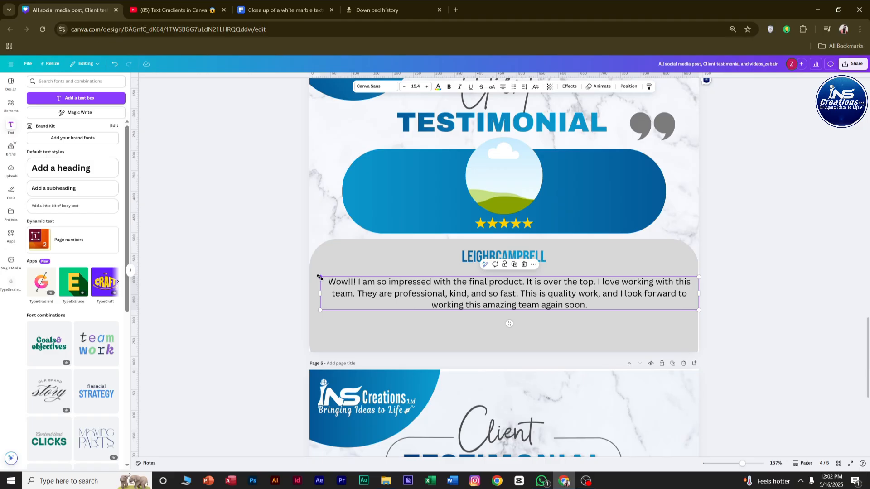
{"action": "left_click_drag", "start_coordinate": [320, 278], "coordinate": [313, 277]}
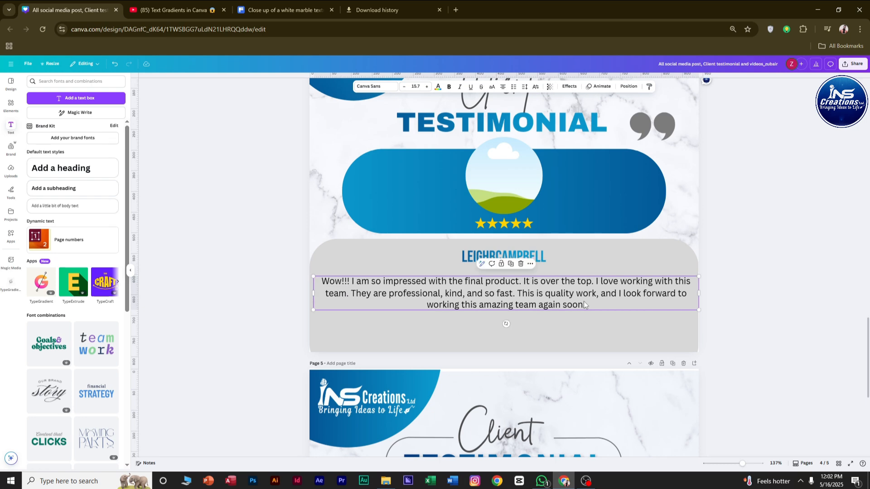
Narrow the review text box so it has side margins and centre it slightly lower in the grey box
{"action": "scroll", "coordinate": [589, 311], "scroll_direction": "down", "scroll_amount": 6}
{"action": "scroll", "coordinate": [594, 314], "scroll_direction": "up", "scroll_amount": 2}
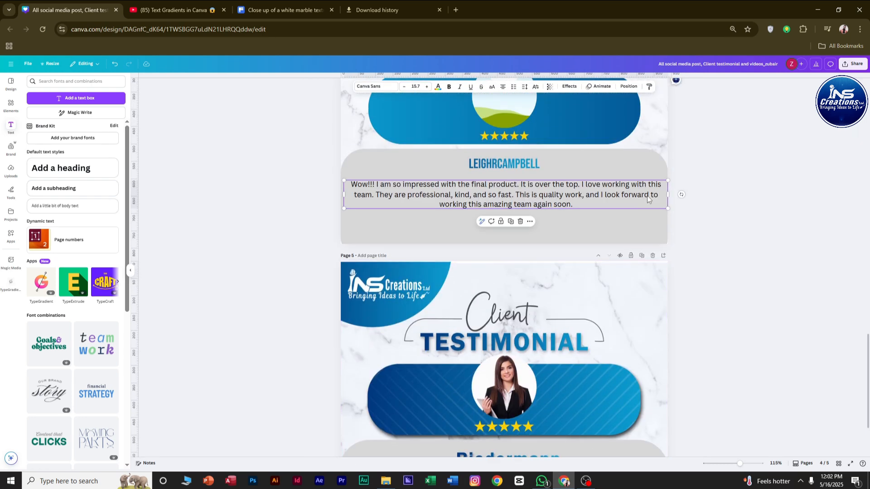
{"action": "left_click_drag", "start_coordinate": [668, 195], "coordinate": [628, 197]}
{"action": "left_click_drag", "start_coordinate": [537, 195], "coordinate": [549, 202]}
{"action": "scroll", "coordinate": [679, 227], "scroll_direction": "down", "scroll_amount": 2}
{"action": "scroll", "coordinate": [675, 232], "scroll_direction": "up", "scroll_amount": 2}
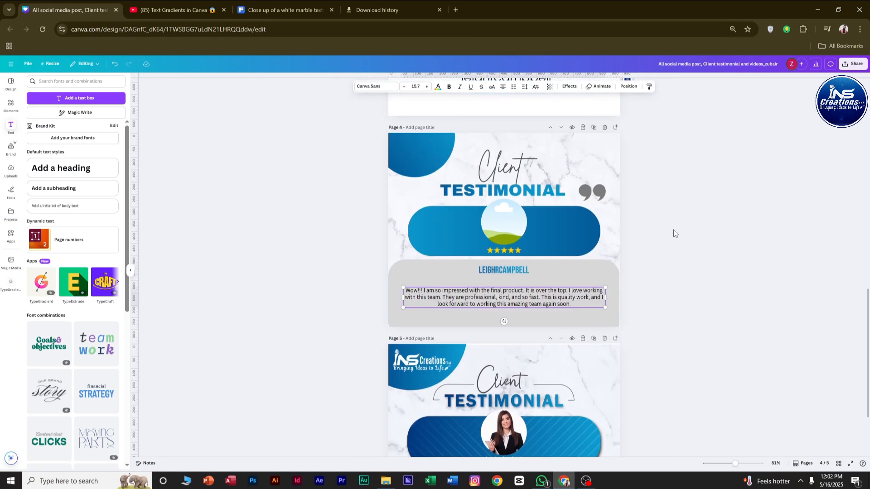
Move the client name down close to the review text and shift the grey box slightly down
{"action": "left_click", "coordinate": [503, 270]}
{"action": "scroll", "coordinate": [505, 272], "scroll_direction": "up", "scroll_amount": 5}
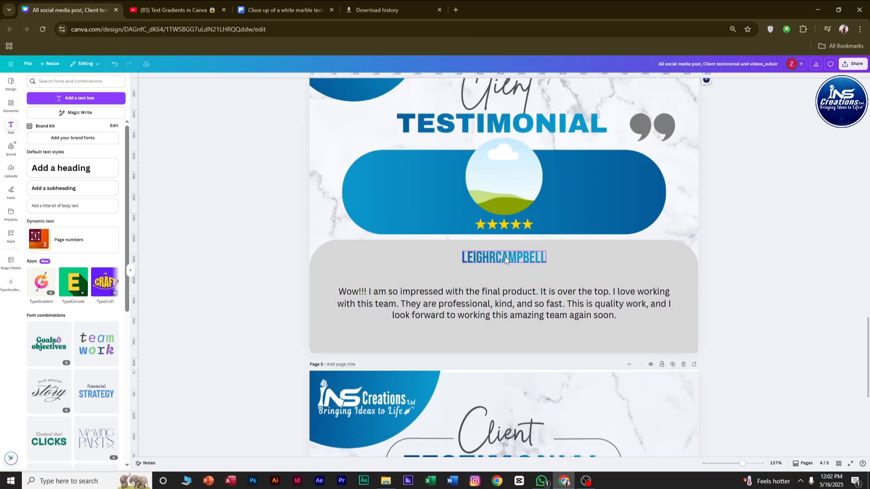
{"action": "left_click_drag", "start_coordinate": [505, 256], "coordinate": [504, 270]}
{"action": "left_click_drag", "start_coordinate": [584, 255], "coordinate": [586, 265]}
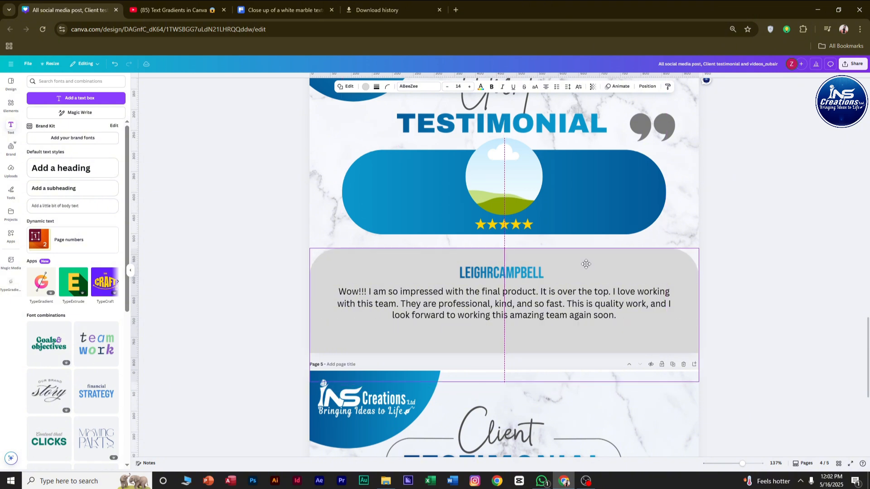
Shift the blue rounded shape with its photo frame and stars slightly down on page 4
{"action": "left_click", "coordinate": [595, 202]}
{"action": "left_click_drag", "start_coordinate": [578, 212], "coordinate": [578, 212]}
{"action": "left_click", "coordinate": [673, 215]}
Nudge the "Client" and "TESTIMONIAL" heading texts together slightly down, closer to the blue shape
{"action": "scroll", "coordinate": [671, 216], "scroll_direction": "up", "scroll_amount": 2}
{"action": "left_click", "coordinate": [519, 182]}
{"action": "left_click", "coordinate": [518, 209], "text": "shift"}
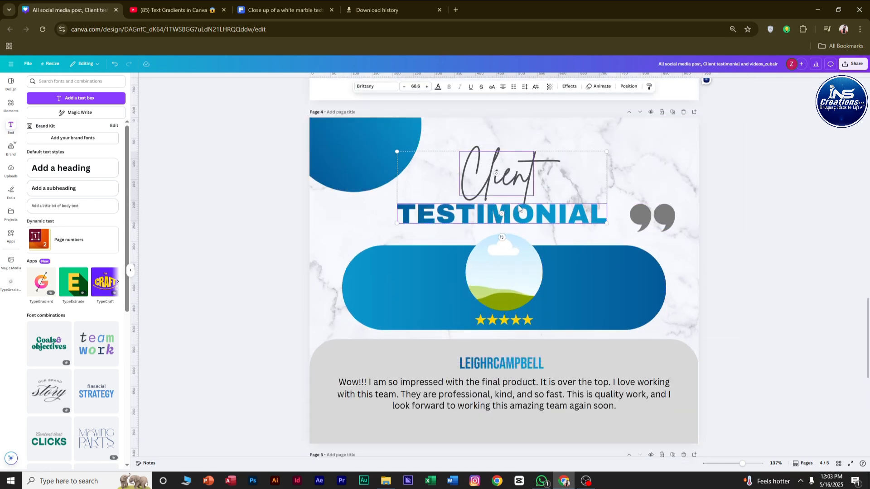
{"action": "key", "text": "Down"}
{"action": "key", "text": "Down"}
{"action": "key", "text": "Down"}
{"action": "key", "text": "Down"}
{"action": "key", "text": "Down"}
{"action": "left_click", "coordinate": [845, 238]}
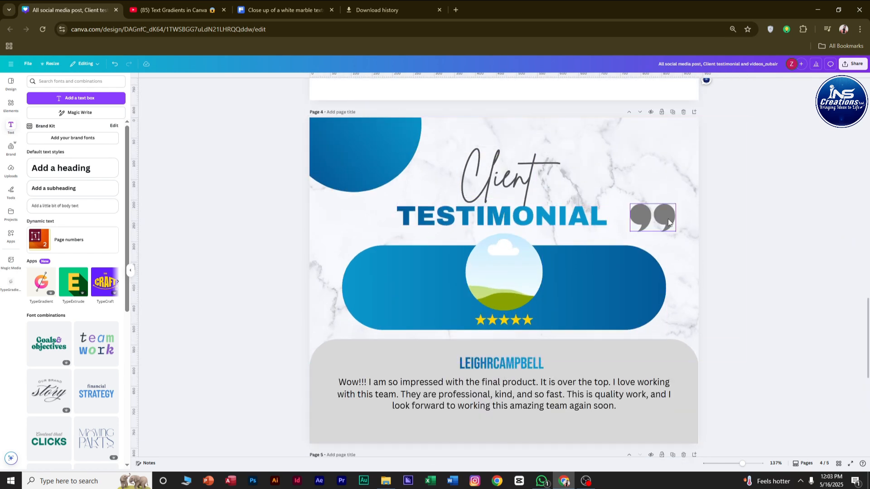
Change the review text's colour to Dark gray from the document colours
{"action": "scroll", "coordinate": [441, 414], "scroll_direction": "down", "scroll_amount": 1}
{"action": "left_click", "coordinate": [421, 345]}
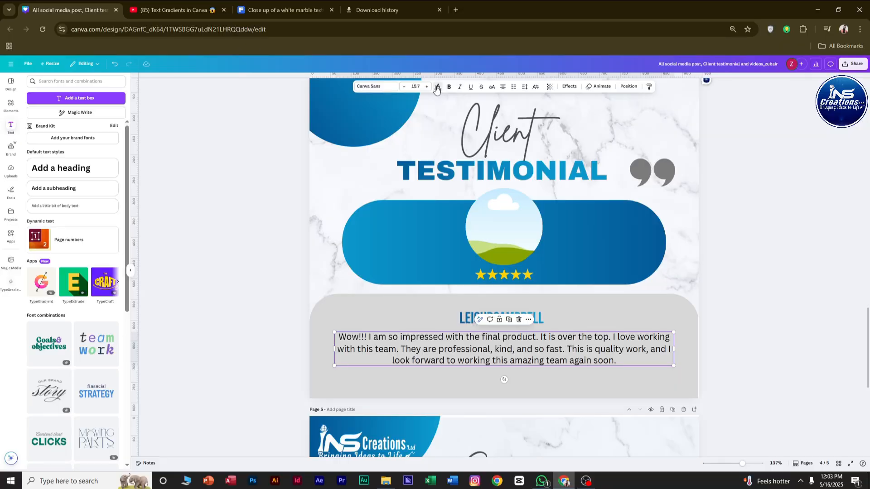
{"action": "left_click", "coordinate": [438, 87]}
{"action": "left_click", "coordinate": [117, 126]}
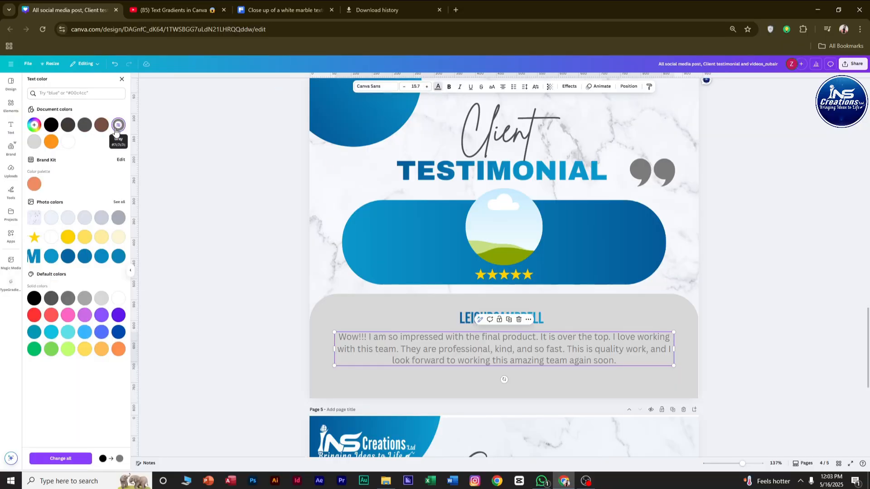
{"action": "left_click", "coordinate": [85, 126]}
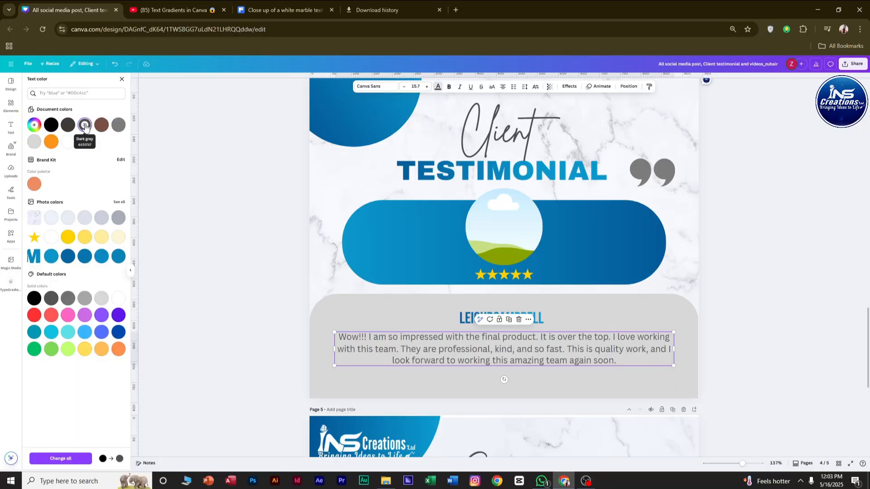
{"action": "left_click", "coordinate": [213, 363]}
{"action": "left_click", "coordinate": [740, 354]}
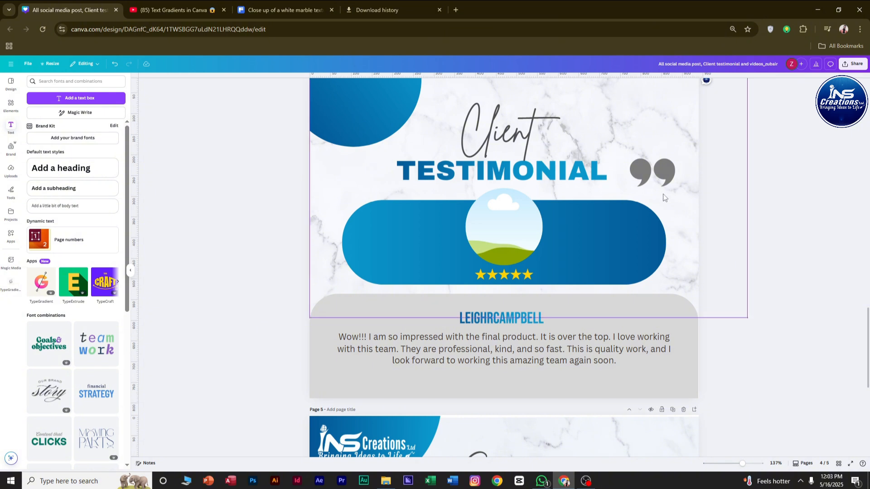
Place small quotation marks at the start and end of the review text and flip the opening ones horizontally
{"action": "left_click_drag", "start_coordinate": [657, 173], "coordinate": [325, 324]}
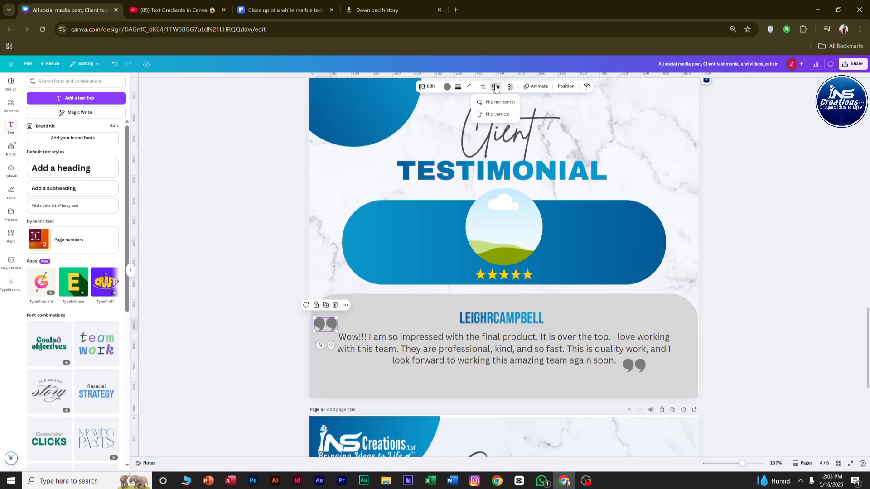
{"action": "left_click", "coordinate": [487, 103]}
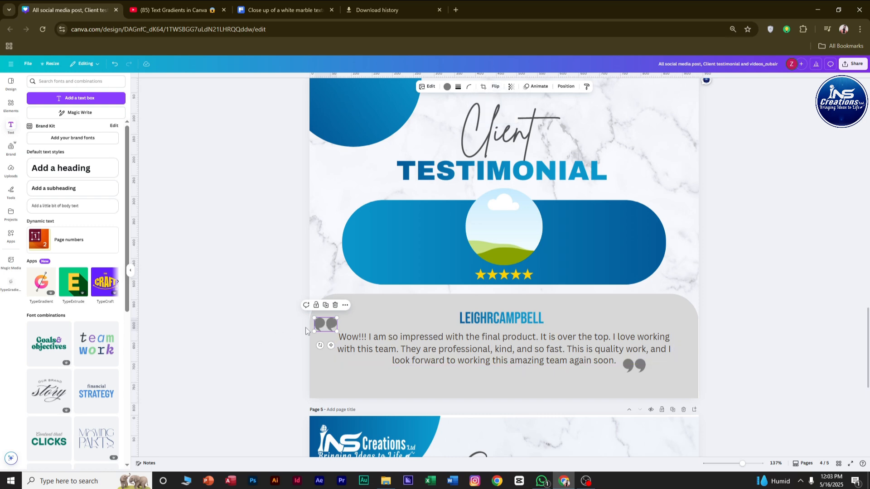
{"action": "left_click", "coordinate": [384, 325]}
{"action": "left_click", "coordinate": [277, 336]}
Collapse the side panel and examine the review text and quotation marks on page 4 up close
{"action": "scroll", "coordinate": [290, 337], "scroll_direction": "up", "scroll_amount": 5}
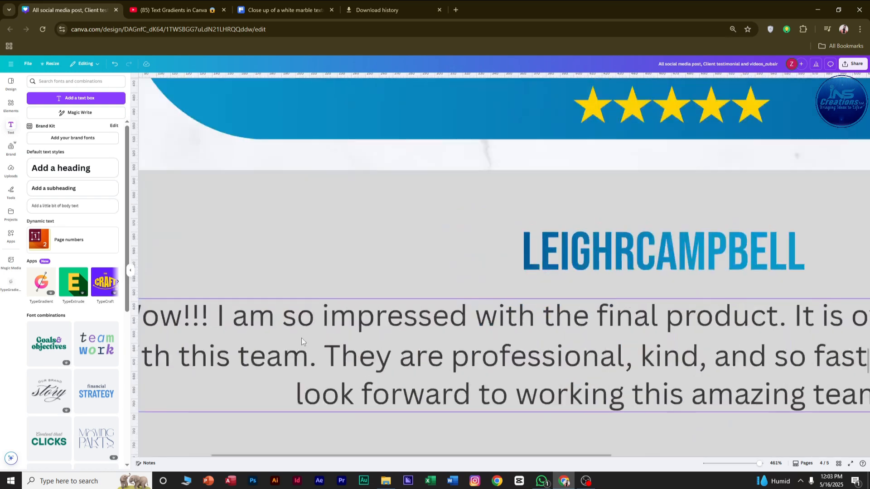
{"action": "scroll", "coordinate": [247, 311], "scroll_direction": "down", "scroll_amount": 5}
{"action": "scroll", "coordinate": [272, 304], "scroll_direction": "down", "scroll_amount": 5}
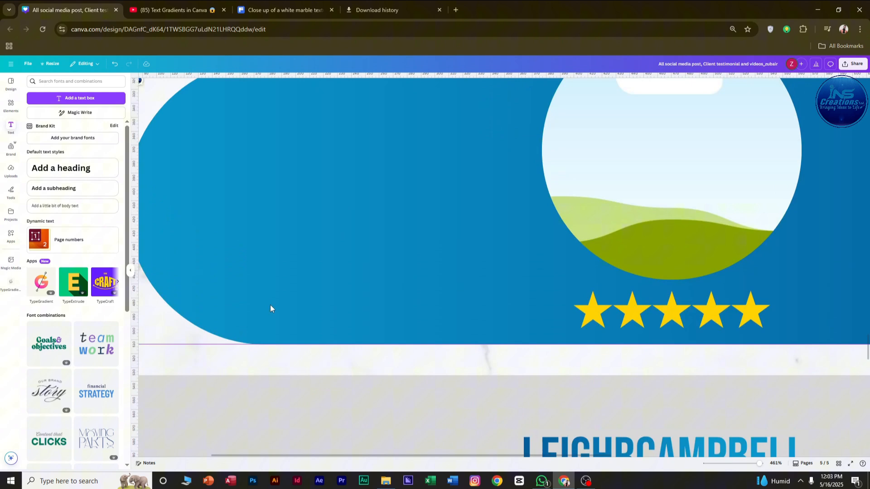
{"action": "left_click", "coordinate": [131, 272]}
{"action": "scroll", "coordinate": [178, 314], "scroll_direction": "down", "scroll_amount": 5, "text": "ctrl"}
{"action": "scroll", "coordinate": [175, 357], "scroll_direction": "down", "scroll_amount": 4}
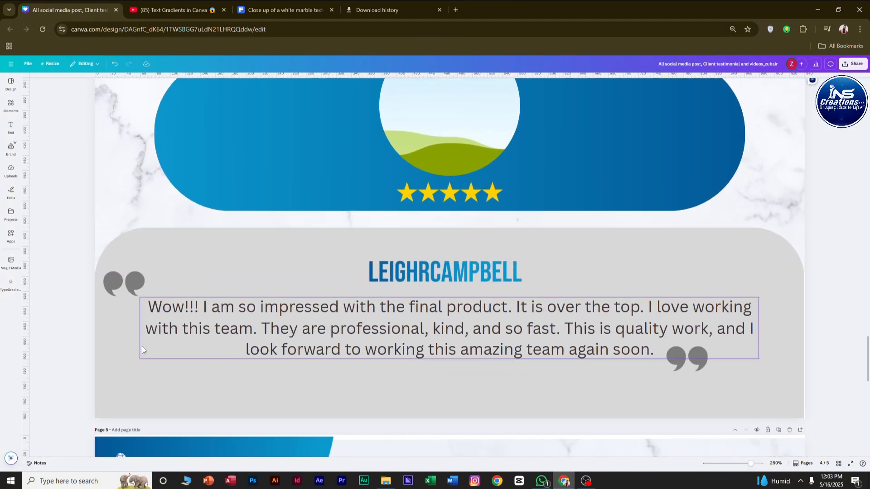
Nudge the opening quotation marks slightly down, closer to the first line of the review text
{"action": "left_click_drag", "start_coordinate": [118, 282], "coordinate": [119, 293]}
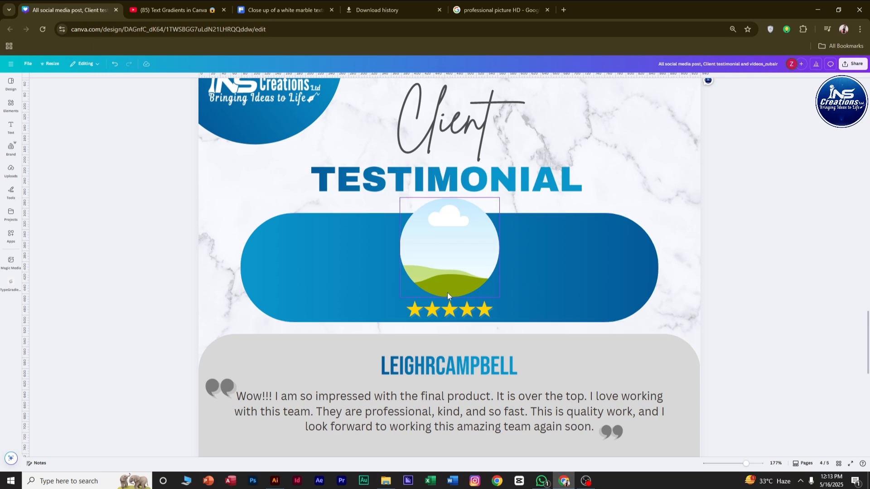
Paste the portrait photo of the woman in the grey blazer, remove its background and fill the circular frame with it
{"action": "key", "text": "ctrl+v"}
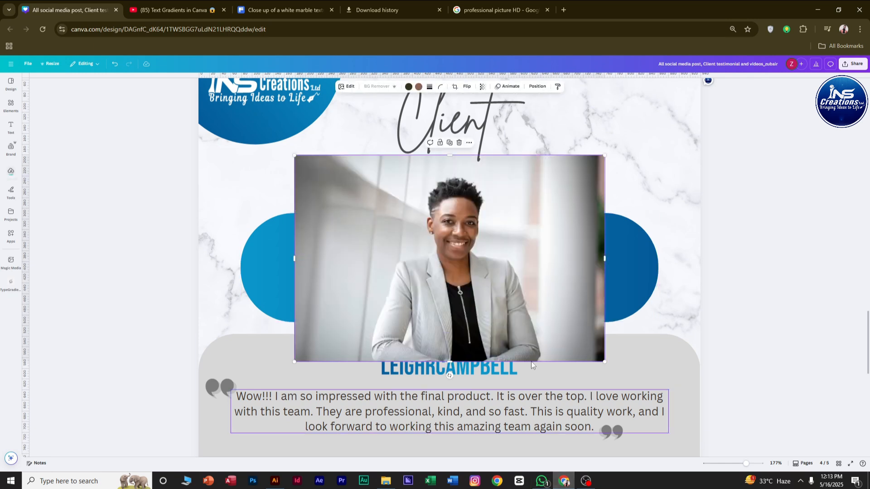
{"action": "left_click_drag", "start_coordinate": [491, 247], "coordinate": [502, 344]}
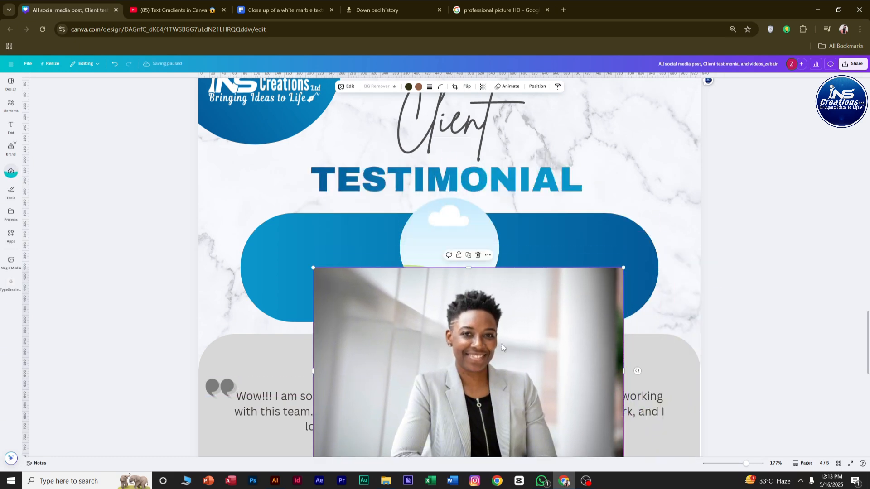
{"action": "scroll", "coordinate": [498, 337], "scroll_direction": "down", "scroll_amount": 2}
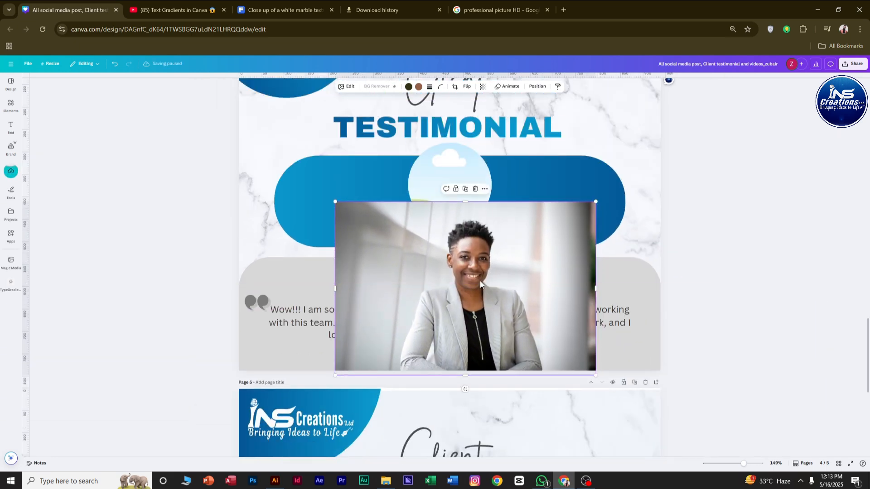
{"action": "left_click_drag", "start_coordinate": [480, 281], "coordinate": [407, 284]}
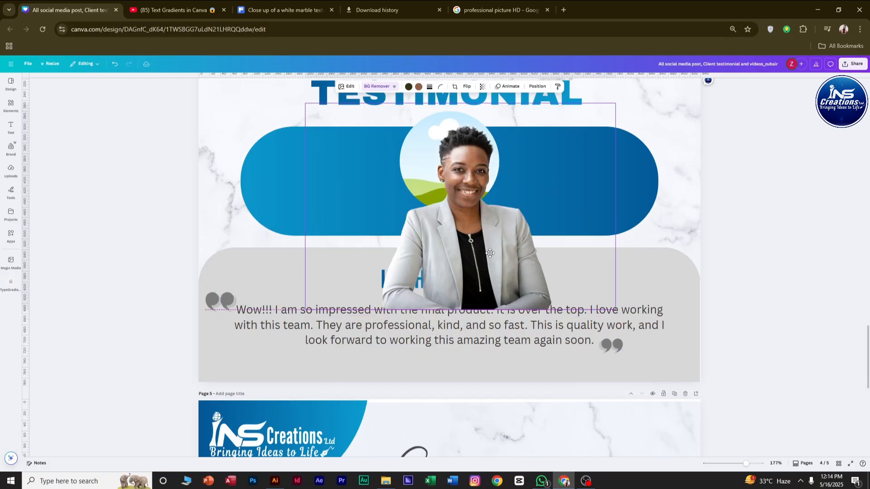
{"action": "left_click_drag", "start_coordinate": [490, 253], "coordinate": [474, 194]}
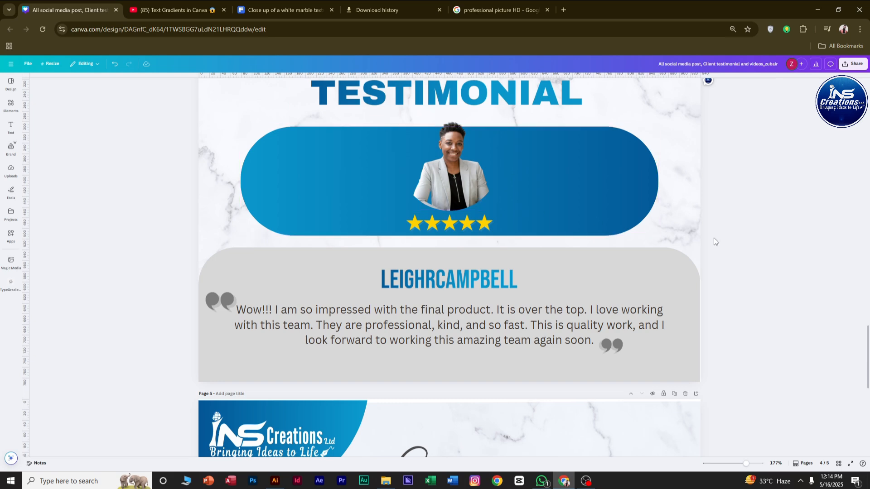
Find the circle shape in the elements library and add it over the portrait on page 4
{"action": "scroll", "coordinate": [479, 140], "scroll_direction": "up", "scroll_amount": 3}
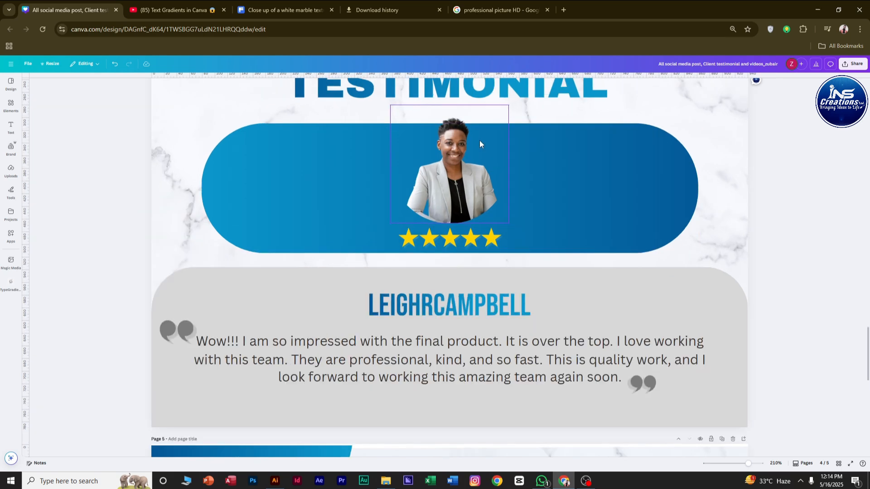
{"action": "left_click", "coordinate": [14, 114]}
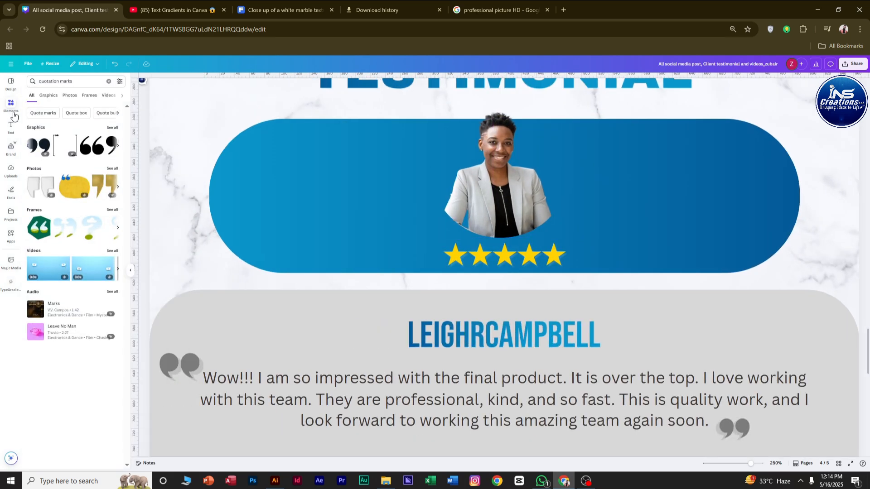
{"action": "left_click", "coordinate": [69, 81]}
{"action": "key", "text": "ctrl+a"}
{"action": "type", "text": "s"}
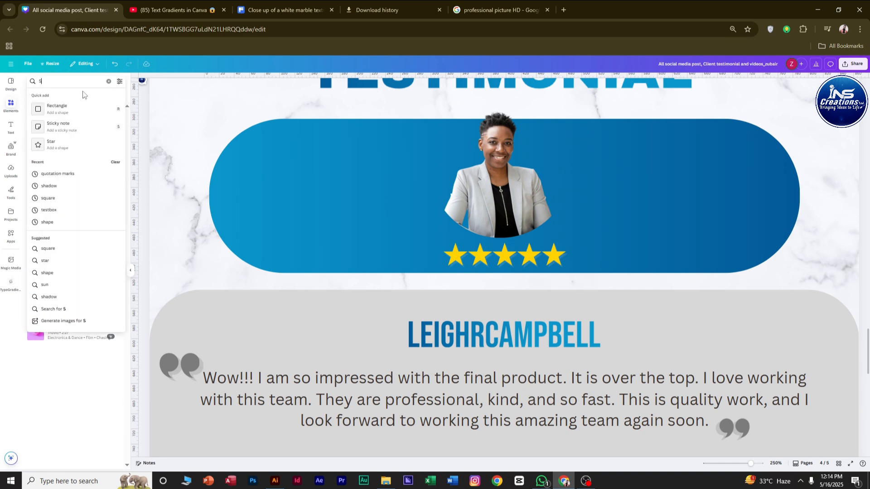
{"action": "key", "text": "BackSpace"}
{"action": "type", "text": "CIR"}
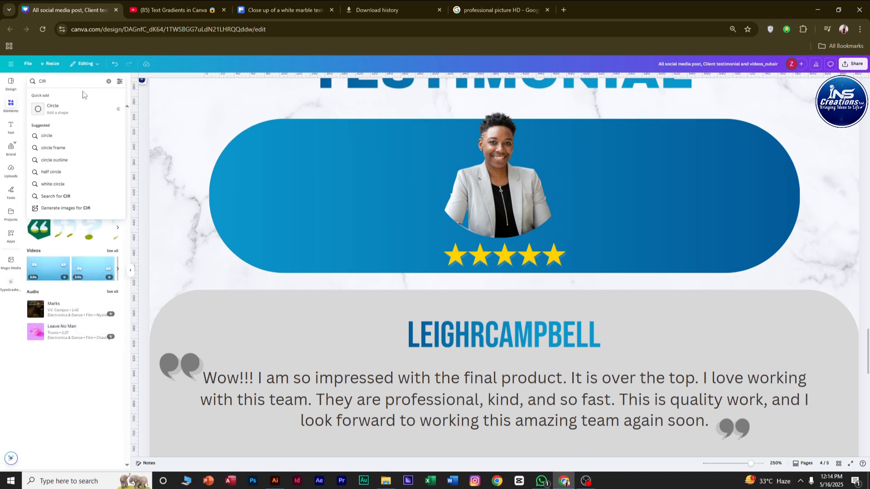
{"action": "left_click", "coordinate": [83, 103]}
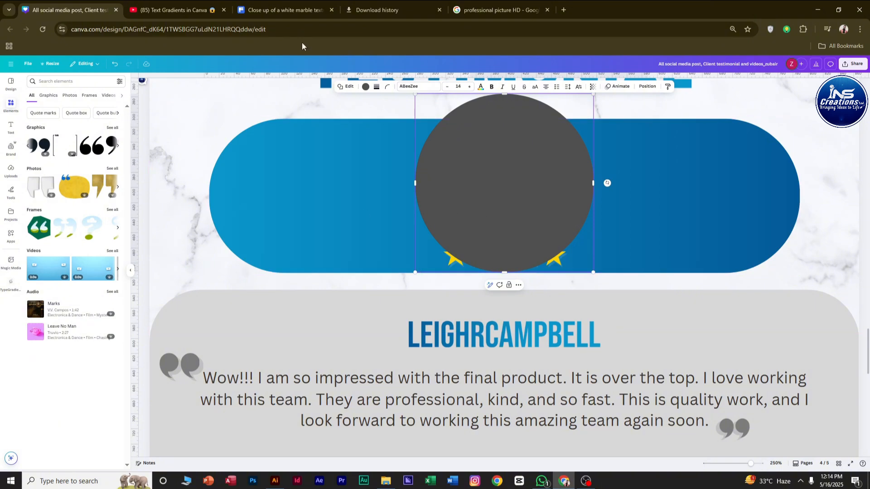
Set the circle's fill to the solid off-white colour #F7F9FD
{"action": "left_click", "coordinate": [365, 87]}
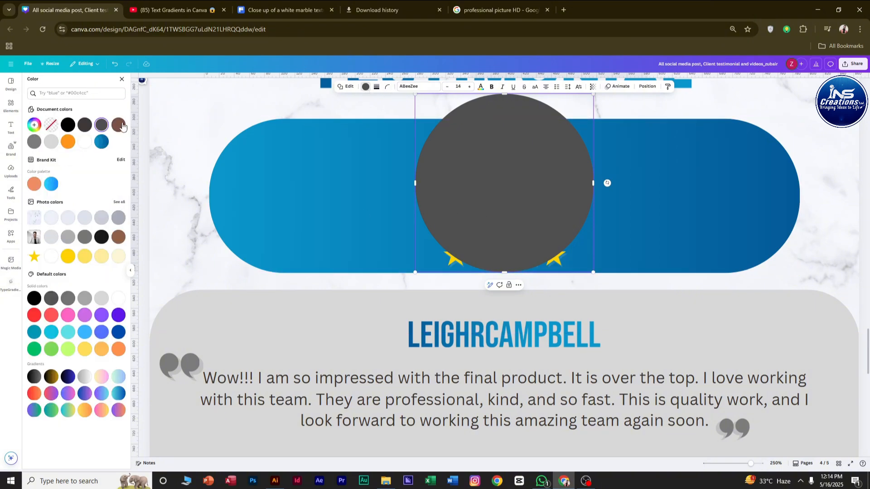
{"action": "left_click", "coordinate": [89, 143]}
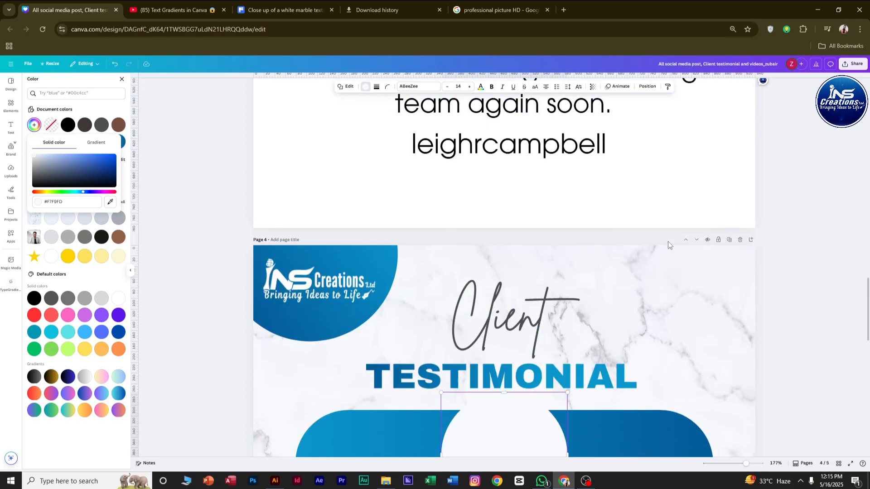
{"action": "scroll", "coordinate": [668, 243], "scroll_direction": "down", "scroll_amount": 4}
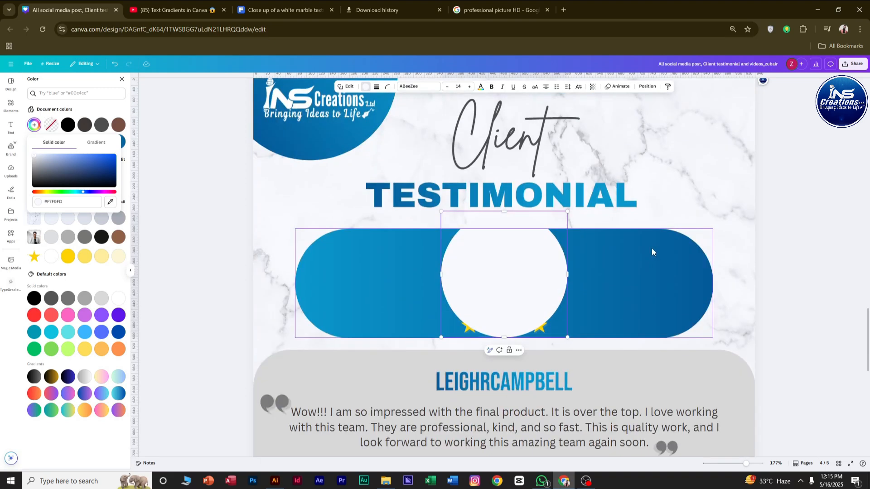
Send the off-white circle backward so it sits behind the portrait and stars but in front of the blue shape
{"action": "left_click", "coordinate": [825, 263]}
{"action": "left_click", "coordinate": [551, 276]}
{"action": "key", "text": "ctrl+p"}
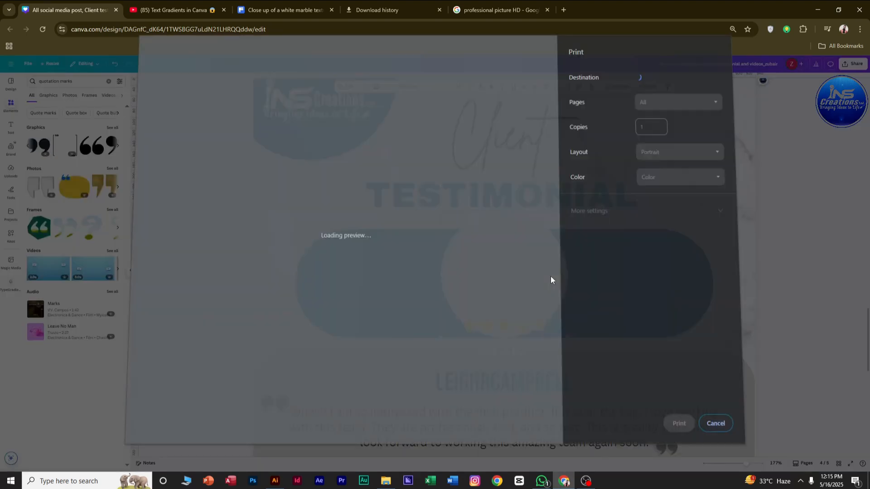
{"action": "key", "text": "Escape"}
{"action": "key", "text": "ctrl+["}
{"action": "key", "text": "ctrl+["}
{"action": "key", "text": "ctrl+]"}
{"action": "scroll", "coordinate": [545, 272], "scroll_direction": "up", "scroll_amount": 1}
{"action": "scroll", "coordinate": [546, 297], "scroll_direction": "down", "scroll_amount": 1}
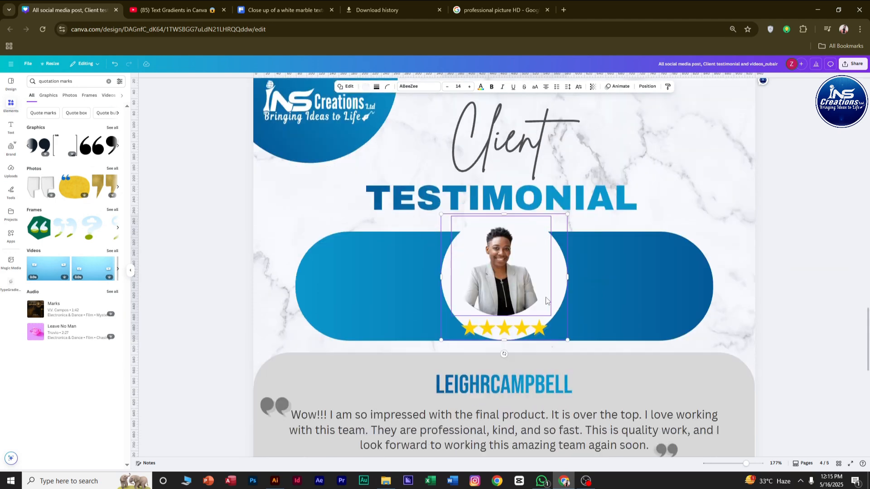
Shrink the off-white circle to about the portrait's size and position it directly behind the portrait, above the stars
{"action": "scroll", "coordinate": [548, 297], "scroll_direction": "down", "scroll_amount": 1}
{"action": "scroll", "coordinate": [557, 271], "scroll_direction": "up", "scroll_amount": 1}
{"action": "scroll", "coordinate": [560, 267], "scroll_direction": "up", "scroll_amount": 1}
{"action": "left_click_drag", "start_coordinate": [593, 192], "coordinate": [554, 232]}
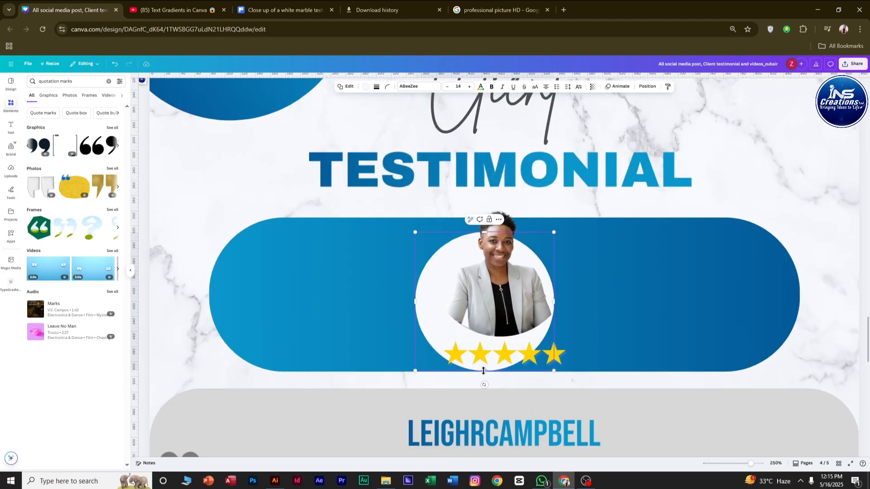
{"action": "left_click_drag", "start_coordinate": [426, 334], "coordinate": [441, 299]}
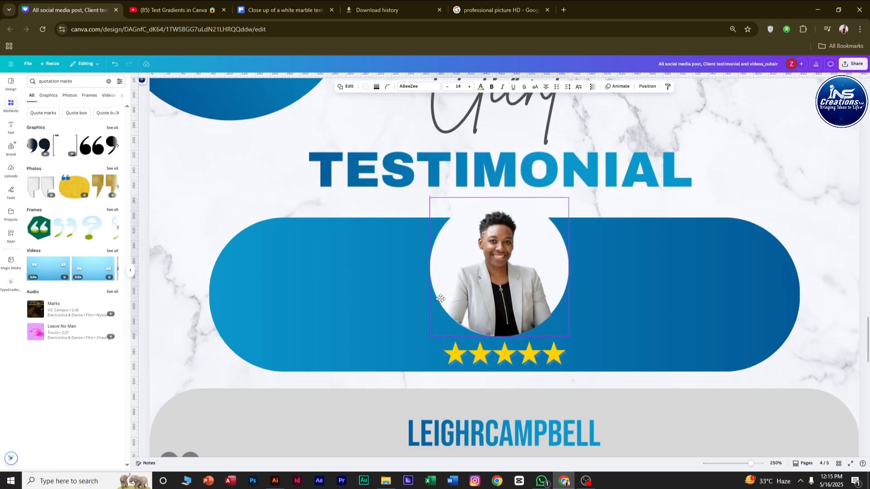
Select the portrait and its off-white circle together and nudge them into line above the star rating
{"action": "left_click", "coordinate": [646, 205]}
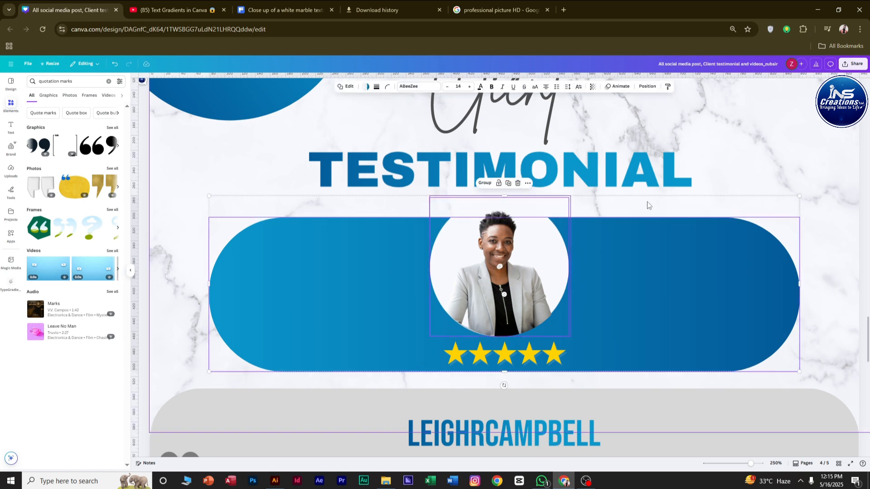
{"action": "left_click", "coordinate": [630, 199]}
{"action": "left_click_drag", "start_coordinate": [418, 198], "coordinate": [533, 212]}
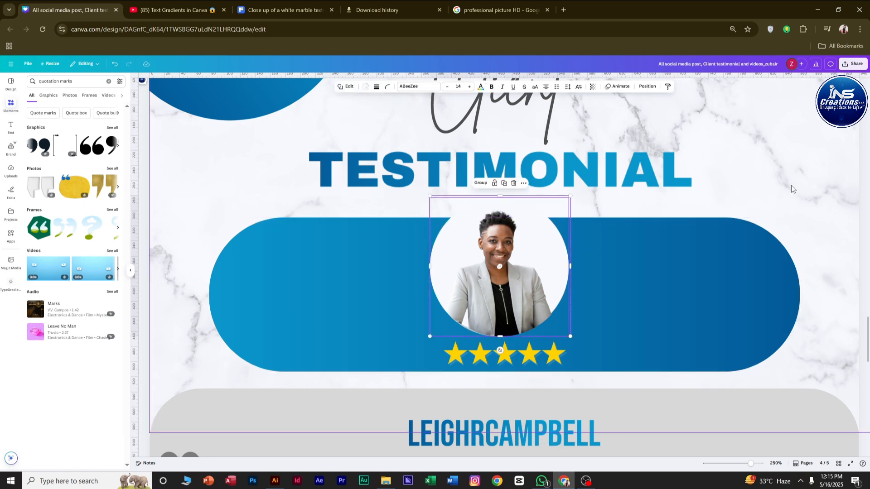
{"action": "mouse_move", "coordinate": [535, 273]}
{"action": "left_mouse_down"}
{"action": "mouse_move", "coordinate": [494, 273]}
{"action": "mouse_move", "coordinate": [542, 270]}
{"action": "left_mouse_up"}
{"action": "scroll", "coordinate": [562, 349], "scroll_direction": "up", "scroll_amount": 2}
{"action": "left_click", "coordinate": [542, 354]}
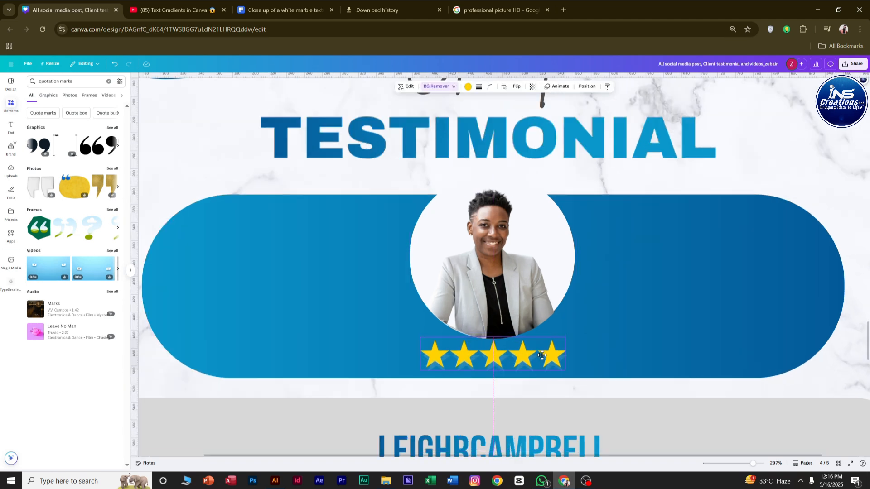
Lock the blue rounded shape and nudge the star rating slightly below the portrait
{"action": "left_click", "coordinate": [612, 359]}
{"action": "right_click", "coordinate": [202, 273]}
{"action": "left_click", "coordinate": [233, 400]}
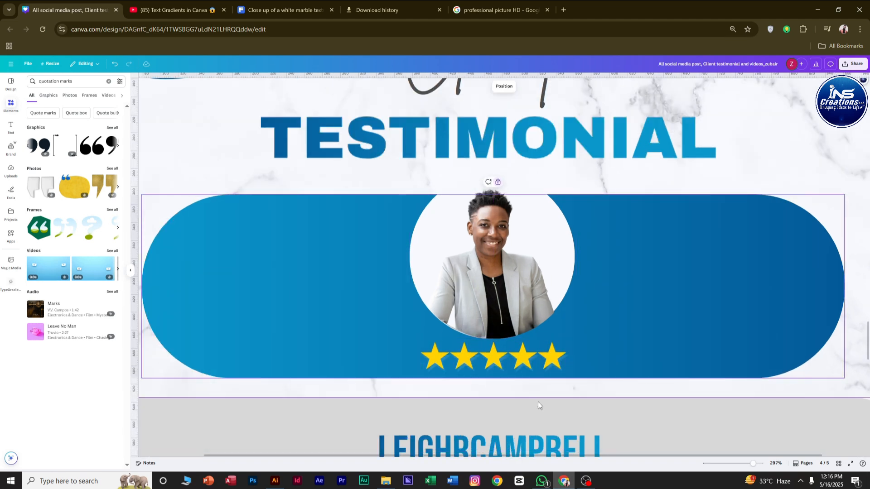
{"action": "left_click_drag", "start_coordinate": [523, 365], "coordinate": [520, 364]}
Apply the Shadow effect to the "Client" heading text and adjust the shadow's settings
{"action": "scroll", "coordinate": [634, 328], "scroll_direction": "down", "scroll_amount": 5}
{"action": "scroll", "coordinate": [640, 232], "scroll_direction": "up", "scroll_amount": 2}
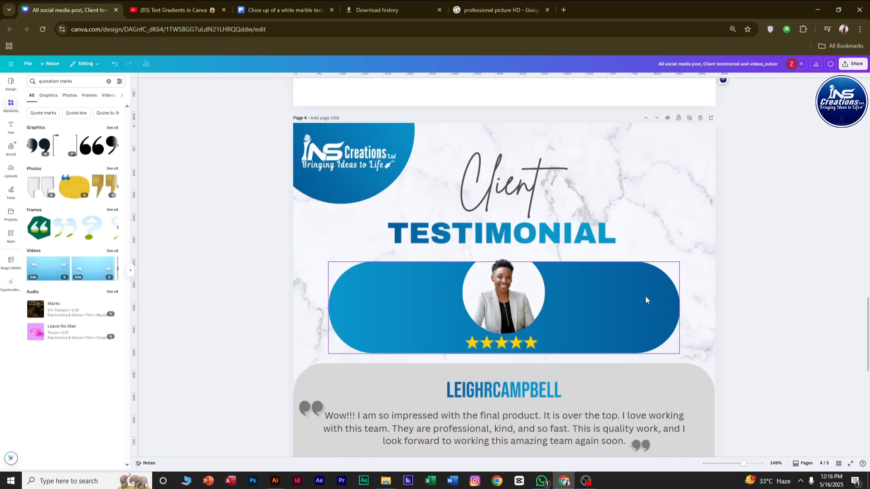
{"action": "scroll", "coordinate": [609, 257], "scroll_direction": "down", "scroll_amount": 1}
{"action": "left_click", "coordinate": [507, 187]}
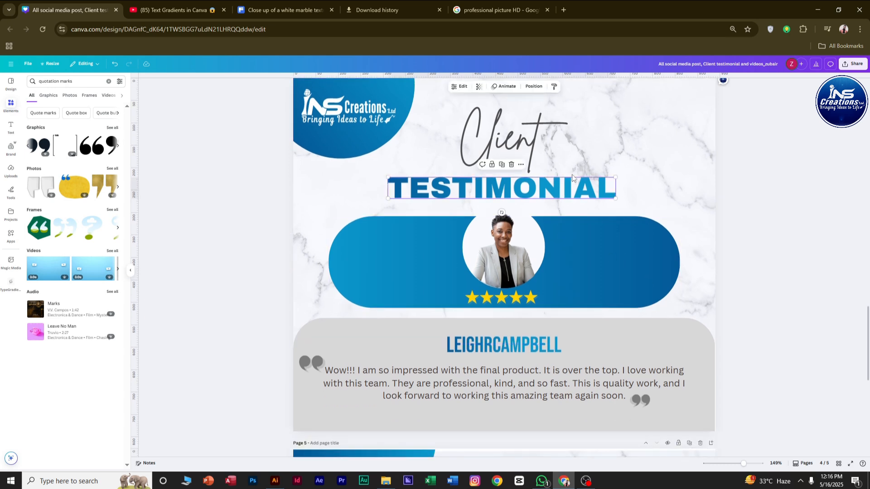
{"action": "left_click", "coordinate": [459, 159]}
{"action": "left_click", "coordinate": [567, 87]}
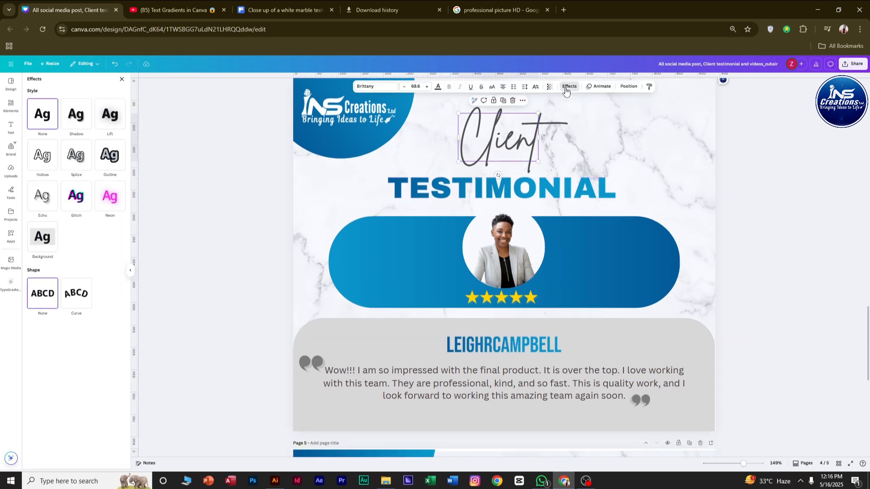
{"action": "left_click", "coordinate": [82, 116]}
{"action": "left_click_drag", "start_coordinate": [46, 200], "coordinate": [55, 201]}
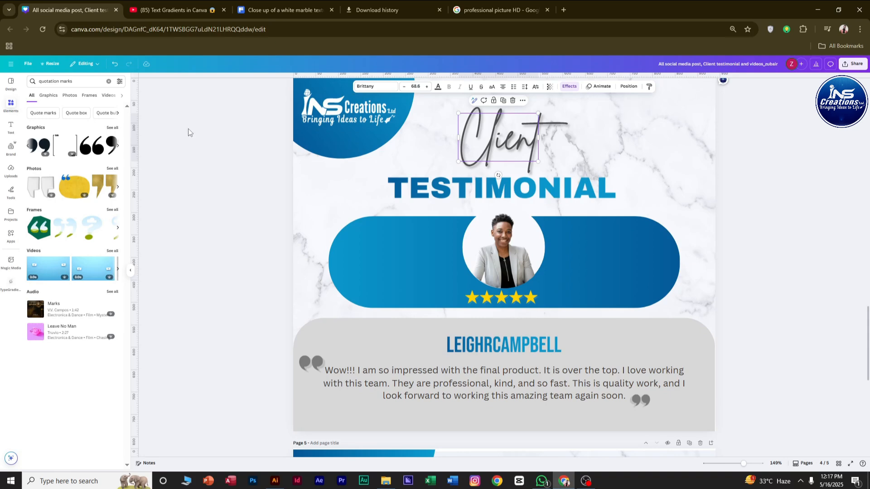
Deselect the heading and review the overall layout of the testimonial post on page 4
{"action": "left_click", "coordinate": [761, 211]}
{"action": "scroll", "coordinate": [507, 343], "scroll_direction": "down", "scroll_amount": 3}
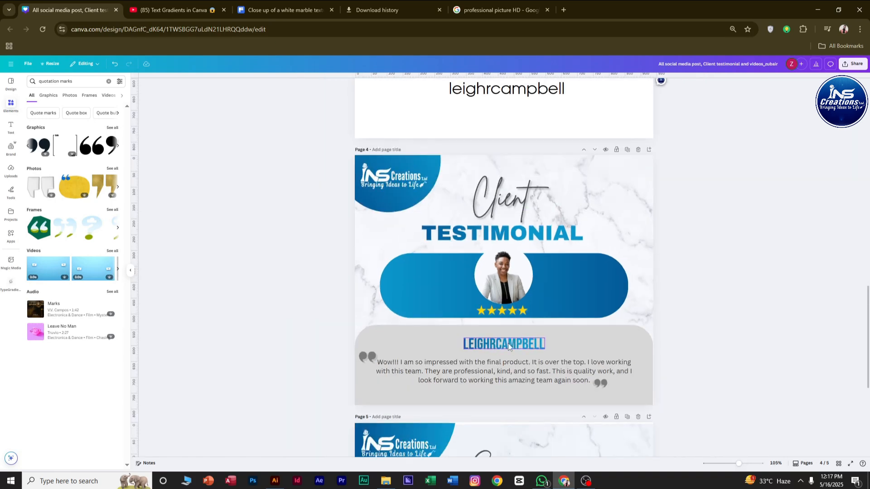
{"action": "scroll", "coordinate": [691, 303], "scroll_direction": "up", "scroll_amount": 2}
{"action": "scroll", "coordinate": [689, 302], "scroll_direction": "down", "scroll_amount": 1}
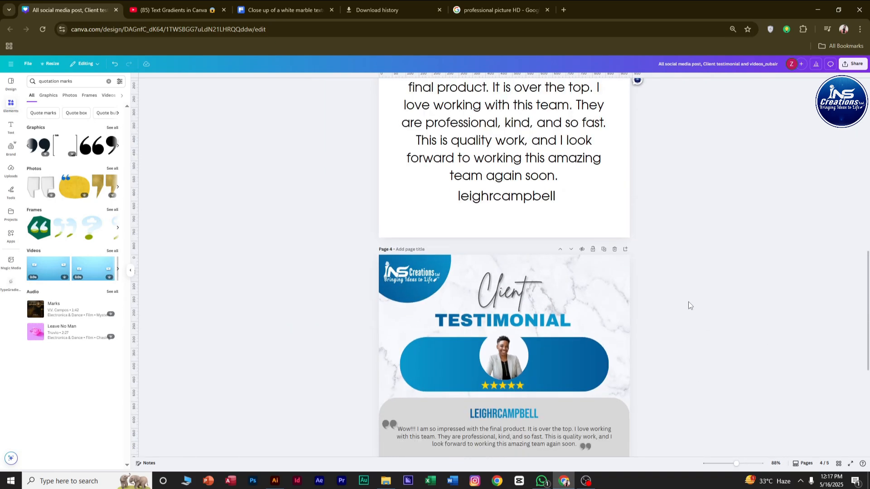
{"action": "scroll", "coordinate": [689, 302], "scroll_direction": "down", "scroll_amount": 2}
{"action": "scroll", "coordinate": [666, 362], "scroll_direction": "up", "scroll_amount": 1}
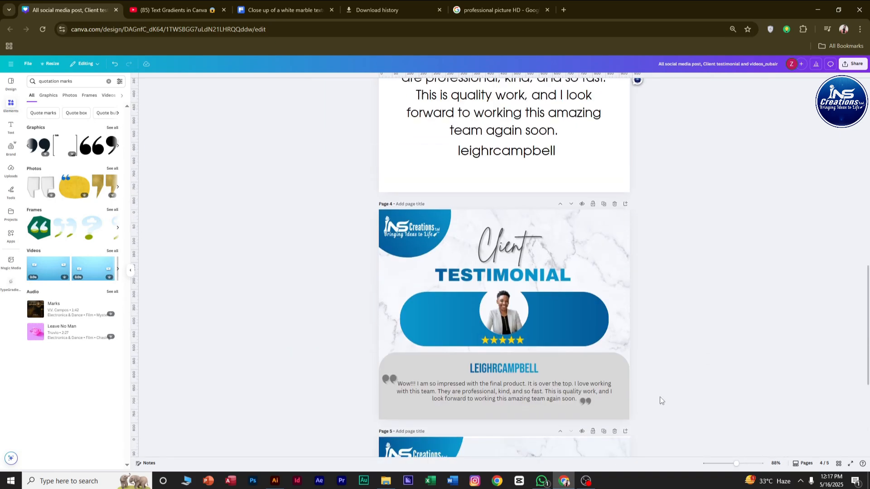